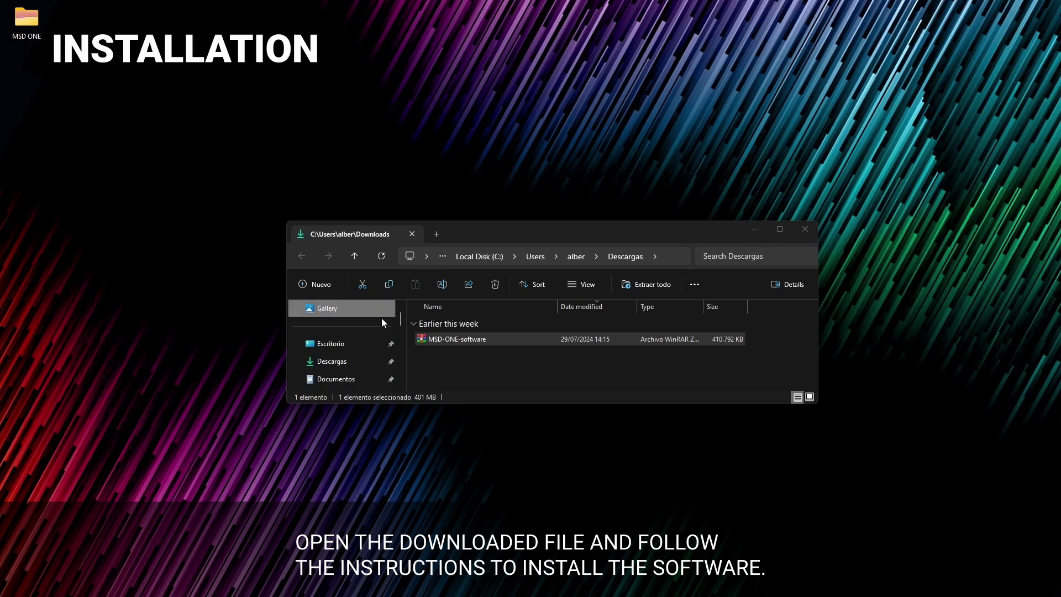
Step: Extract the MSD-ONE-software zip and open the new folder with the Mac .dmg and Win software
right_click(437, 339)
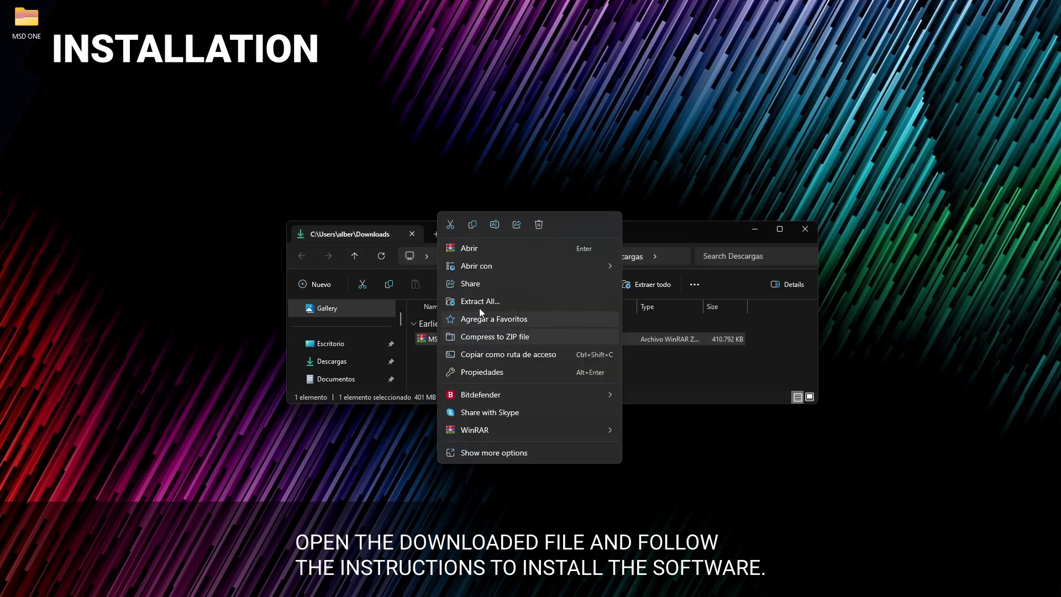
left_click(502, 301)
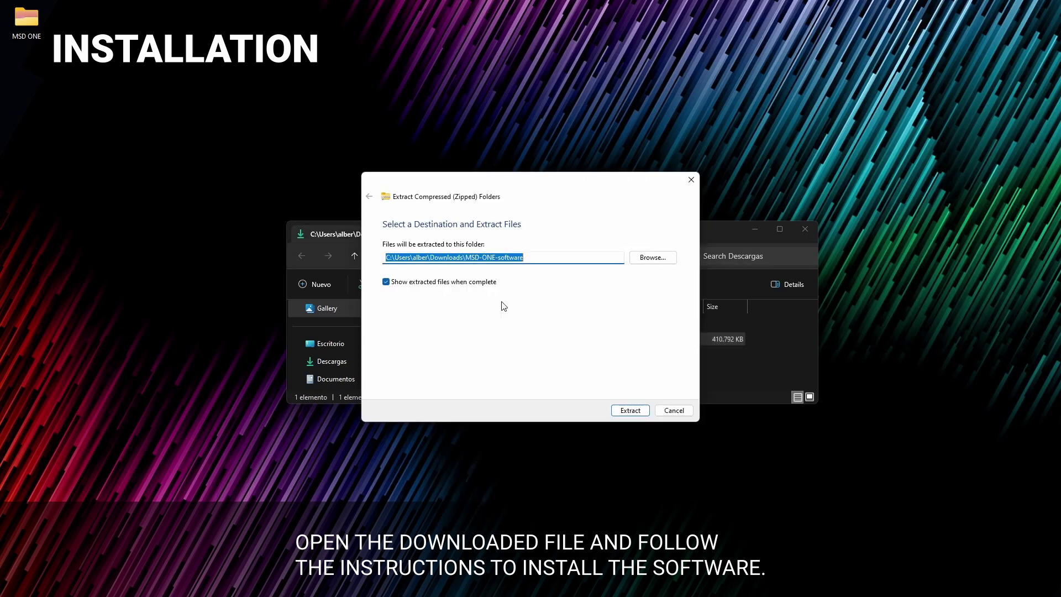
left_click(629, 411)
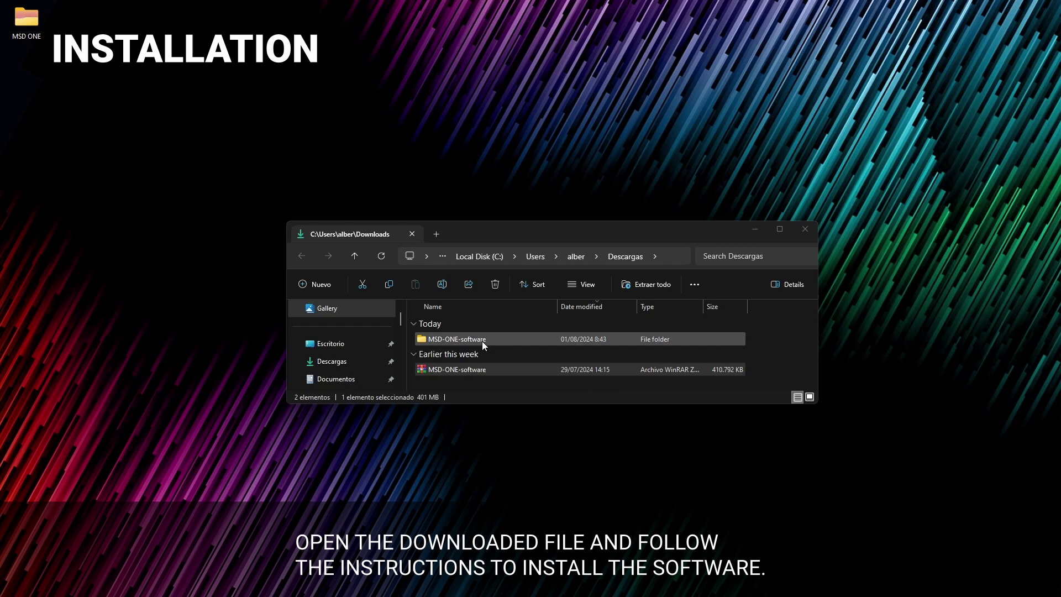
double_click(481, 340)
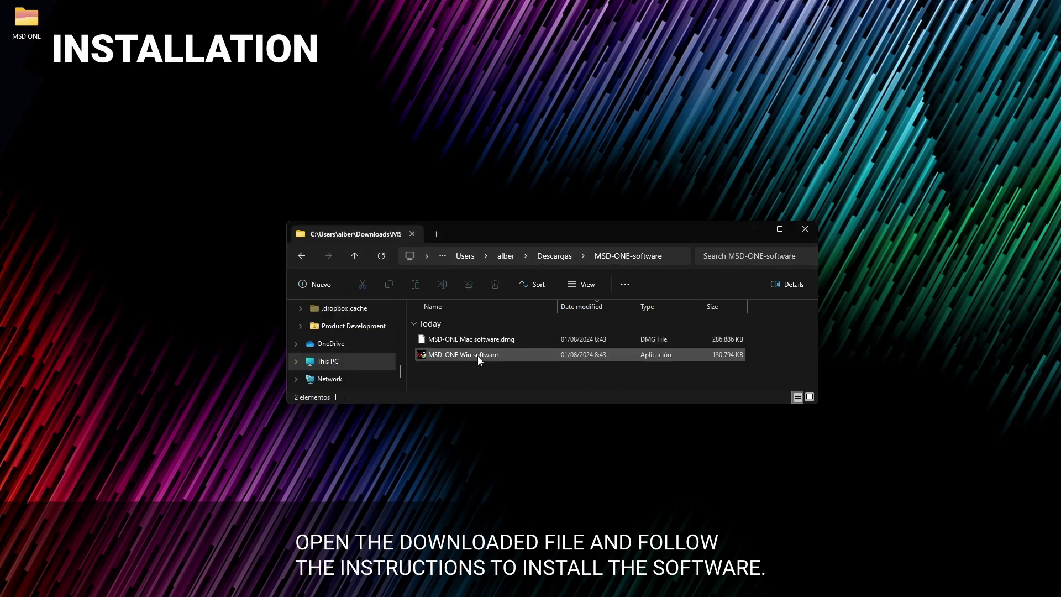
Step: Install MSD-ONE Win software with the default folder, launch MARS GAMING MSD, and close File Explorer
double_click(477, 356)
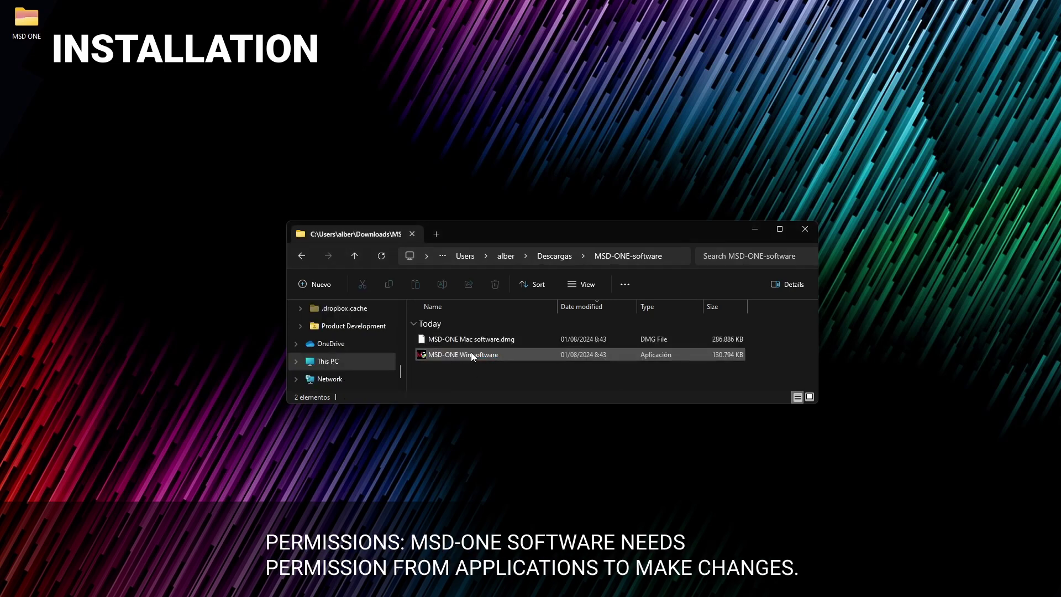
double_click(471, 355)
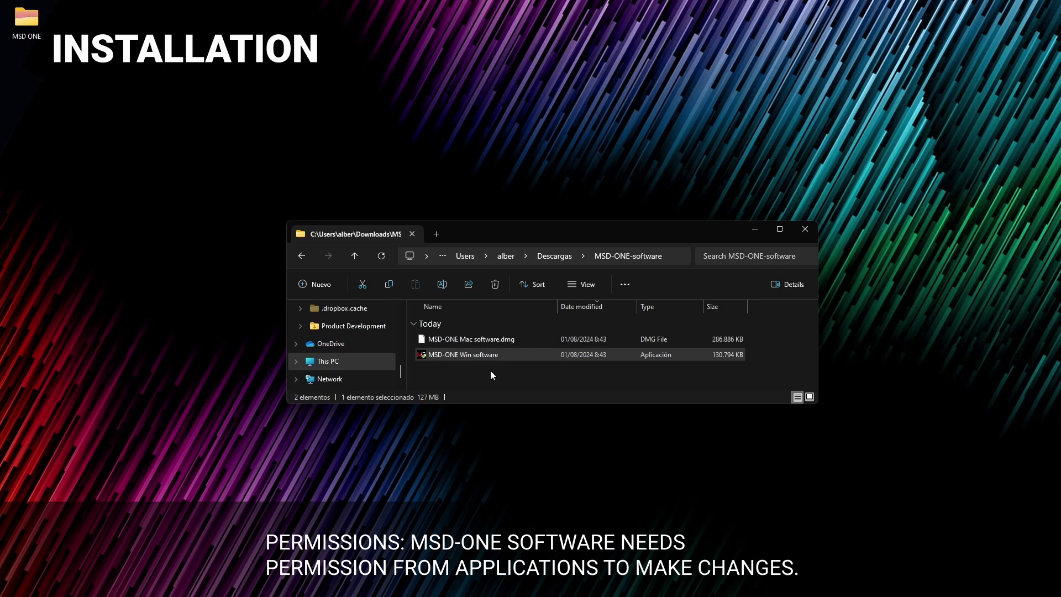
left_click(600, 391)
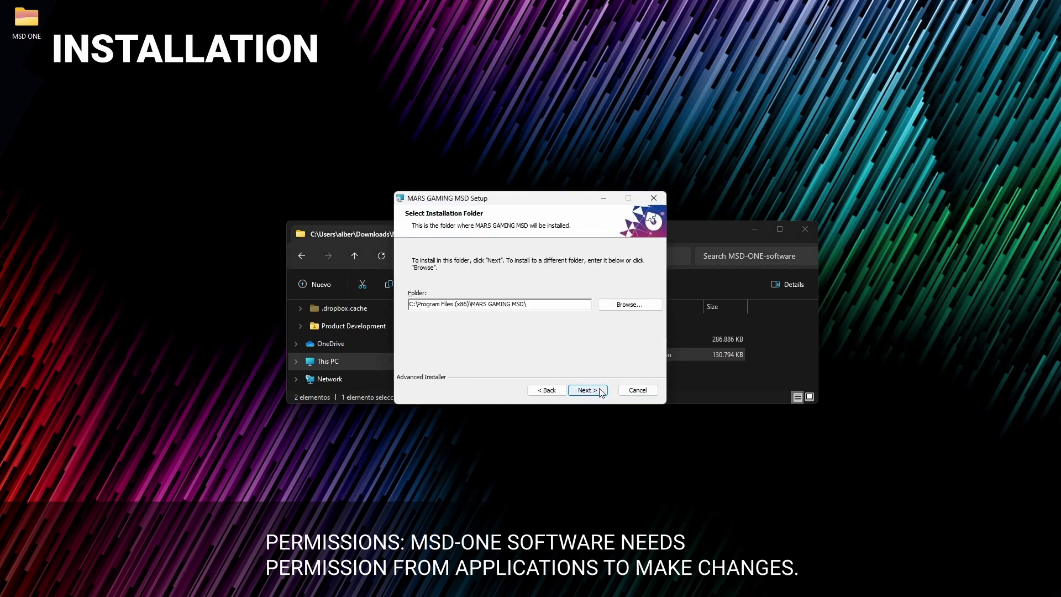
left_click(587, 390)
left_click(588, 390)
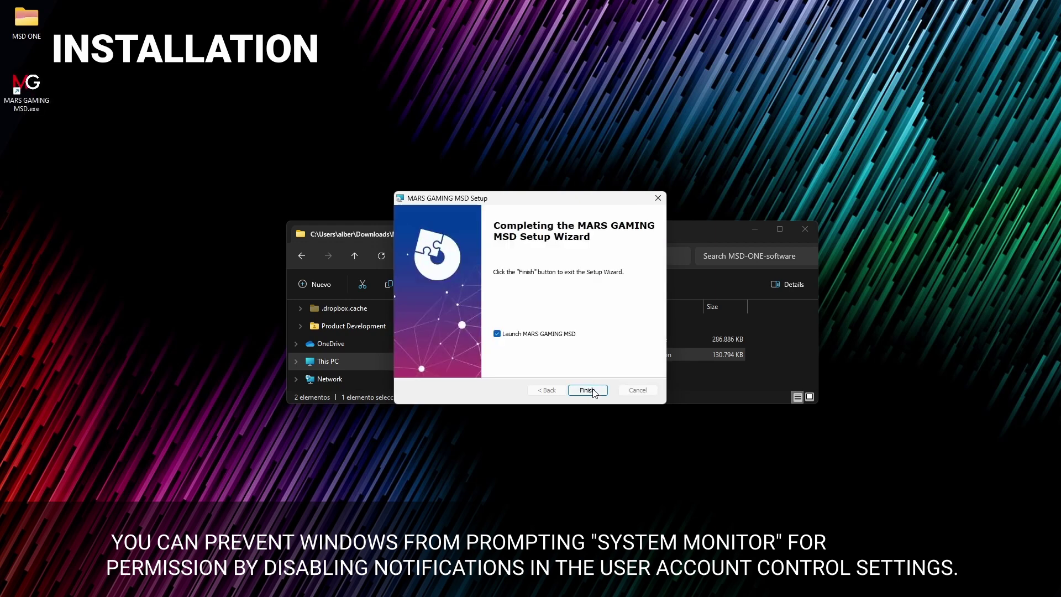
left_click(592, 389)
left_click(805, 229)
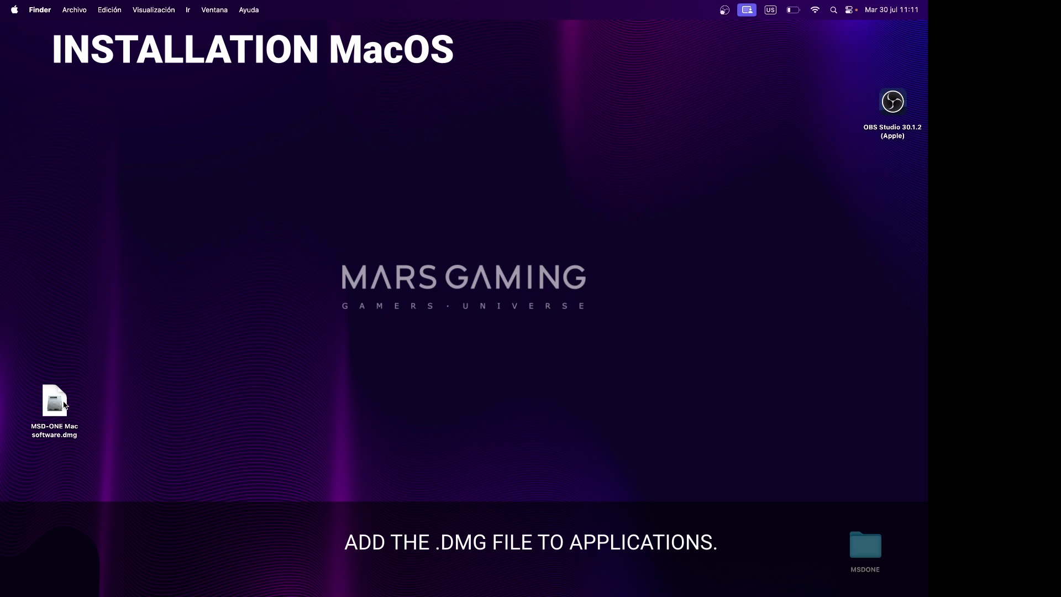
Step: Mount the MSD-ONE Mac disk image, copy MARS GAMING MSD to the desktop, and close the installer window
left_click(62, 405)
double_click(63, 405)
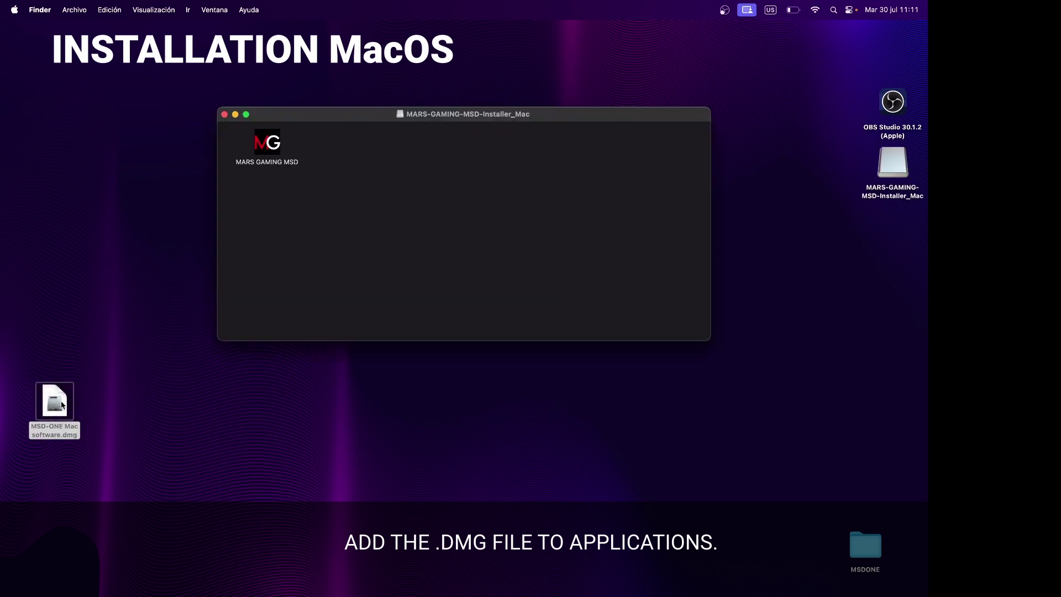
left_click_drag(267, 142, 122, 184)
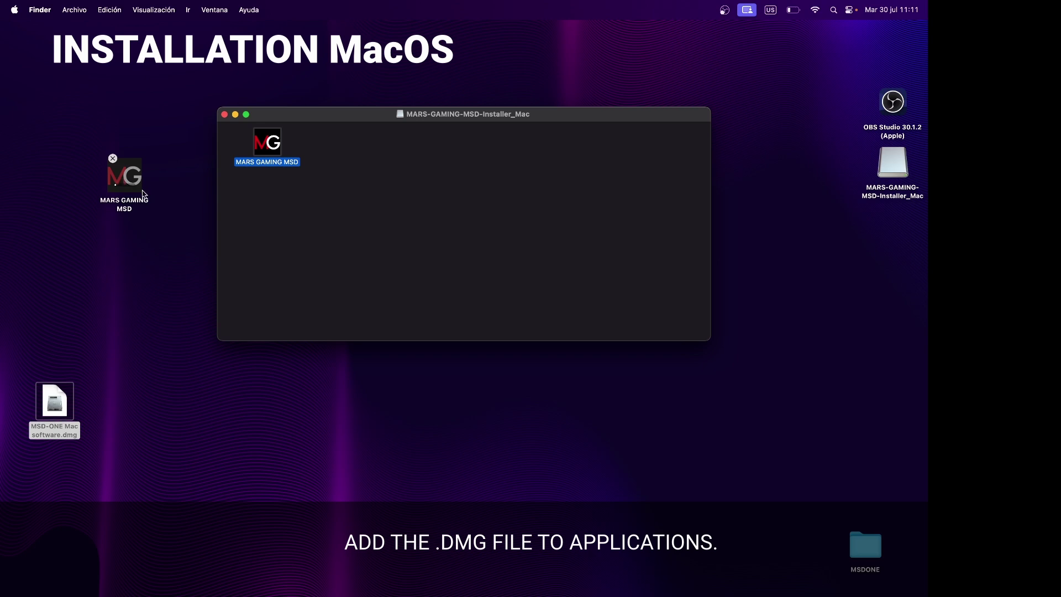
left_click(224, 114)
left_click(132, 175)
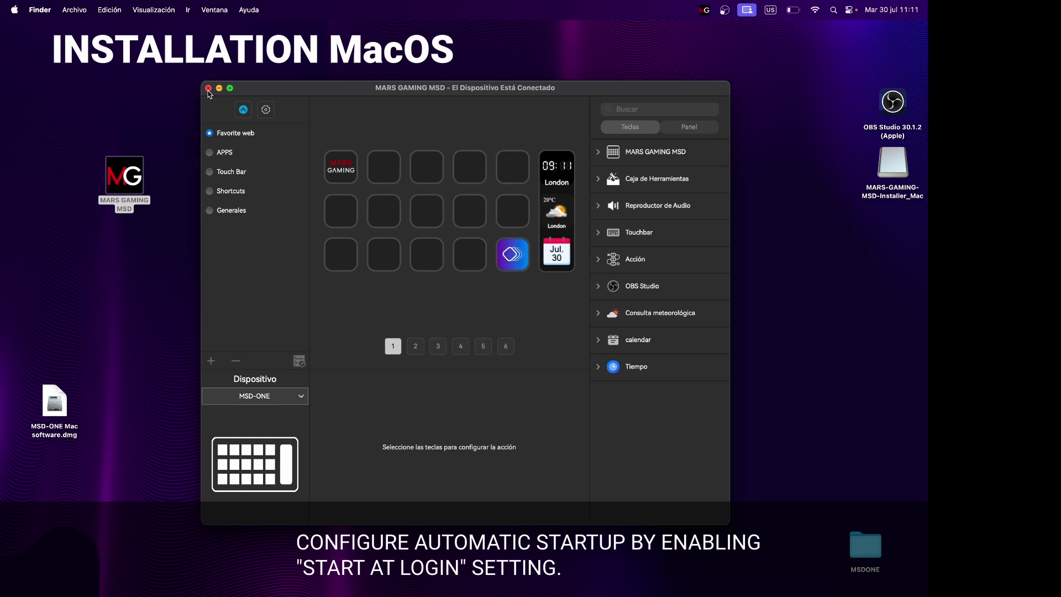
left_click(208, 88)
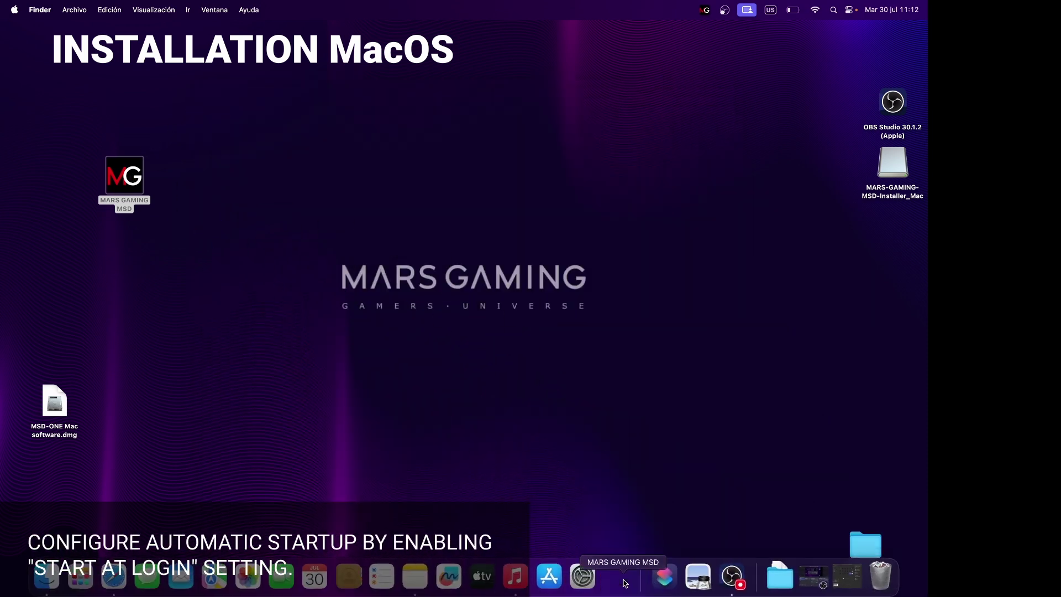
Step: Set MARS GAMING MSD to Abrir al iniciar sesión from its Dock icon and reopen its window
right_click(624, 581)
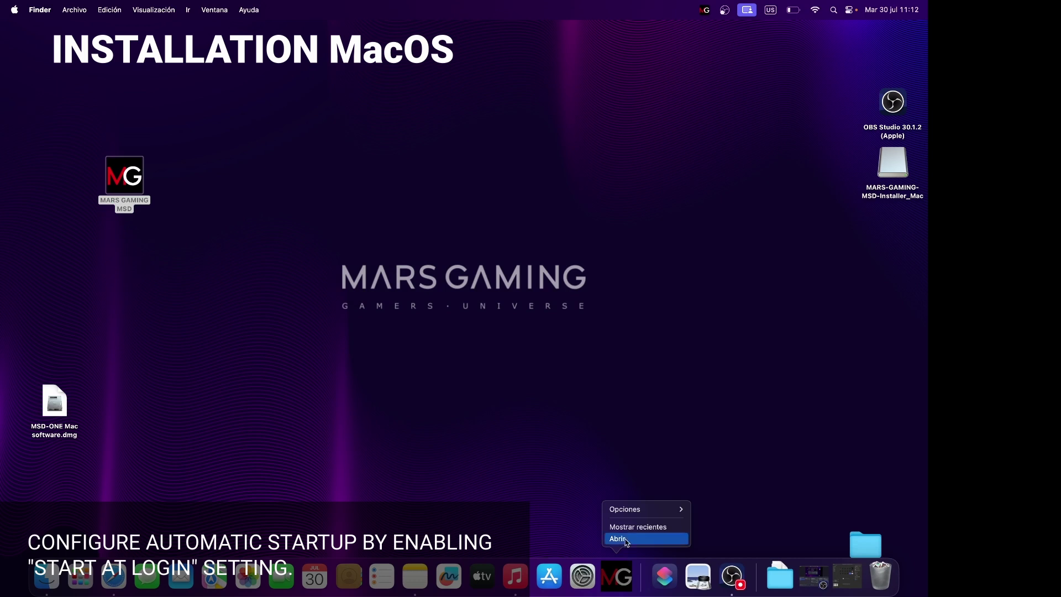
mouse_move(631, 513)
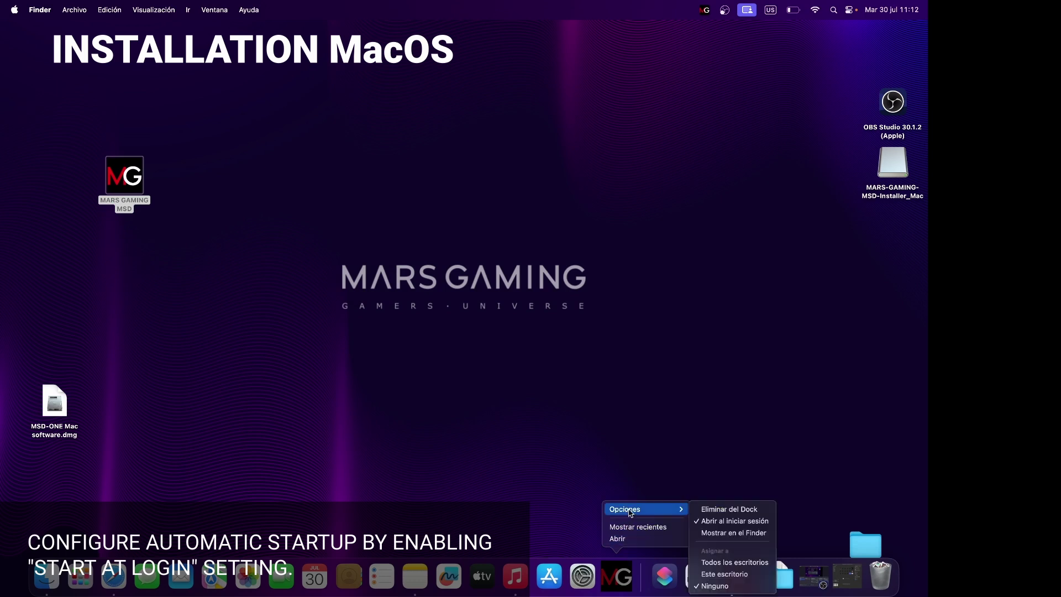
left_click(724, 528)
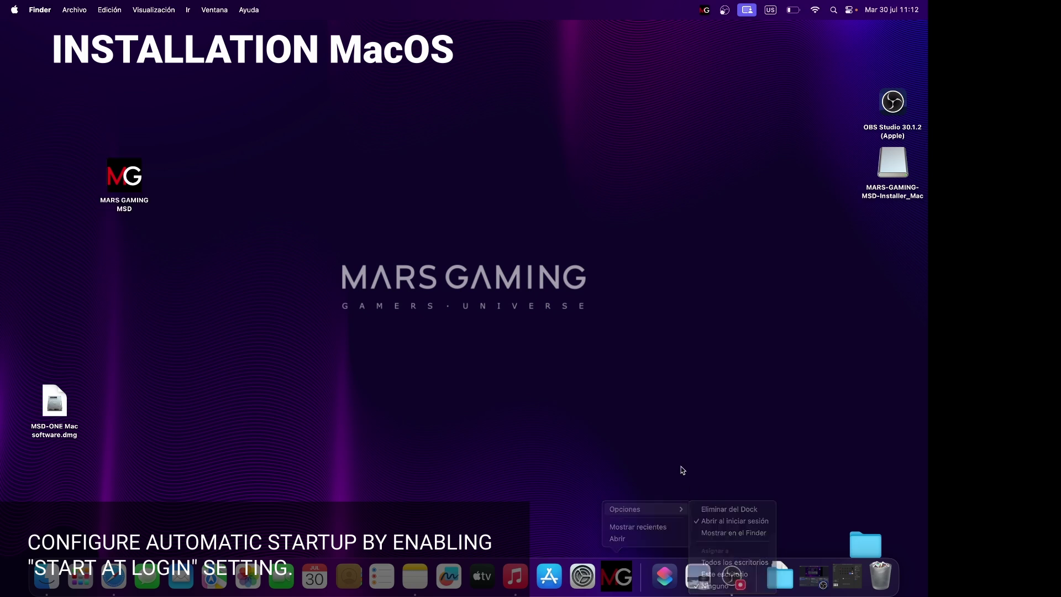
left_click(630, 578)
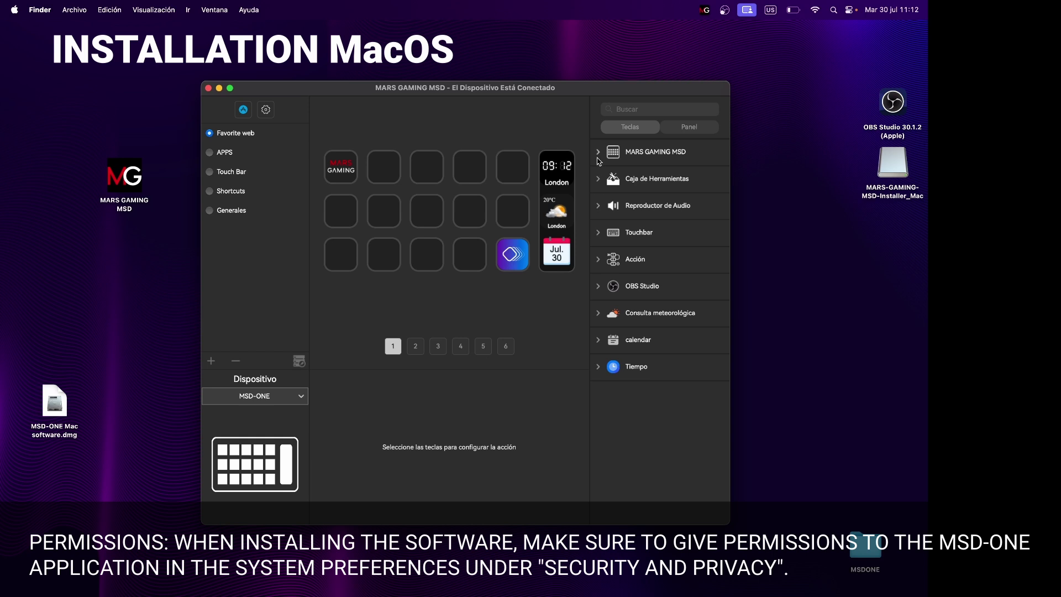
Step: Place a Hotkey from Caja de Herramientas on an empty key and open the accessibility permission settings
left_click(603, 178)
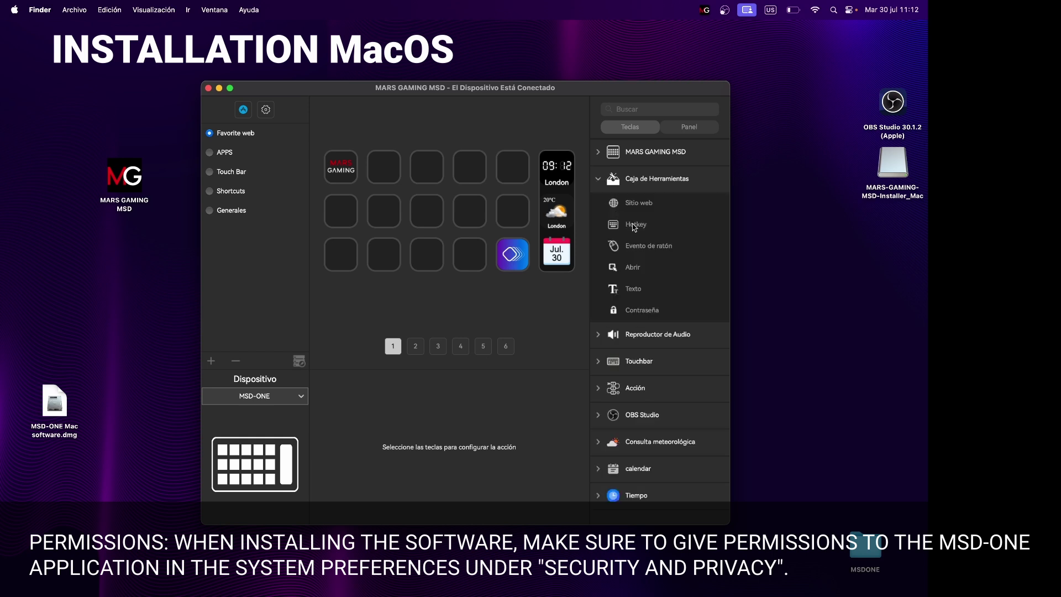
left_click_drag(632, 224, 346, 264)
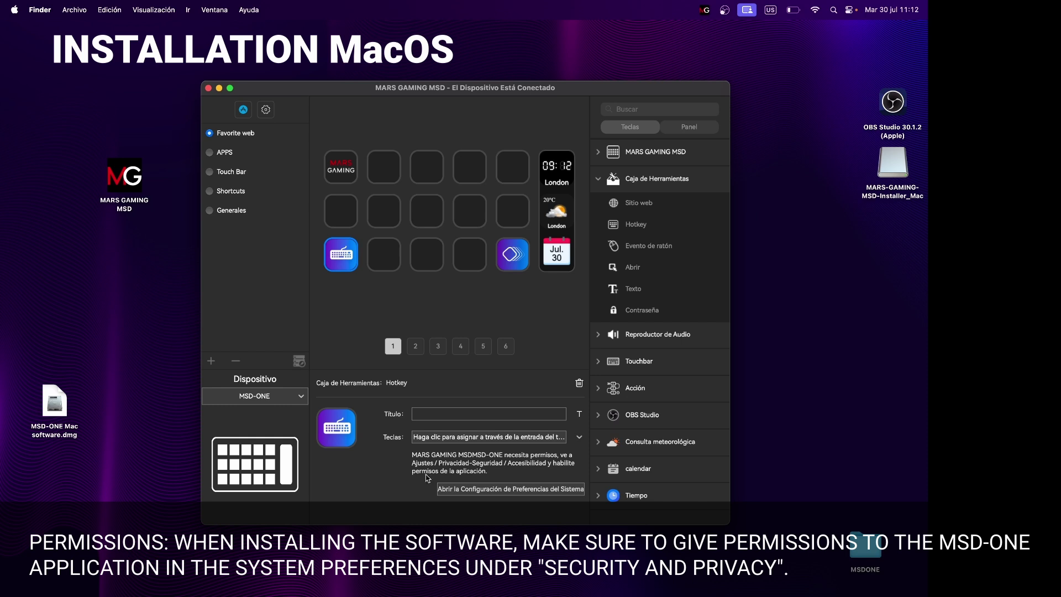
left_click(451, 492)
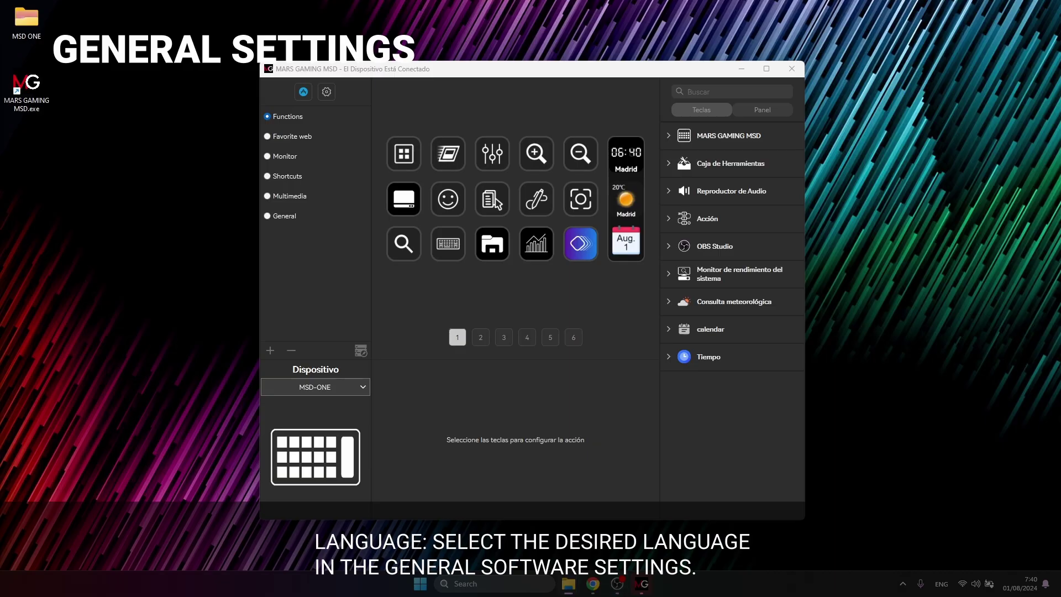
Step: Switch the software's interface language to English and acknowledge the notice
left_click(332, 91)
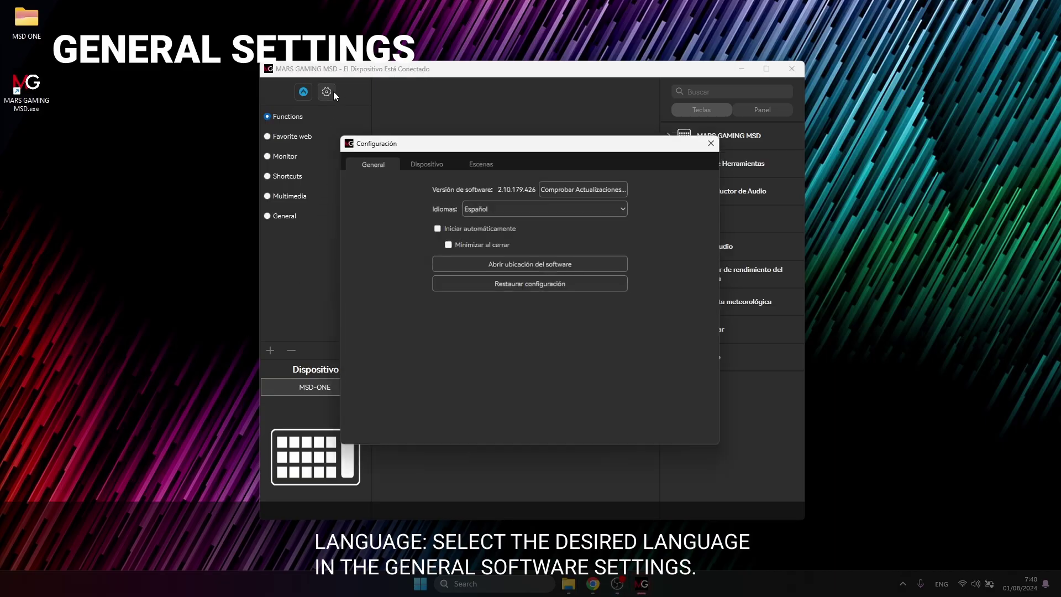
left_click(505, 207)
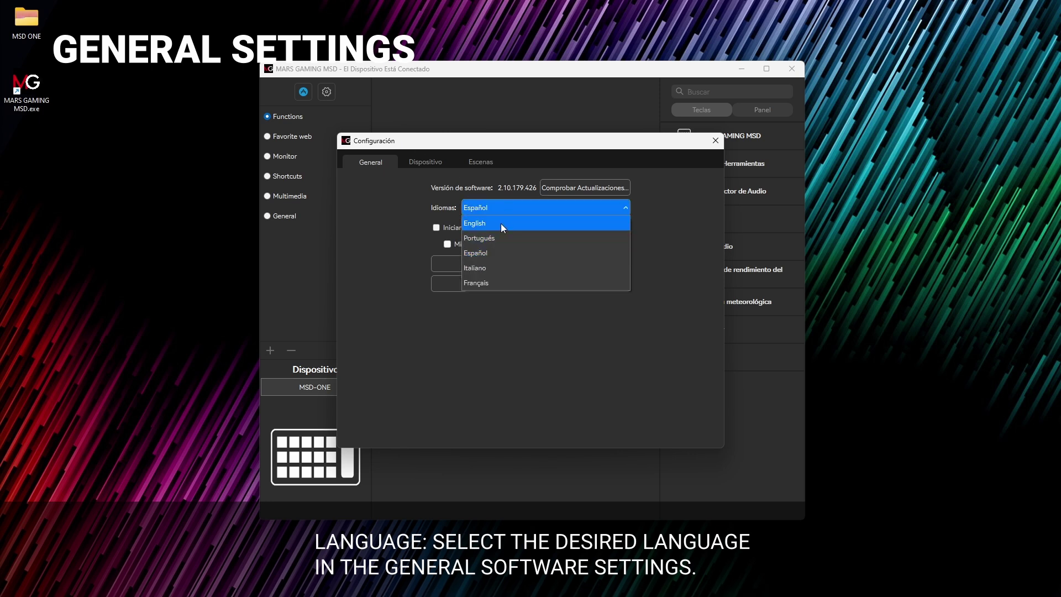
left_click(500, 223)
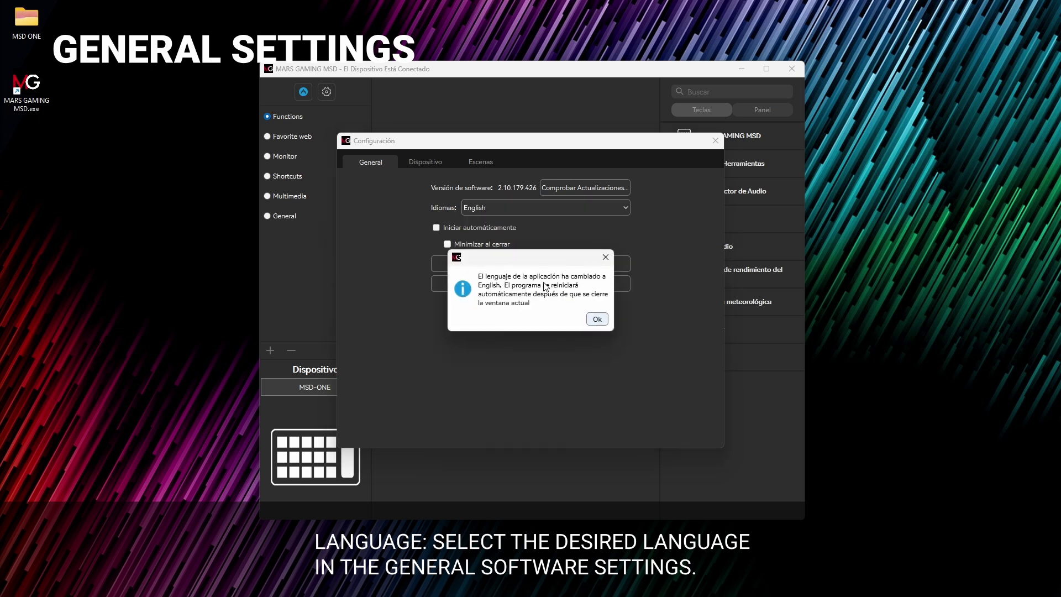
left_click(597, 319)
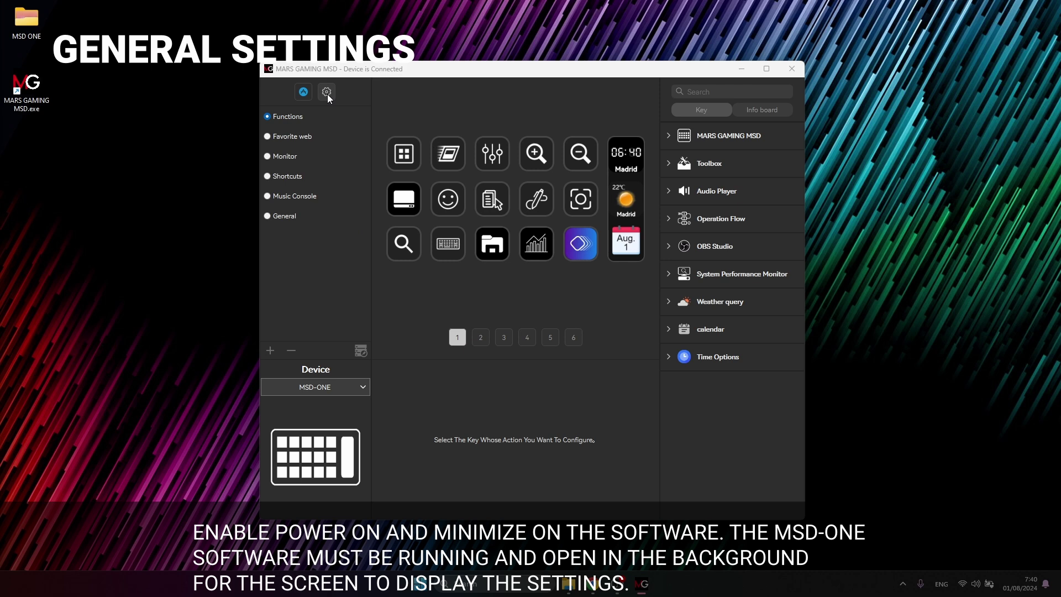
Step: Enable Power on in the settings and switch to the Device page
left_click(327, 92)
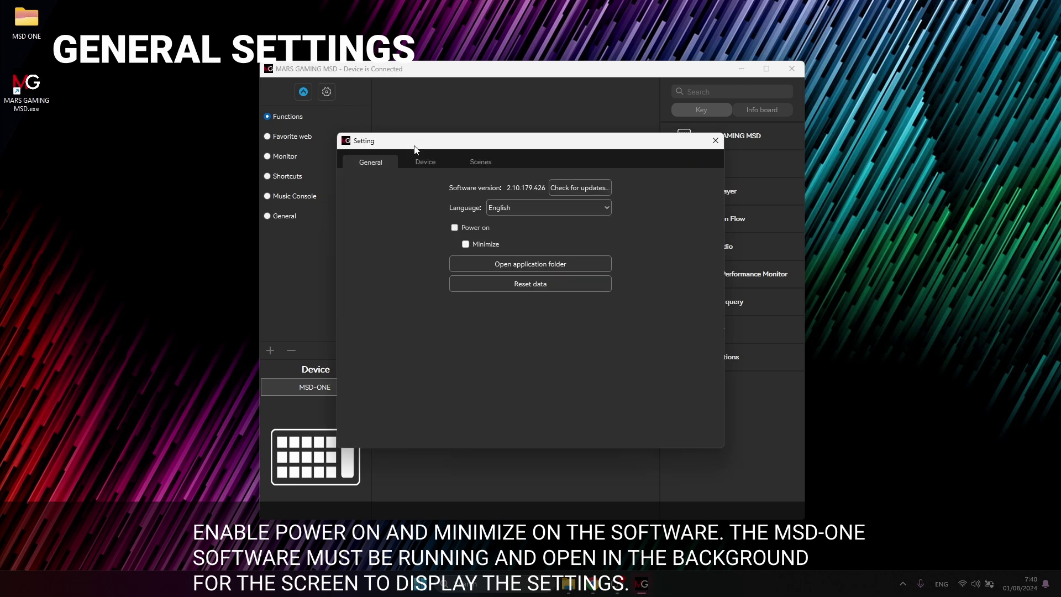
left_click(454, 227)
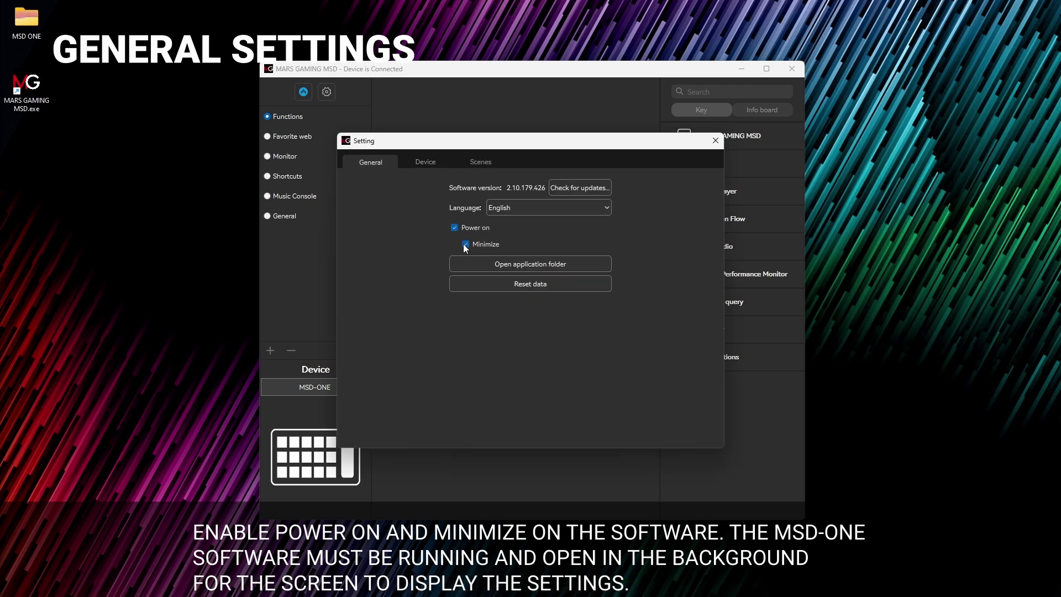
left_click(433, 160)
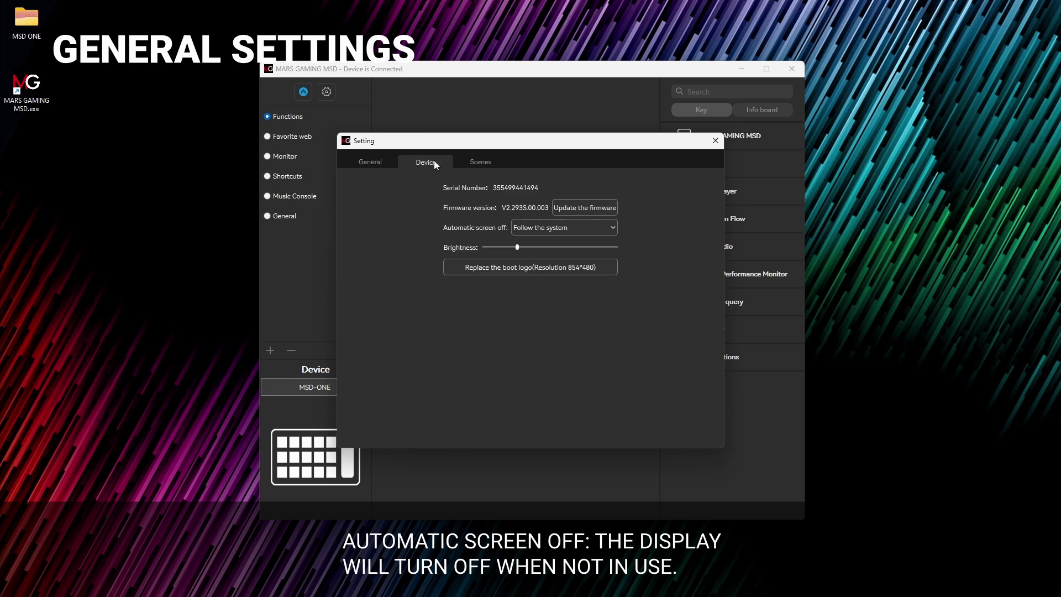
Step: Keep screen-off on Follow the system, upload the Image background picture as boot logo, then open Scenes
left_click(602, 229)
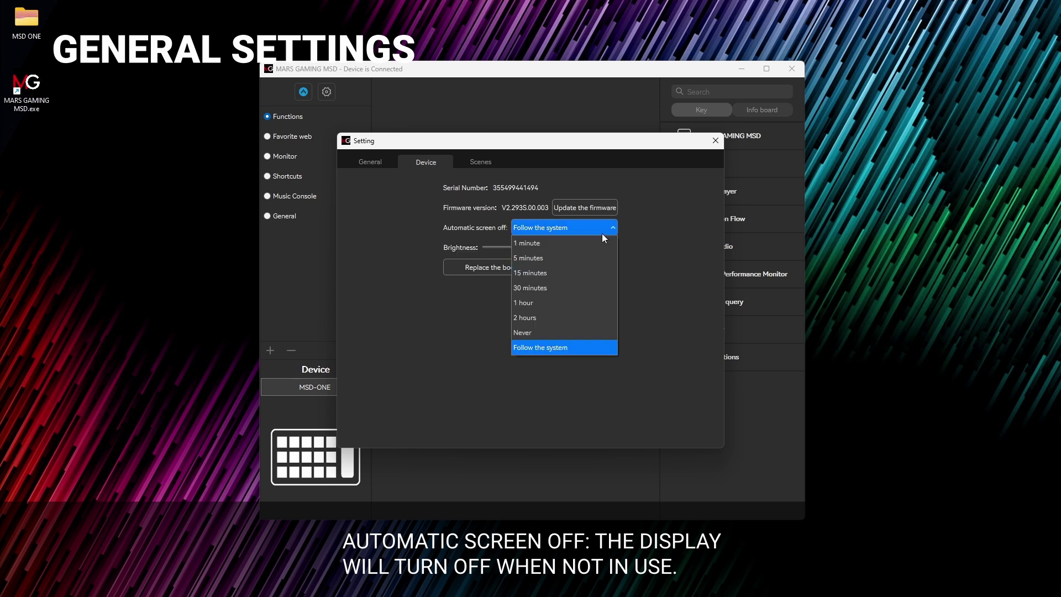
left_click(572, 345)
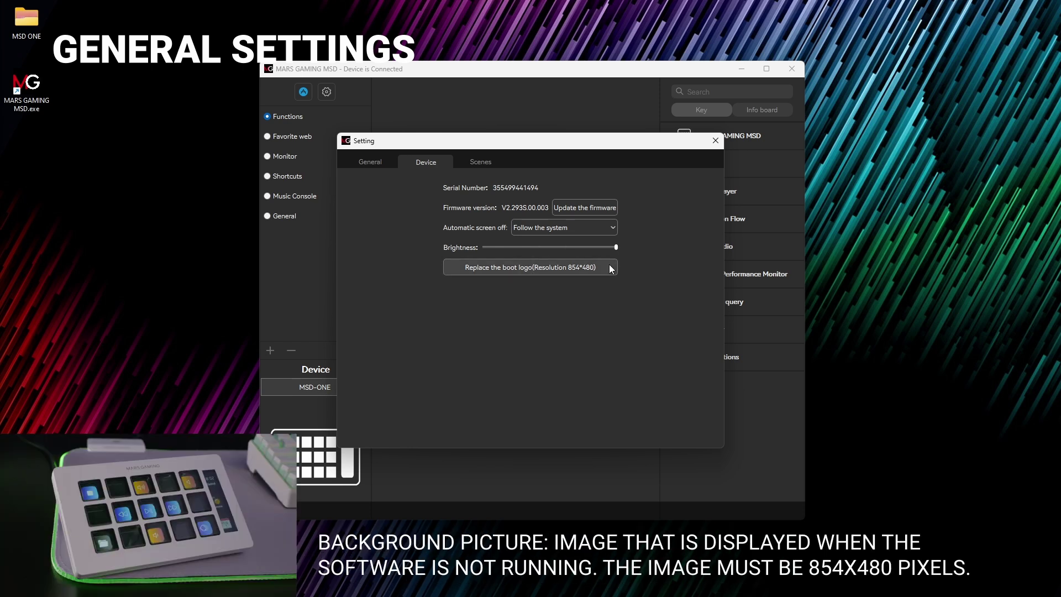
left_click(608, 268)
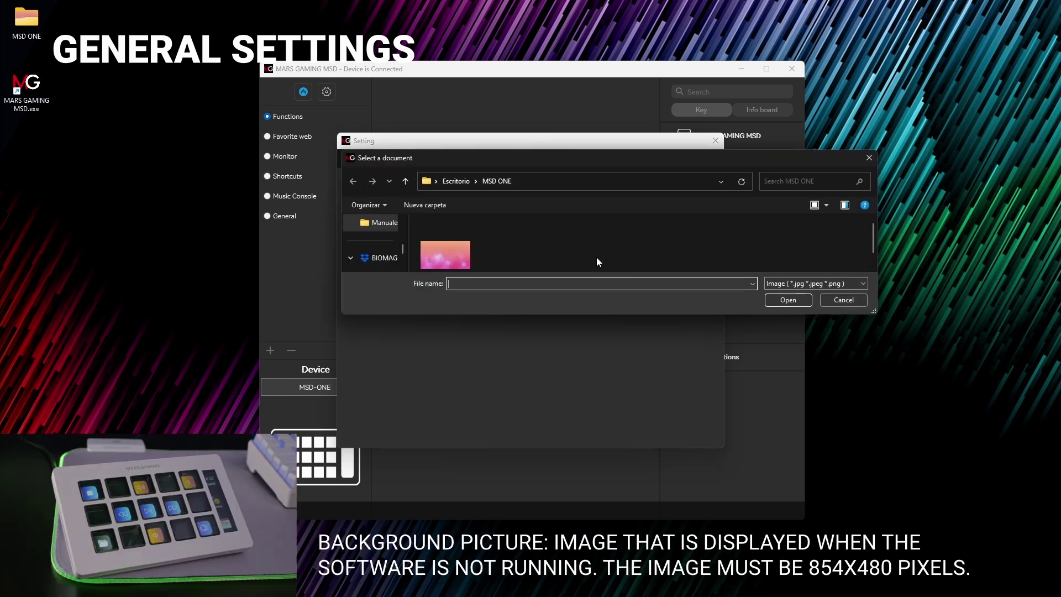
left_click(461, 234)
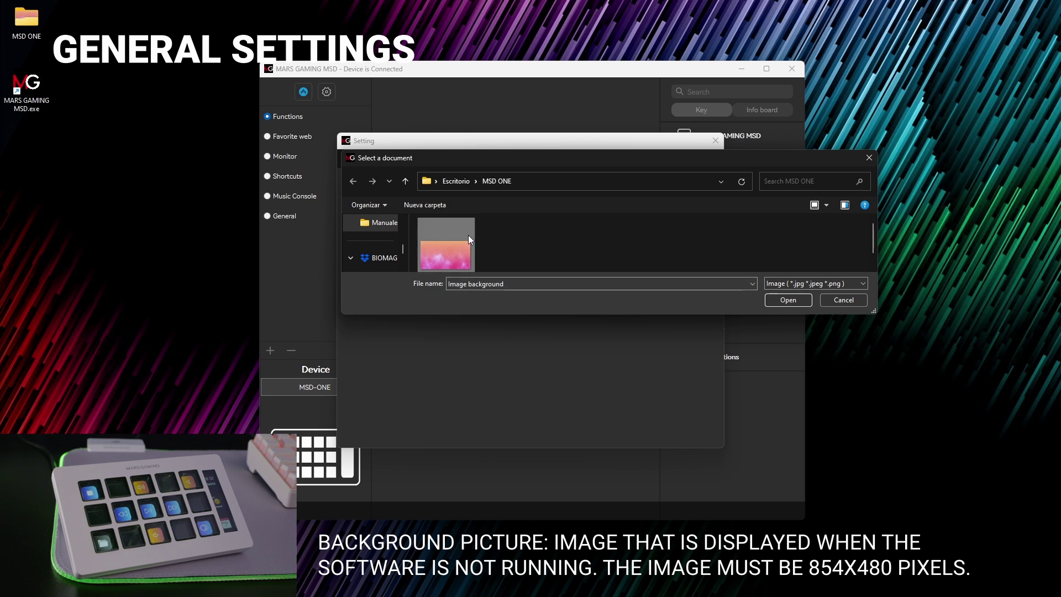
left_click(796, 299)
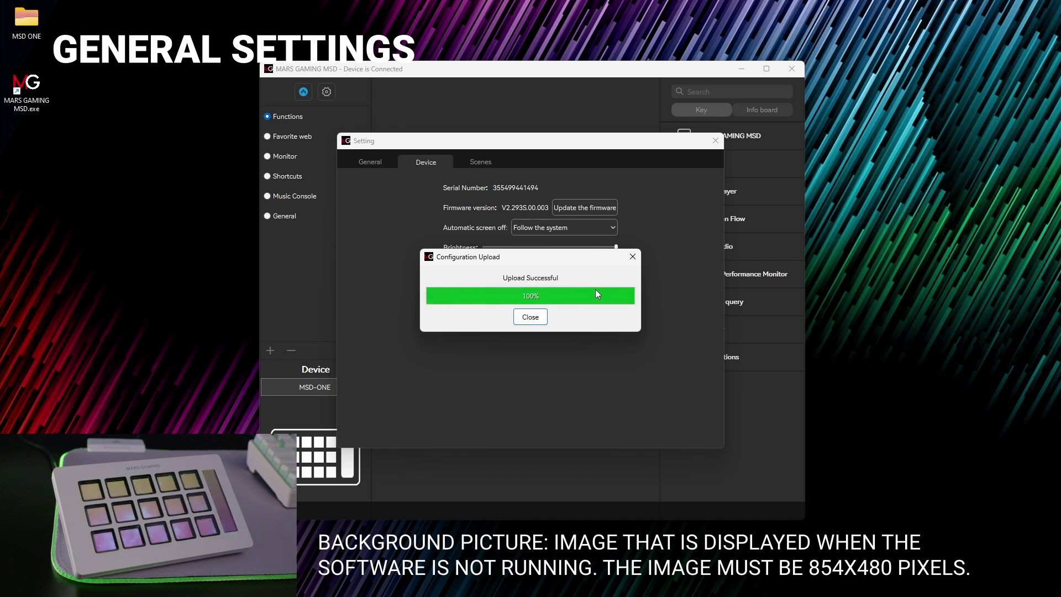
left_click(530, 317)
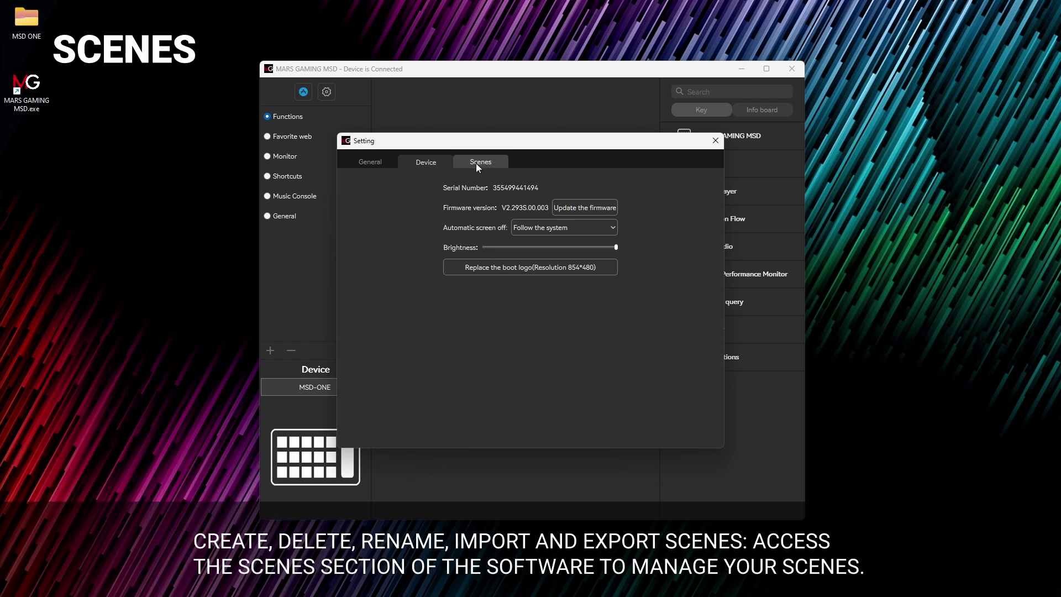
left_click(478, 163)
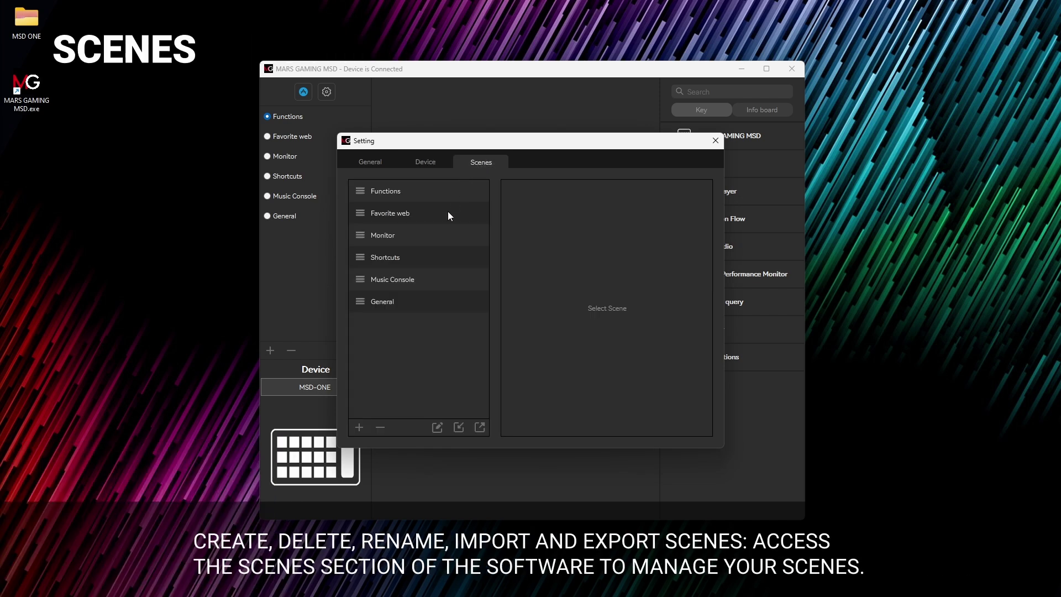
left_click(359, 427)
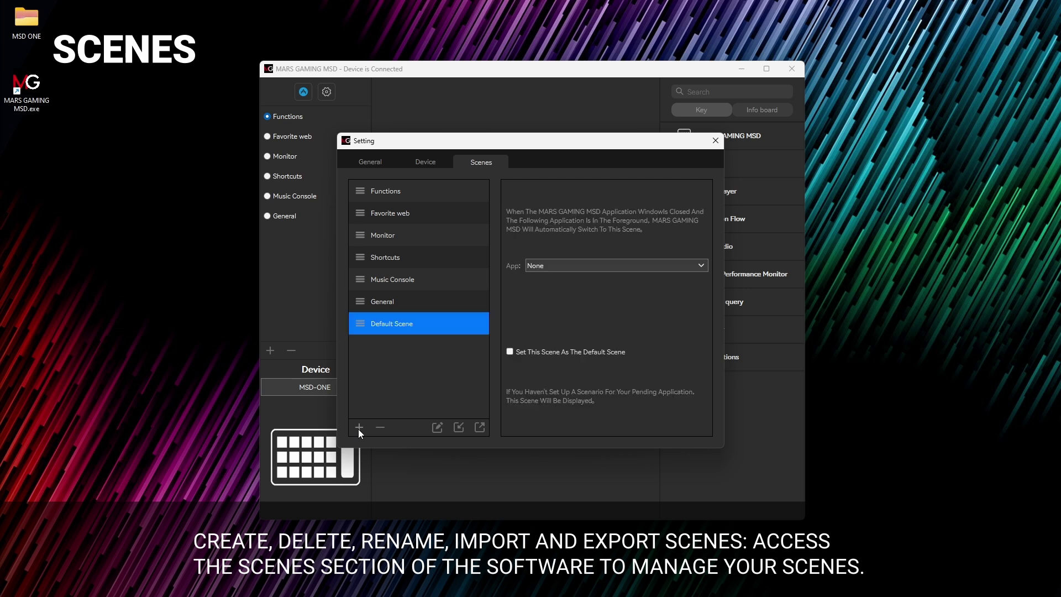
left_click(437, 428)
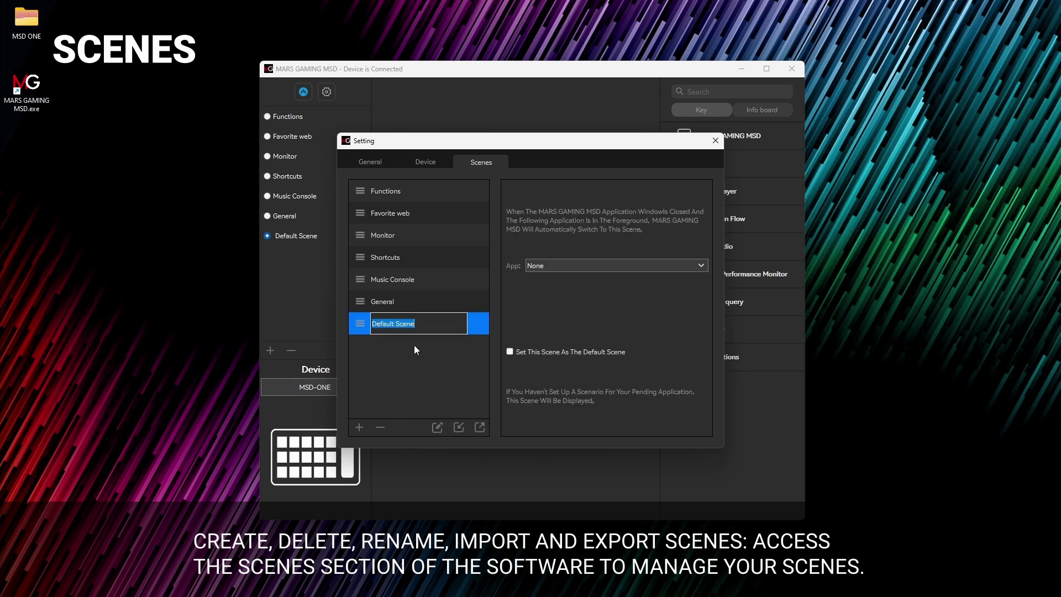
type("TEST")
key("Return")
left_click(386, 323)
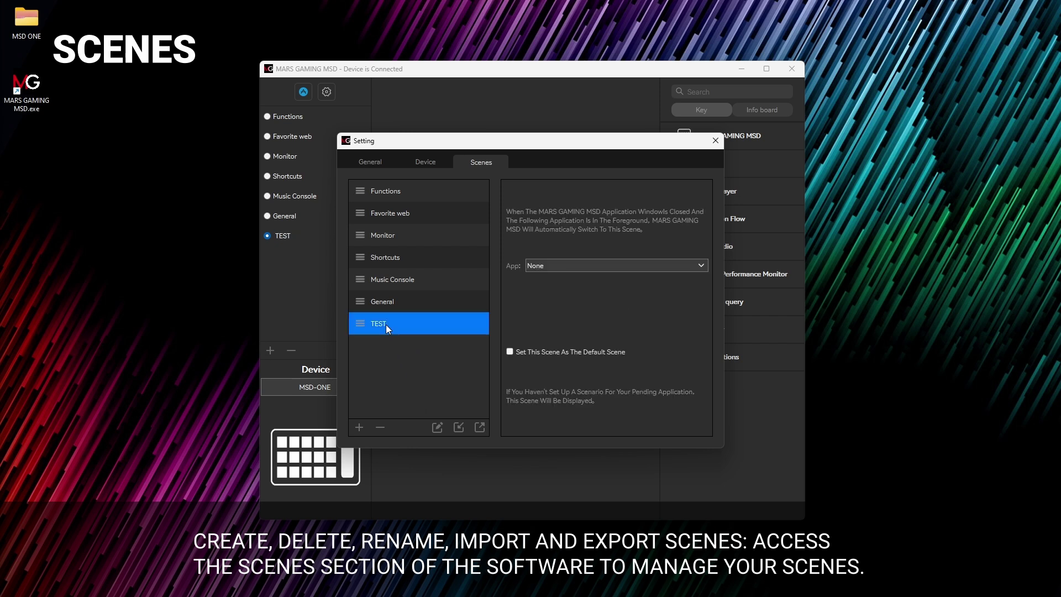
left_click(380, 428)
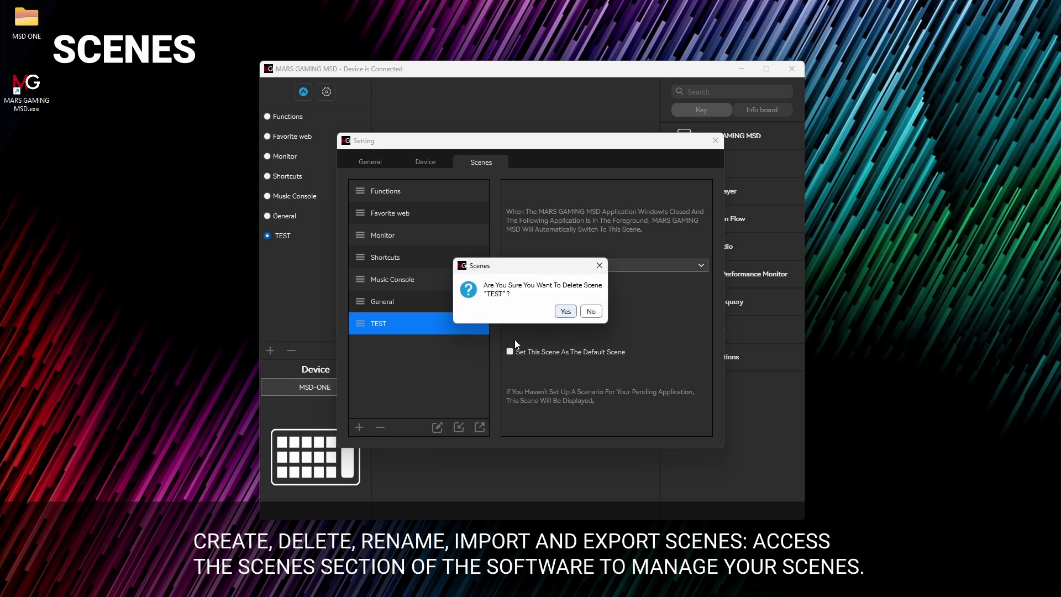
left_click(565, 312)
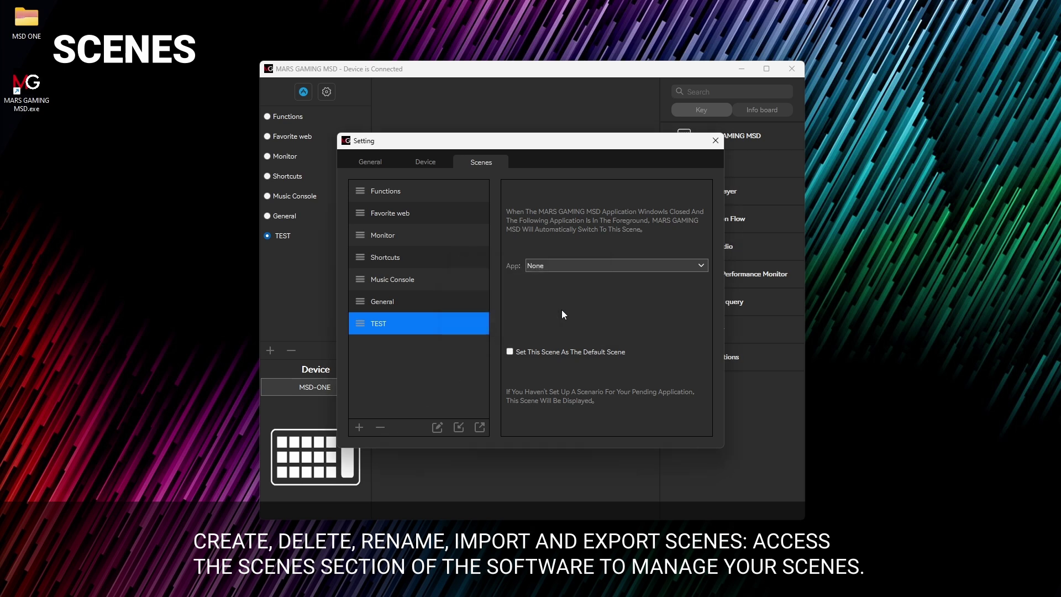
Step: Link the Functions scene to chrome
left_click(436, 196)
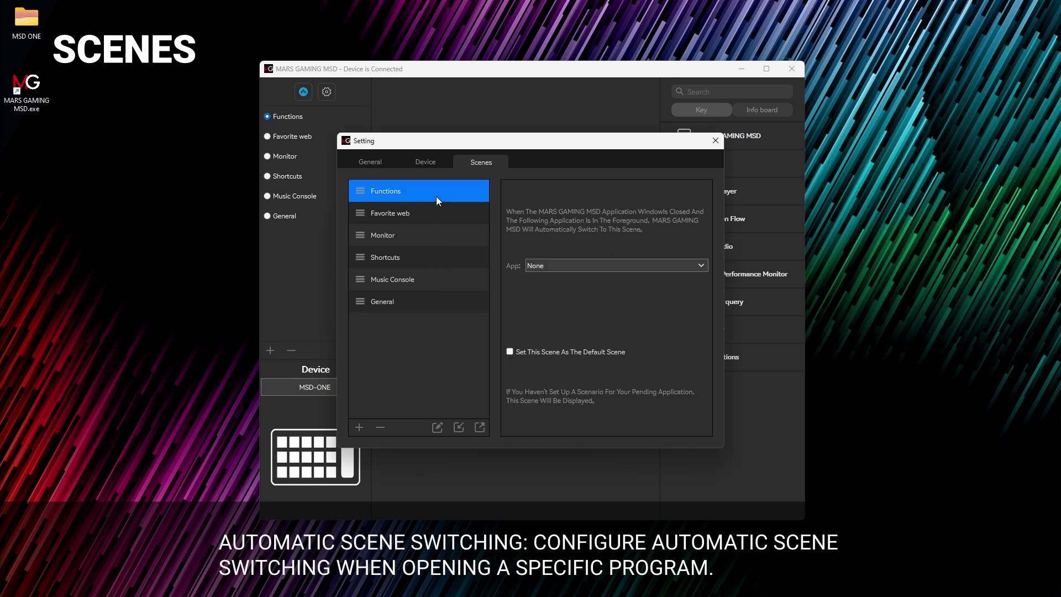
left_click(621, 266)
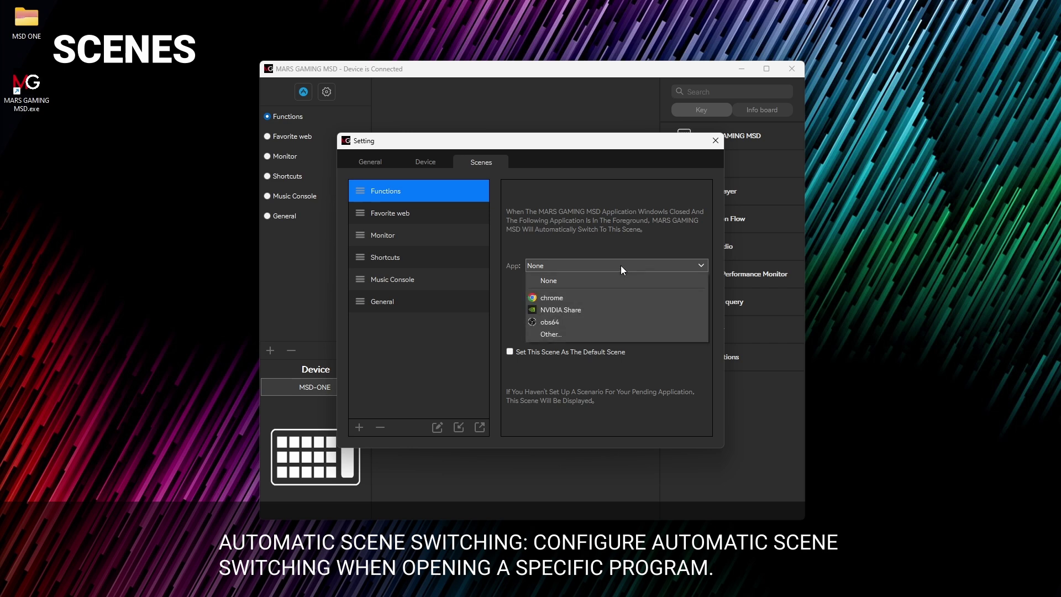
left_click(605, 301)
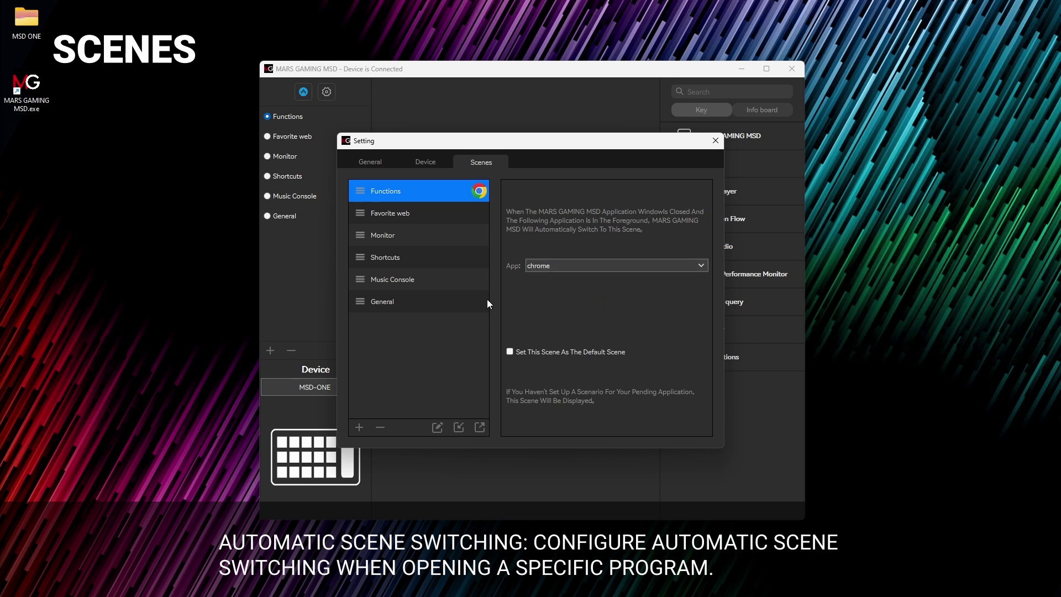
Step: Open the General scene's App list and choose Other... to browse for a program
left_click(469, 301)
left_click(558, 268)
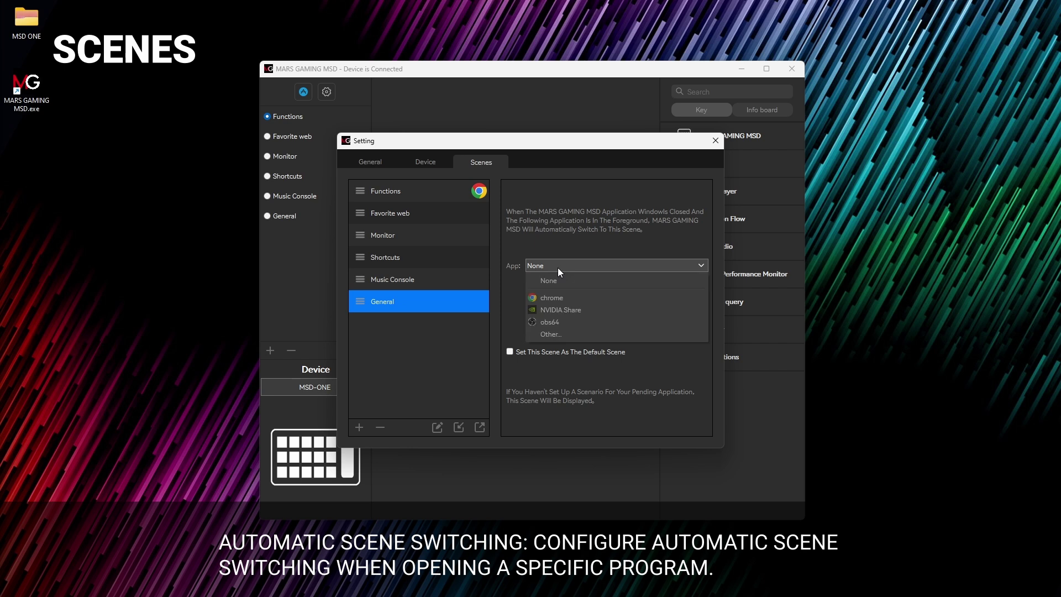
left_click(546, 334)
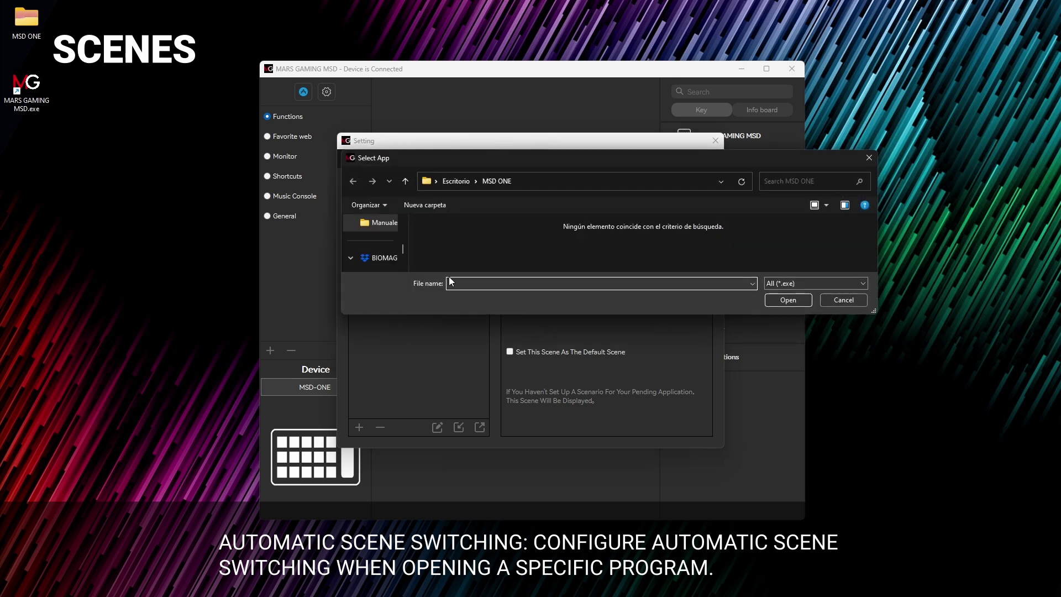
Step: Link the General scene to firefox from Local Disk (C:) > Archivos de programa > Mozilla Firefox
scroll(369, 243, "down", 5)
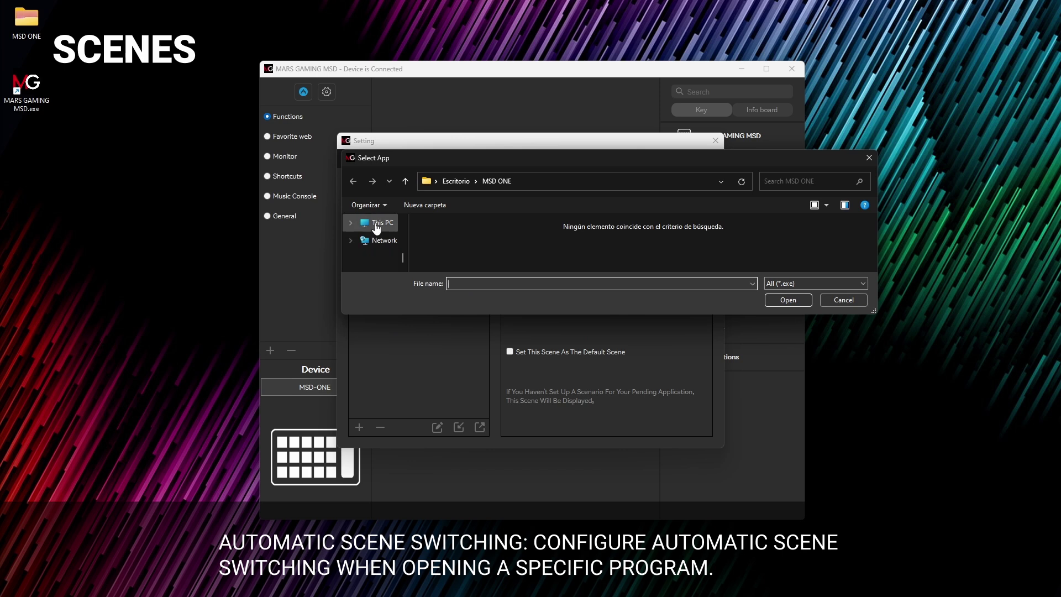
left_click(375, 227)
double_click(515, 246)
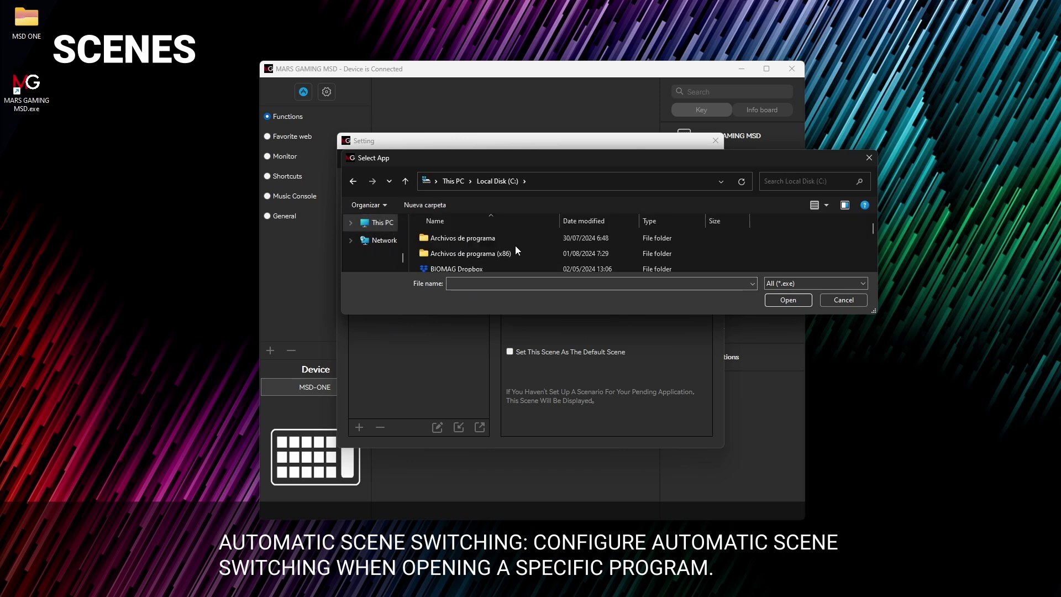
double_click(498, 240)
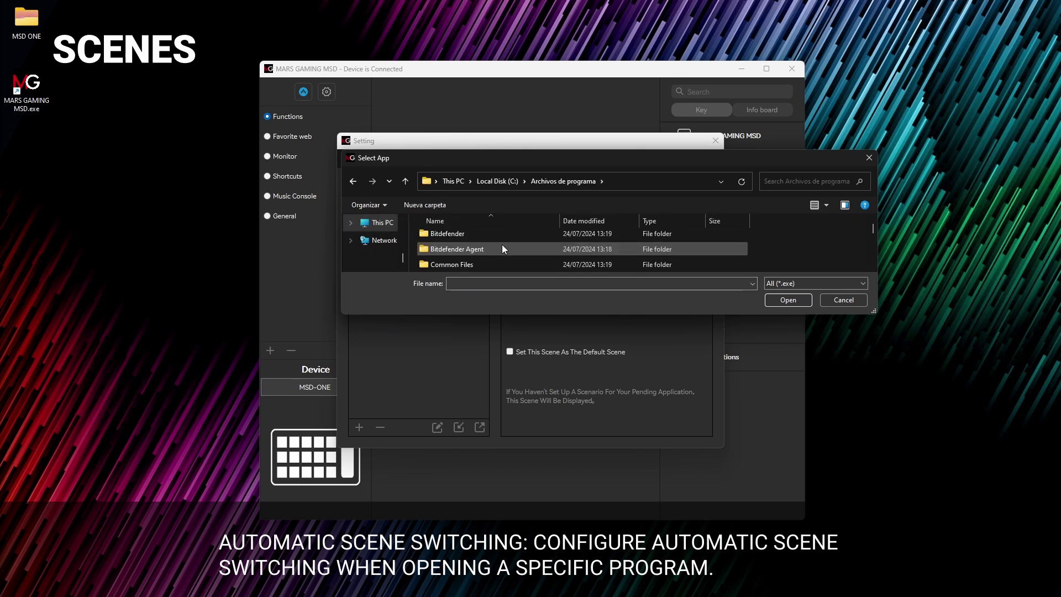
scroll(502, 247, "down", 3)
scroll(501, 247, "down", 5)
scroll(501, 247, "down", 2)
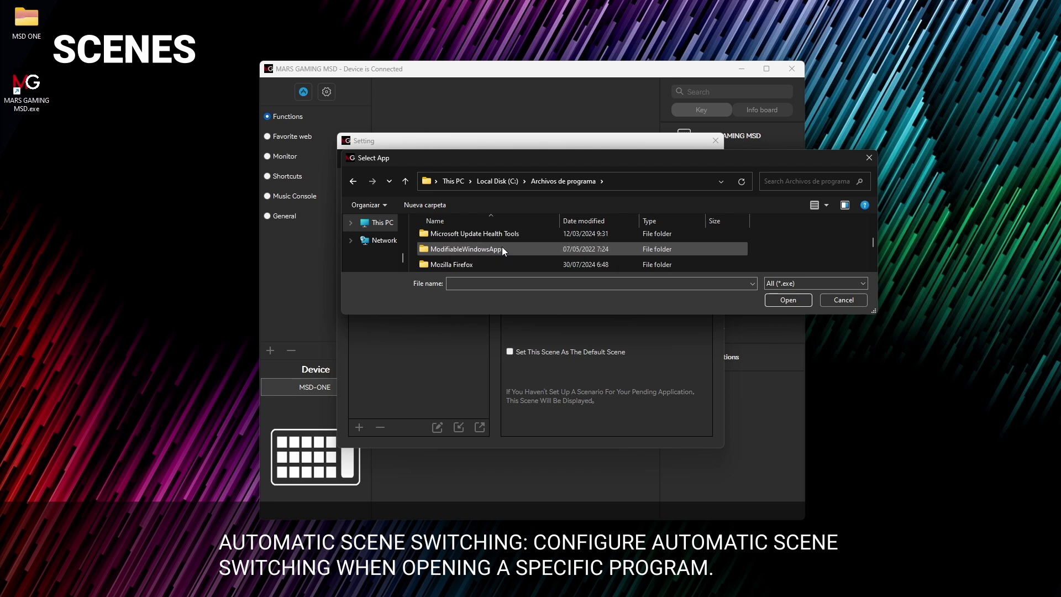
double_click(502, 247)
scroll(502, 247, "down", 4)
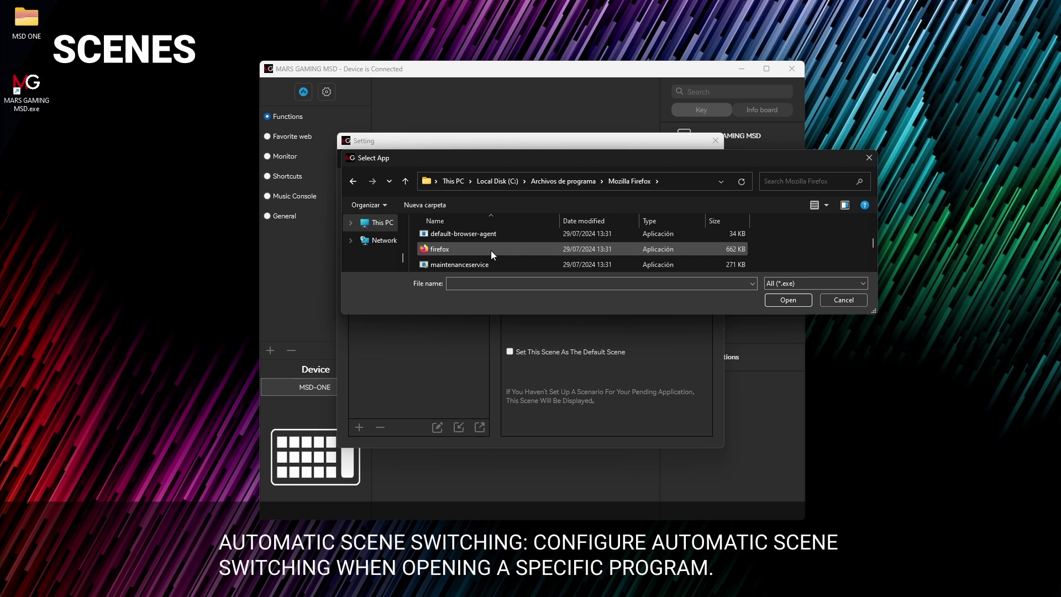
left_click(490, 251)
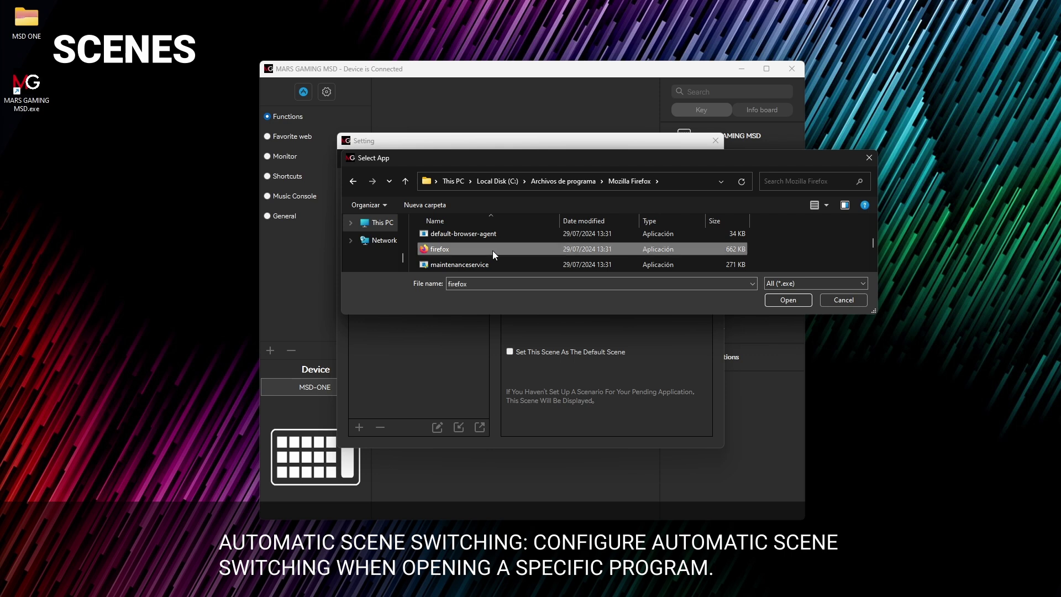
left_click(797, 300)
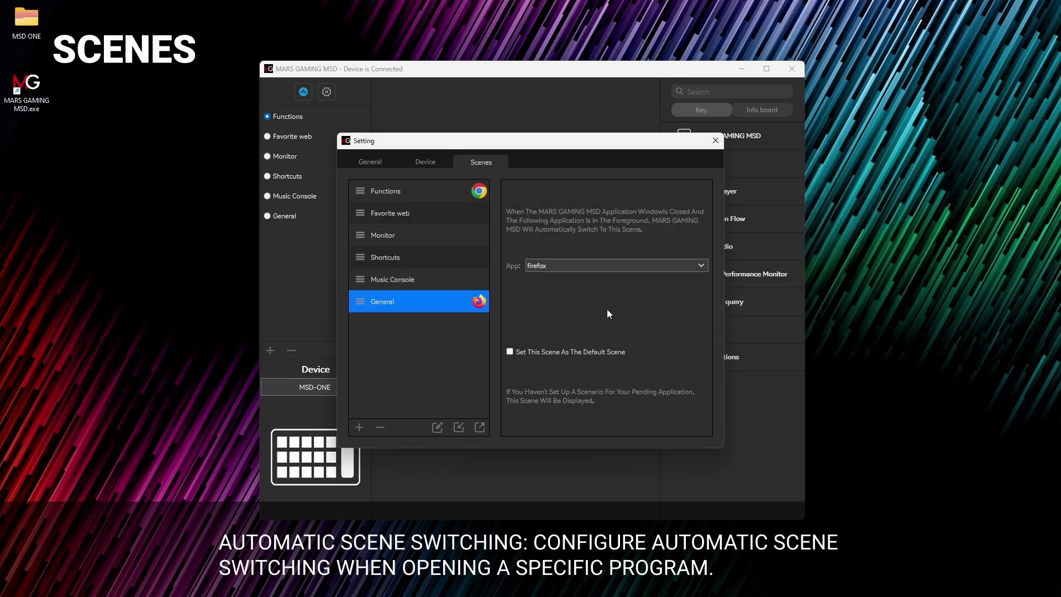
Step: Make Monitor the default scene and move the browser window to the left
left_click(447, 237)
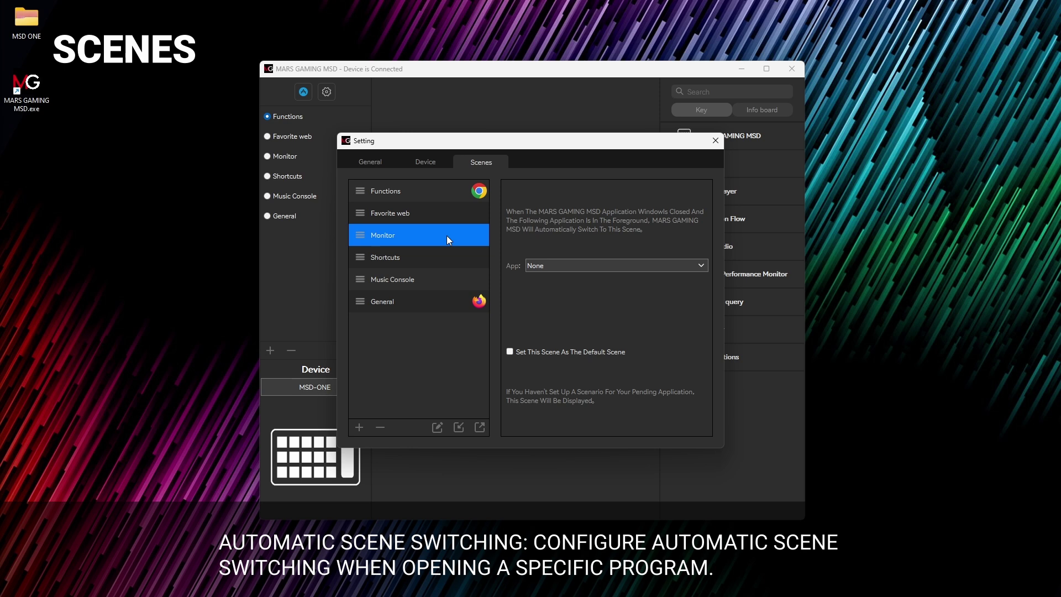
left_click(509, 352)
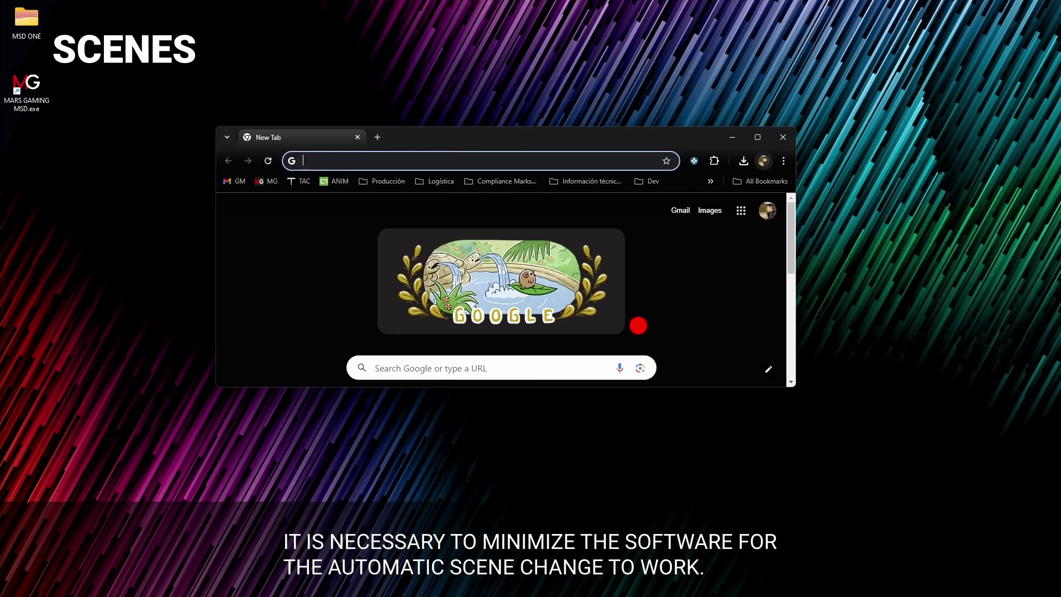
left_click_drag(607, 227, 472, 241)
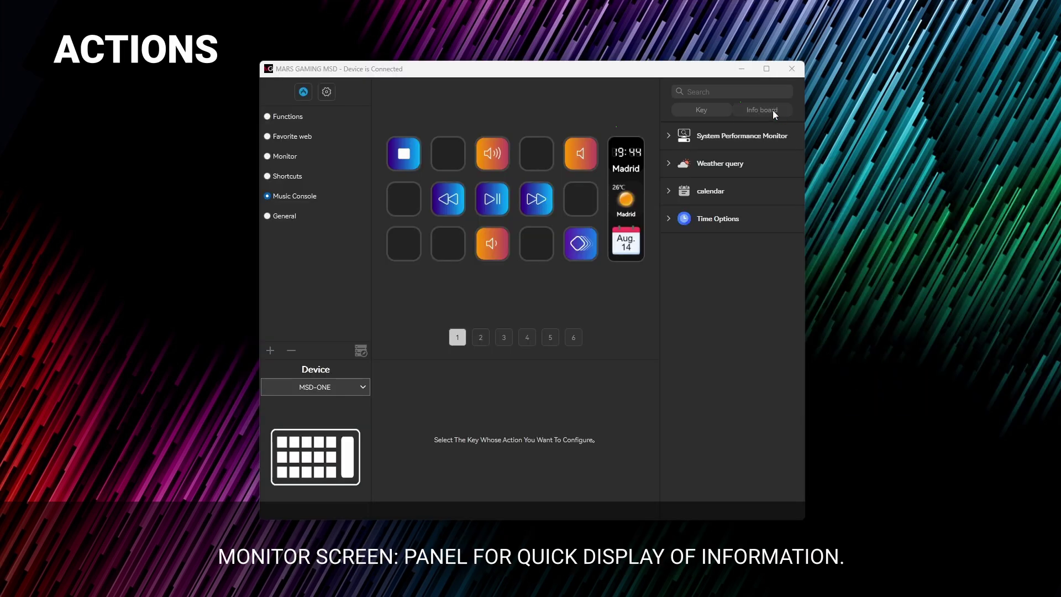
Step: Show the Info board's Key action categories and switch to the Multimedia scene
left_click(773, 111)
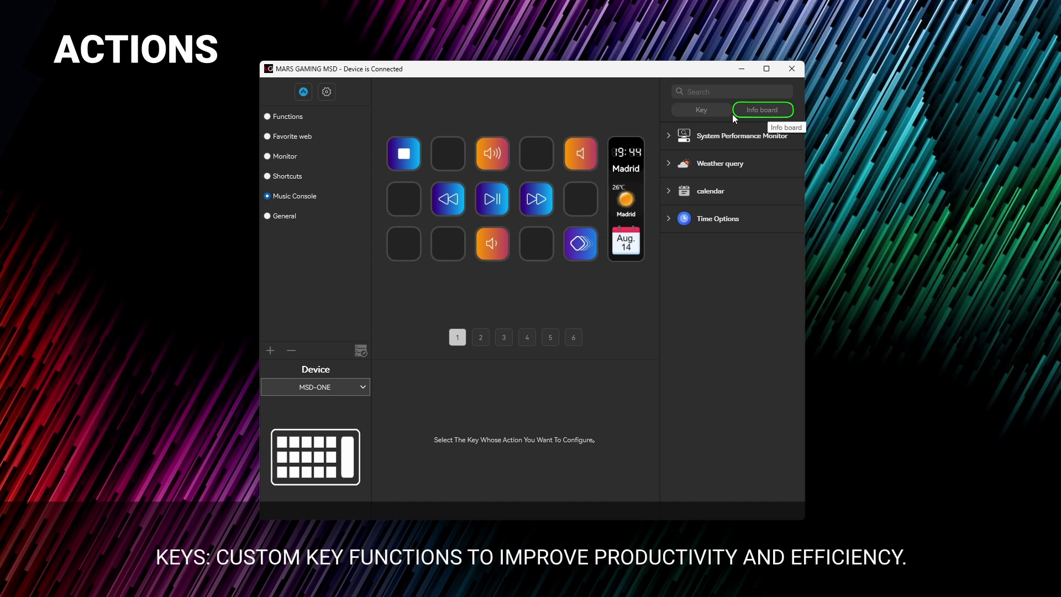
left_click(700, 111)
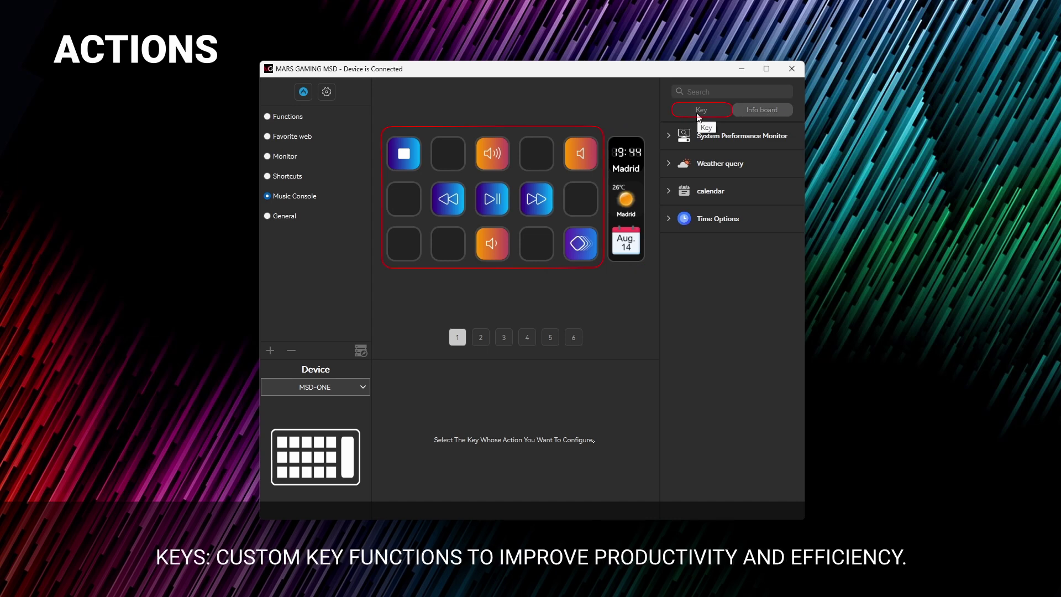
left_click(700, 110)
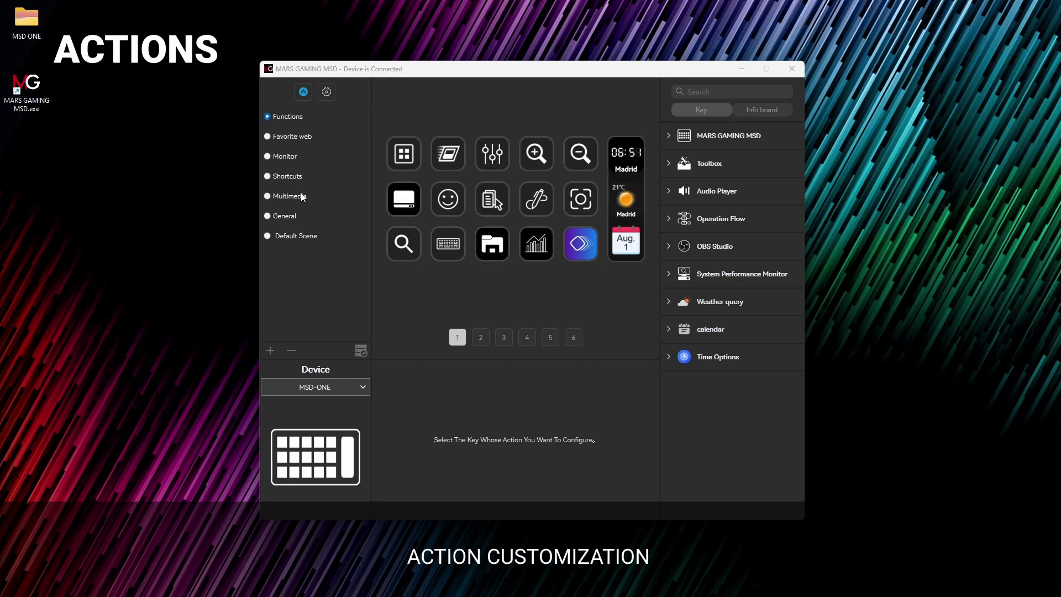
left_click(300, 195)
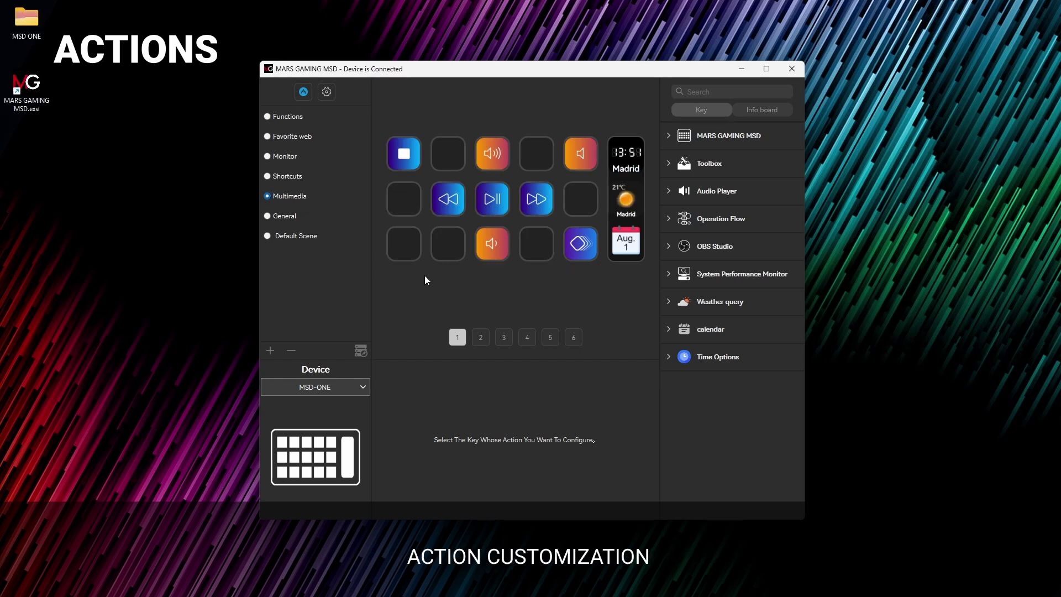
Step: Select the Lower Volume key and capture a screen area as its icon
left_click(492, 253)
right_click(407, 403)
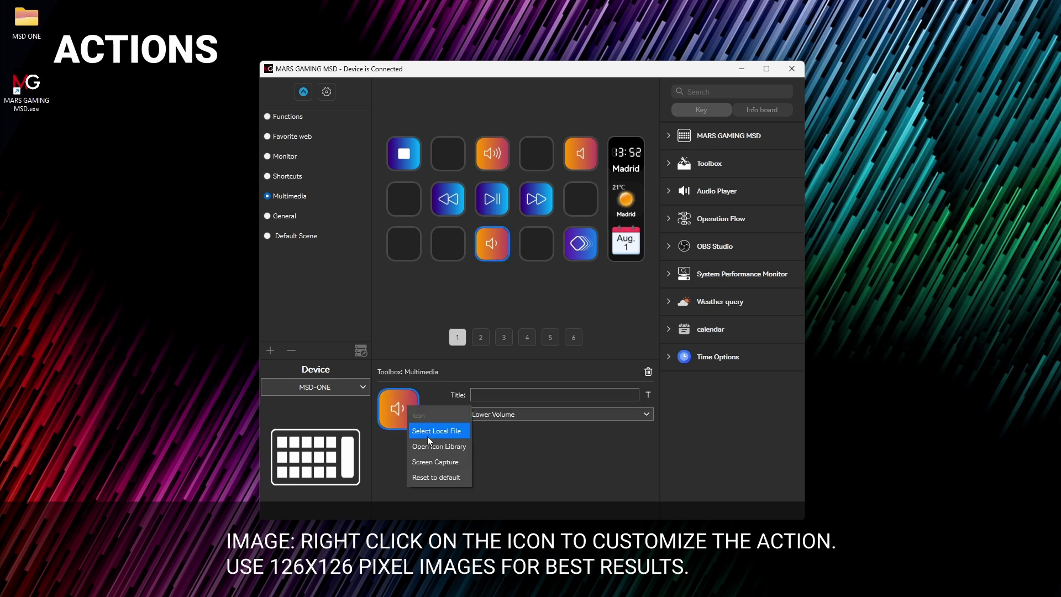
left_click(430, 461)
left_click_drag(249, 352, 324, 427)
left_click(317, 431)
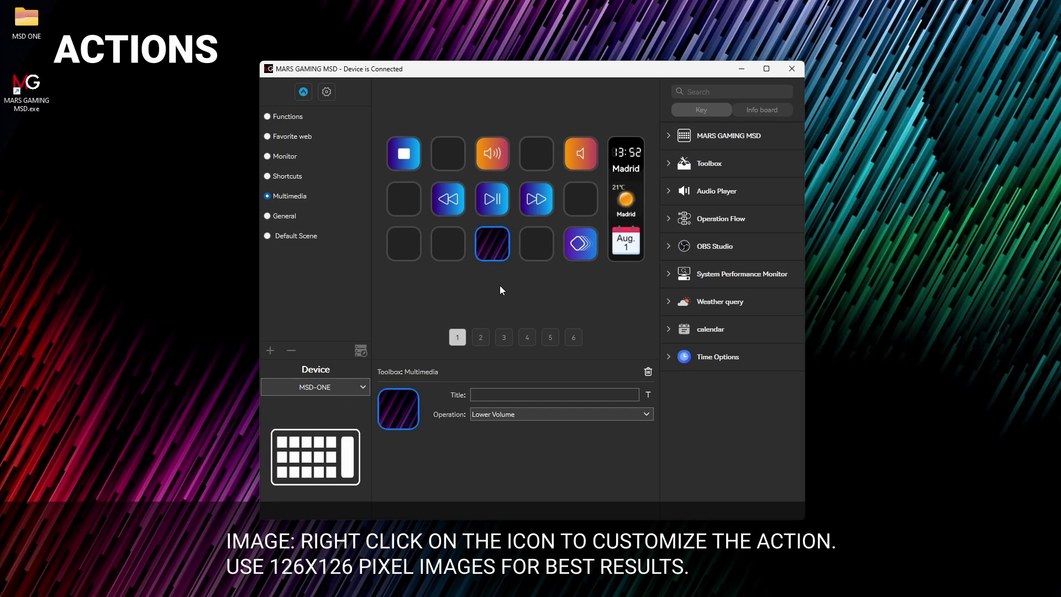
Step: Replace that icon with the volume-down icon from the library's Custom Icon Pack
right_click(393, 411)
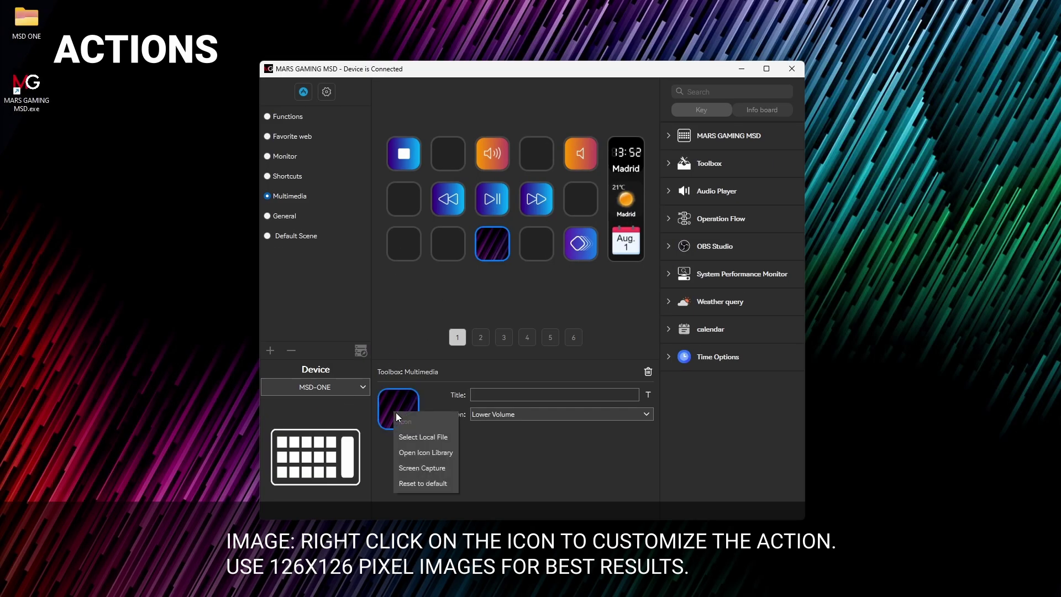
left_click(413, 454)
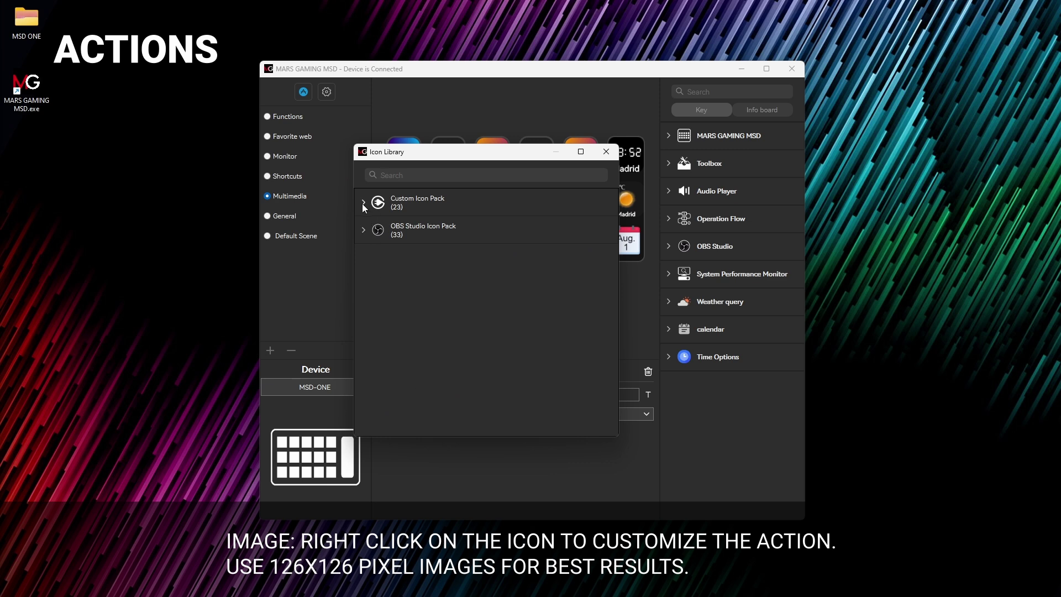
left_click(362, 204)
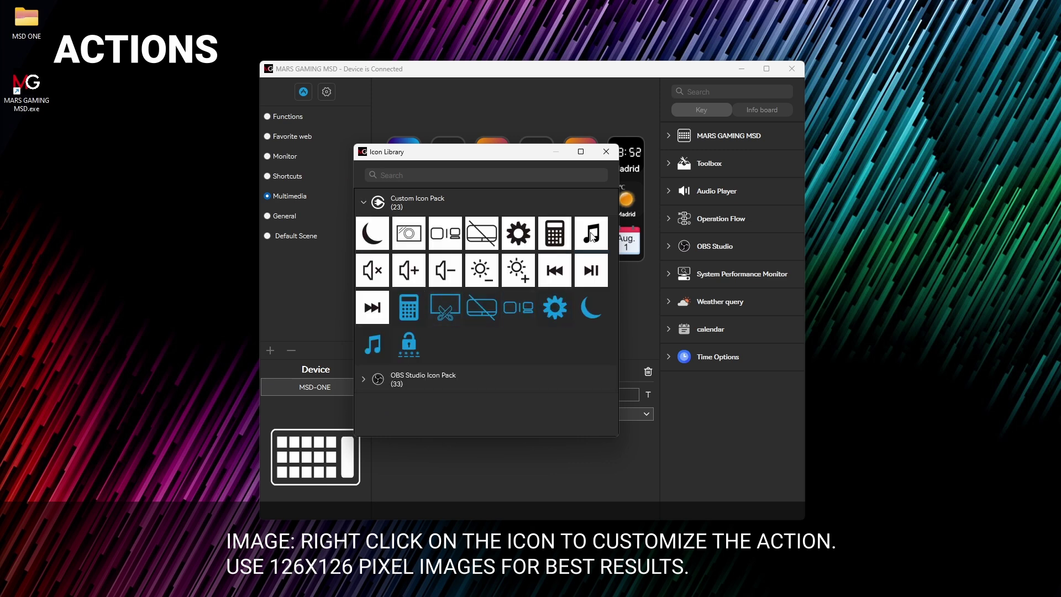
left_click(453, 273)
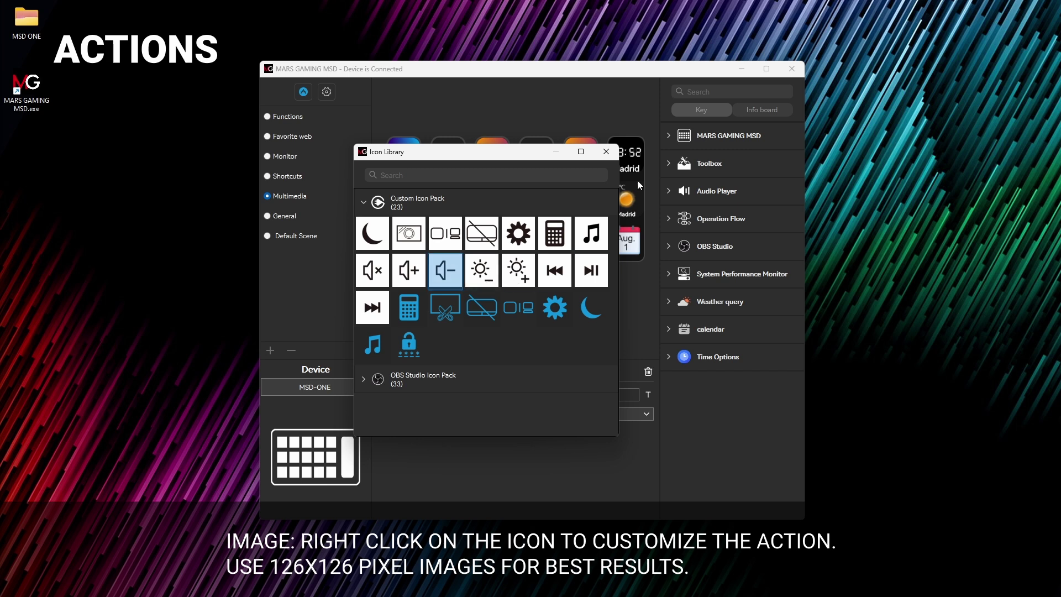
left_click(615, 151)
left_click(572, 282)
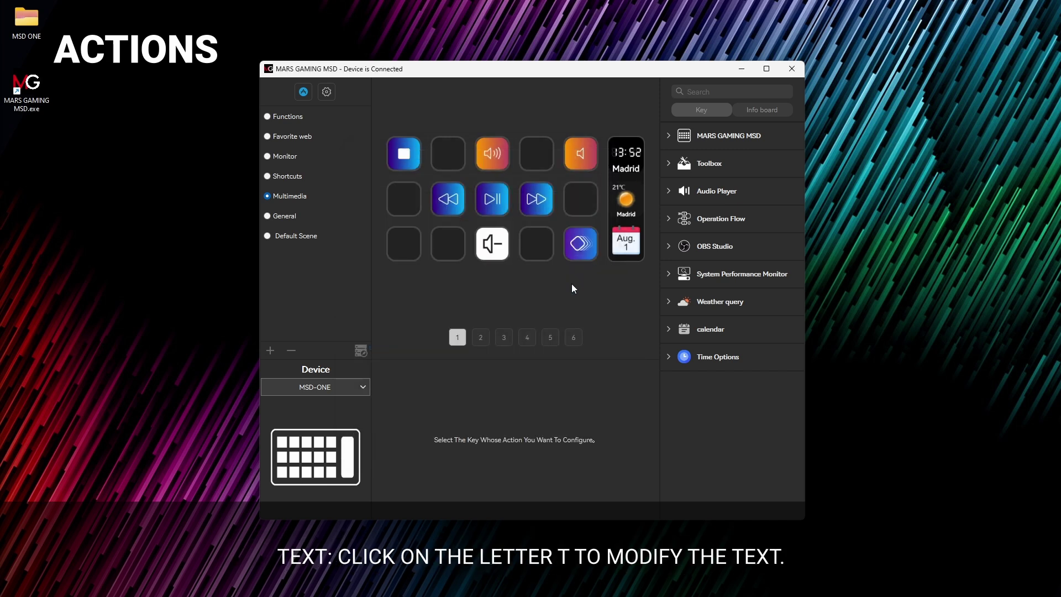
Step: Give the Lower Volume key the title 'volume -'
left_click(504, 244)
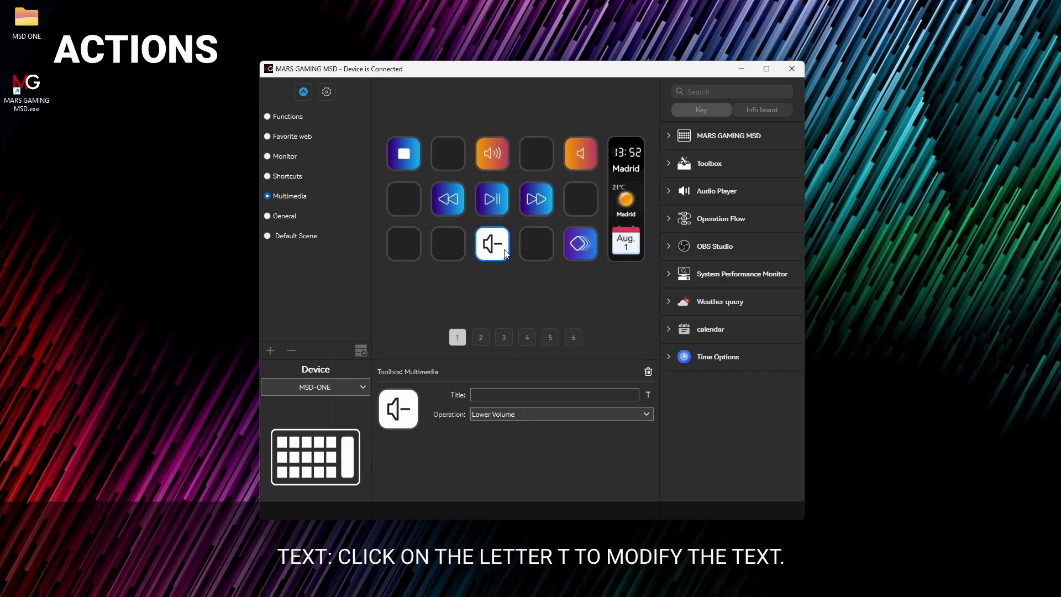
left_click(649, 394)
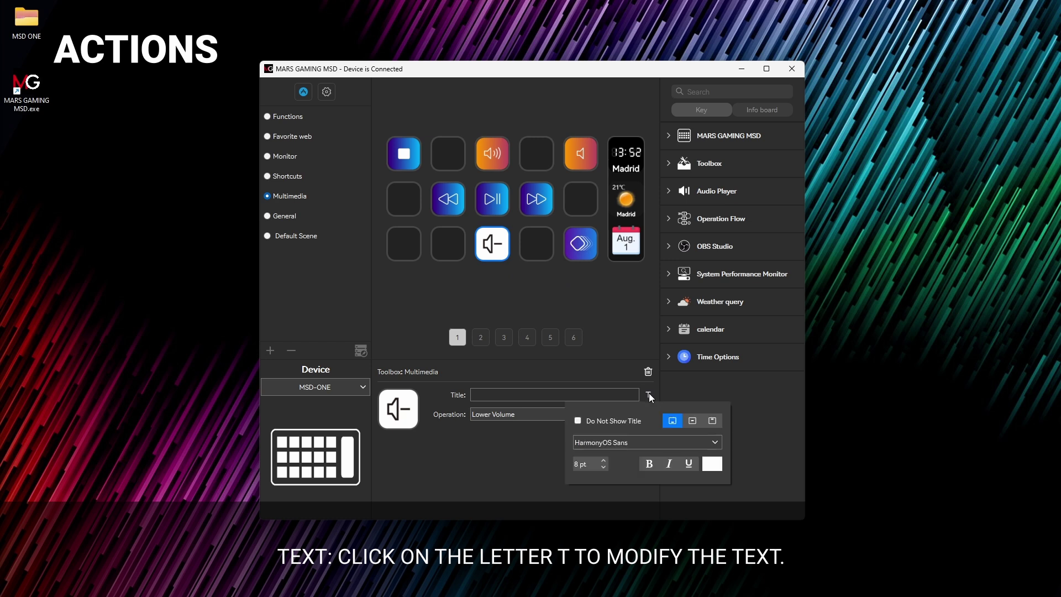
left_click(648, 394)
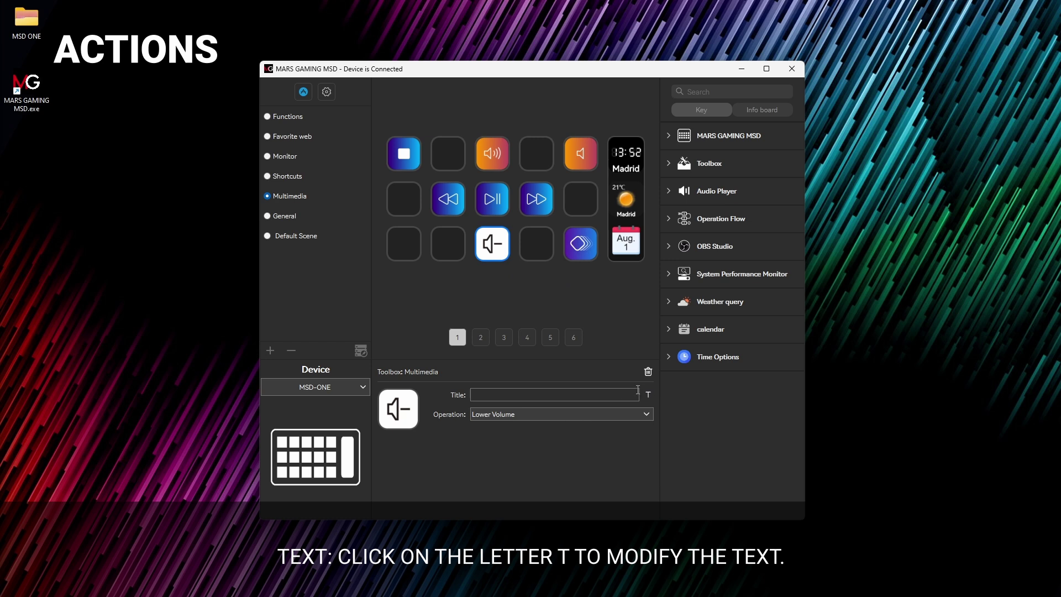
type("volume")
key("Caps_Lock")
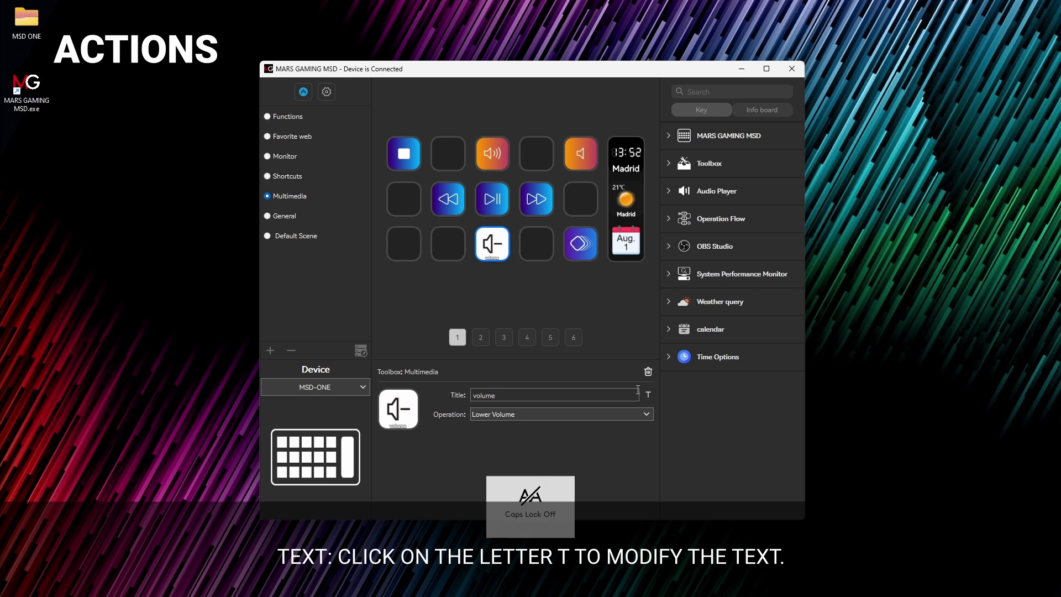
type("-")
Step: Keep the title at the key's bottom and raise its font size to 11 pt
left_click(646, 394)
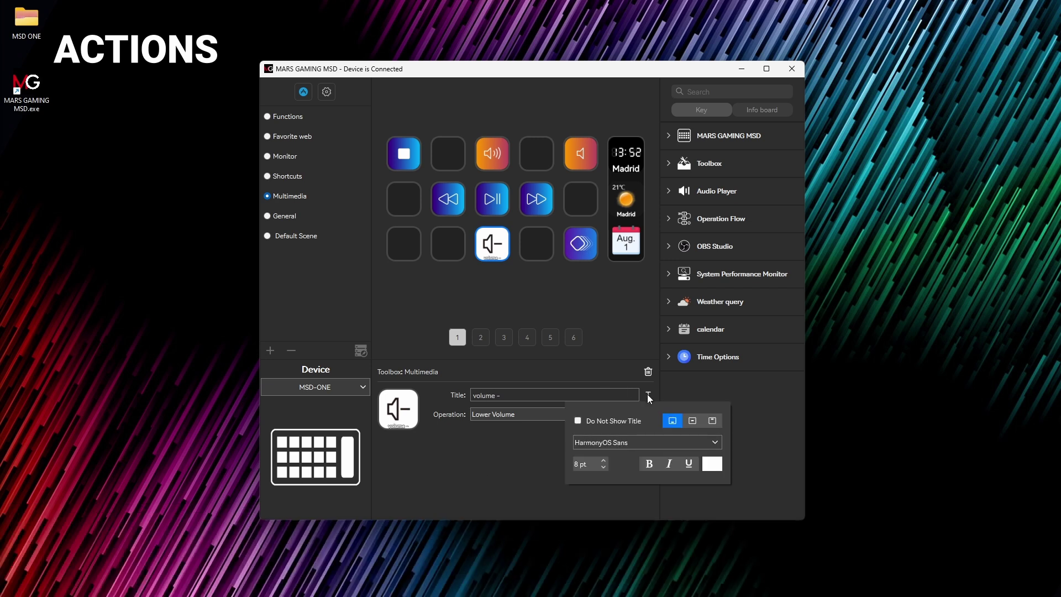
left_click(577, 420)
left_click(578, 420)
left_click(693, 420)
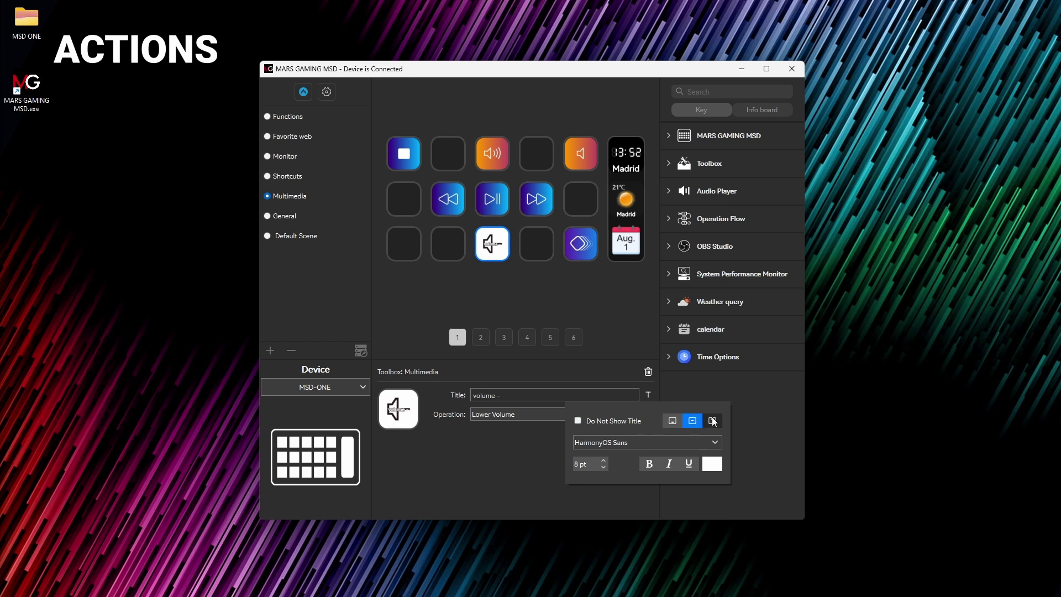
left_click(712, 420)
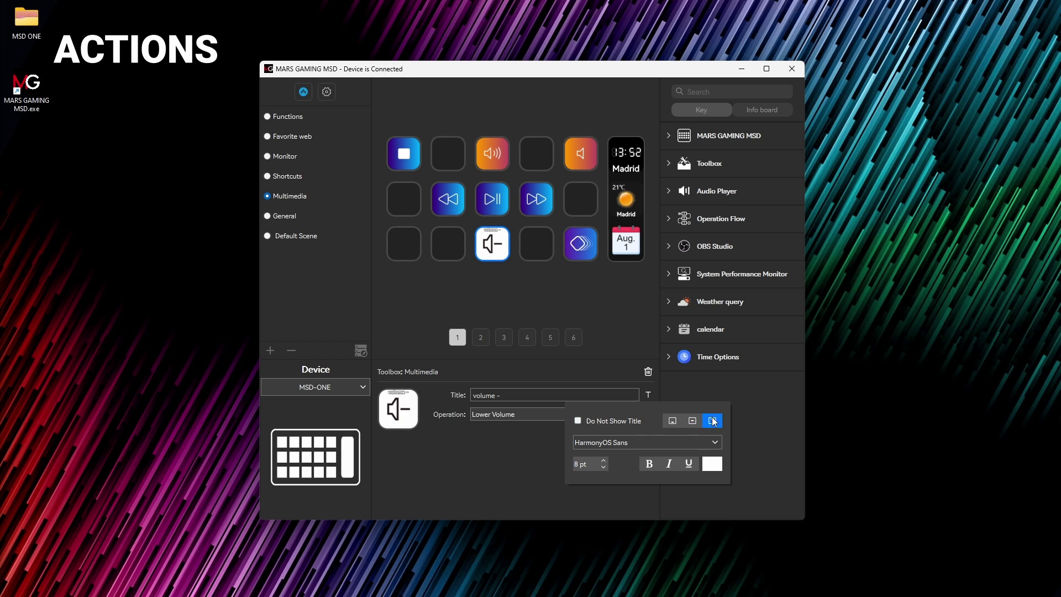
left_click(674, 420)
left_click(603, 459)
left_click(605, 460)
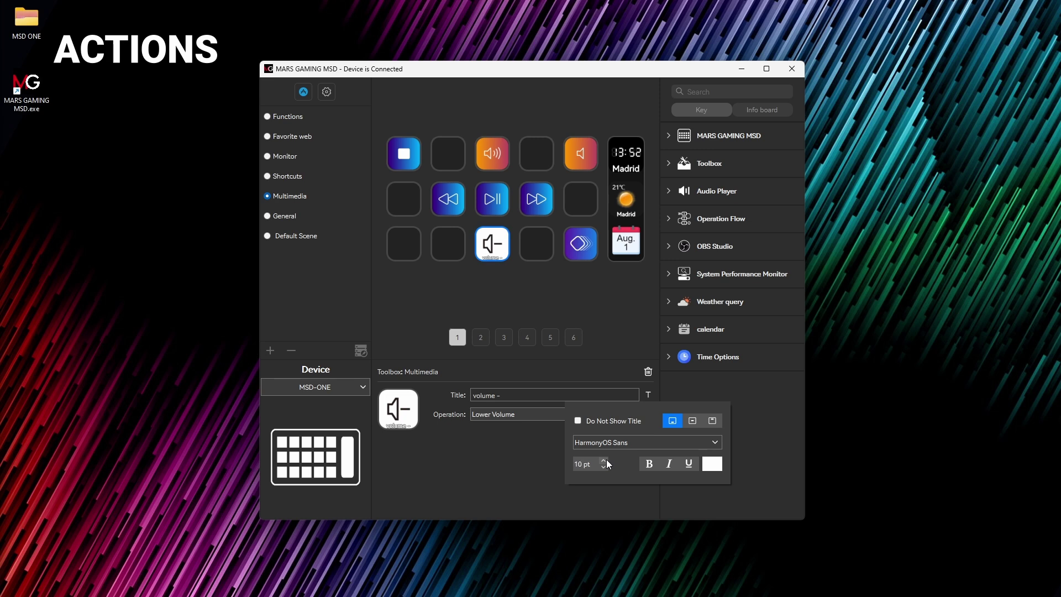
left_click(605, 460)
Step: Set the title font to Alibaba Sans Heavy and its colour to black
left_click(699, 442)
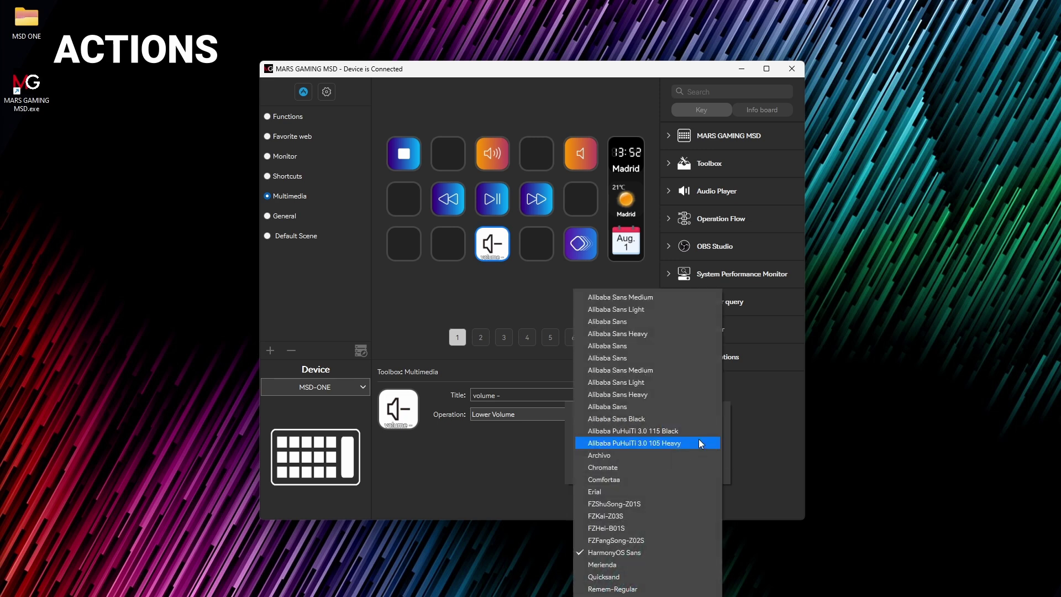
left_click(641, 329)
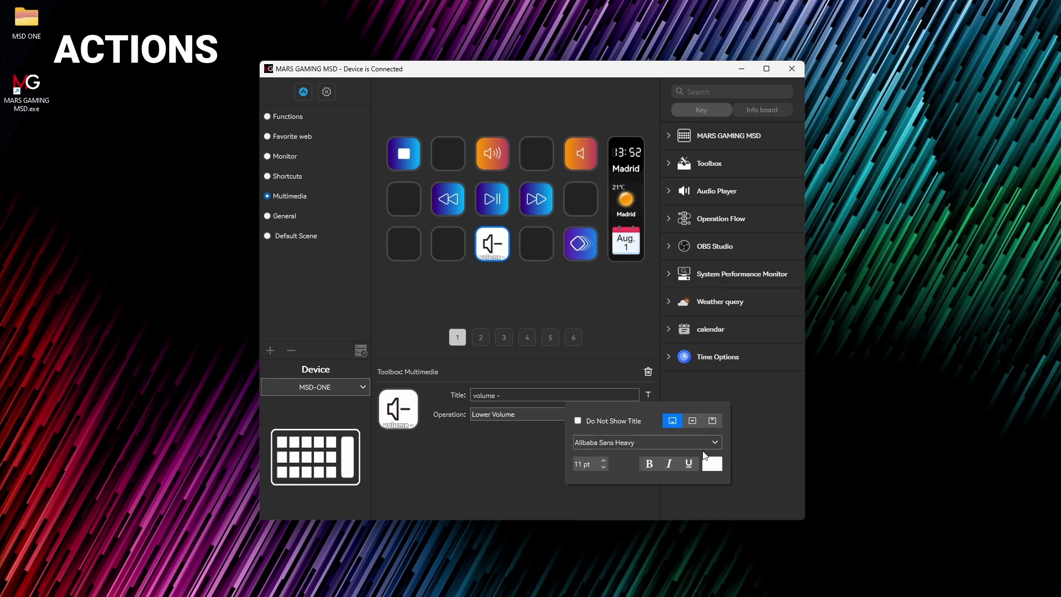
left_click(712, 464)
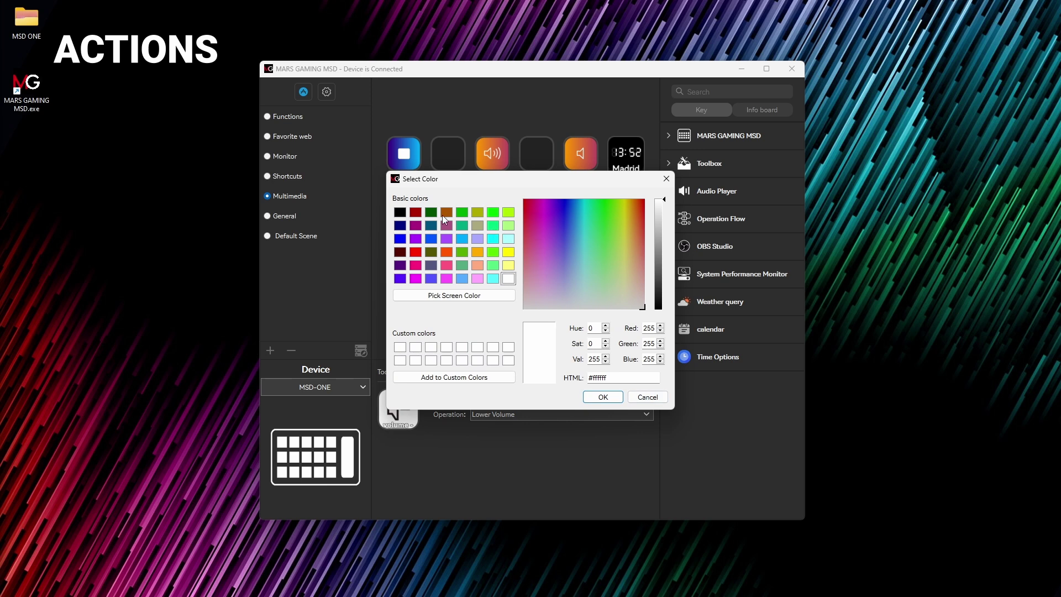
left_click(400, 213)
left_click(603, 398)
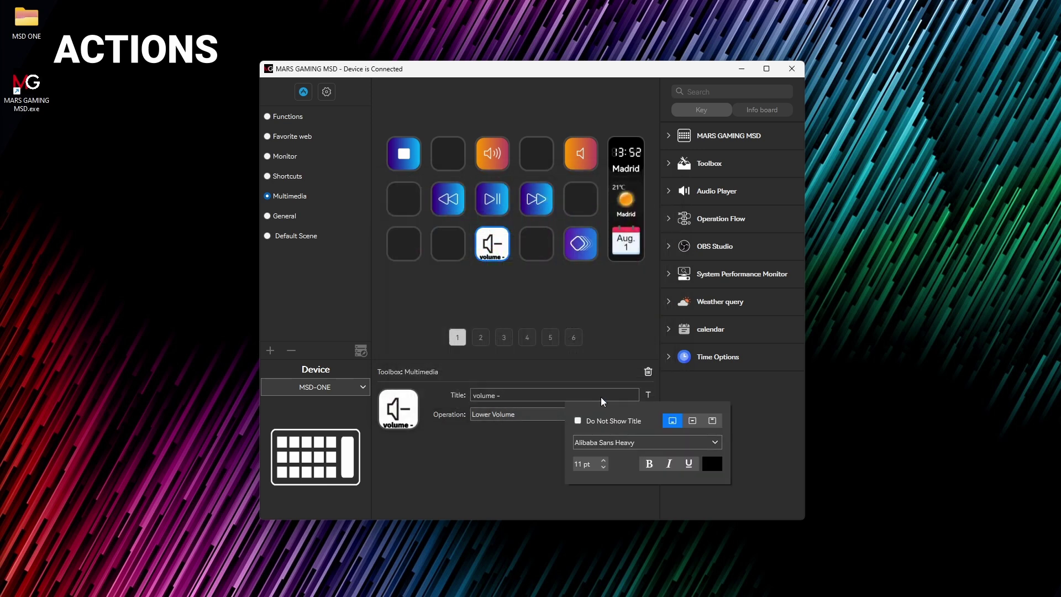
left_click(740, 406)
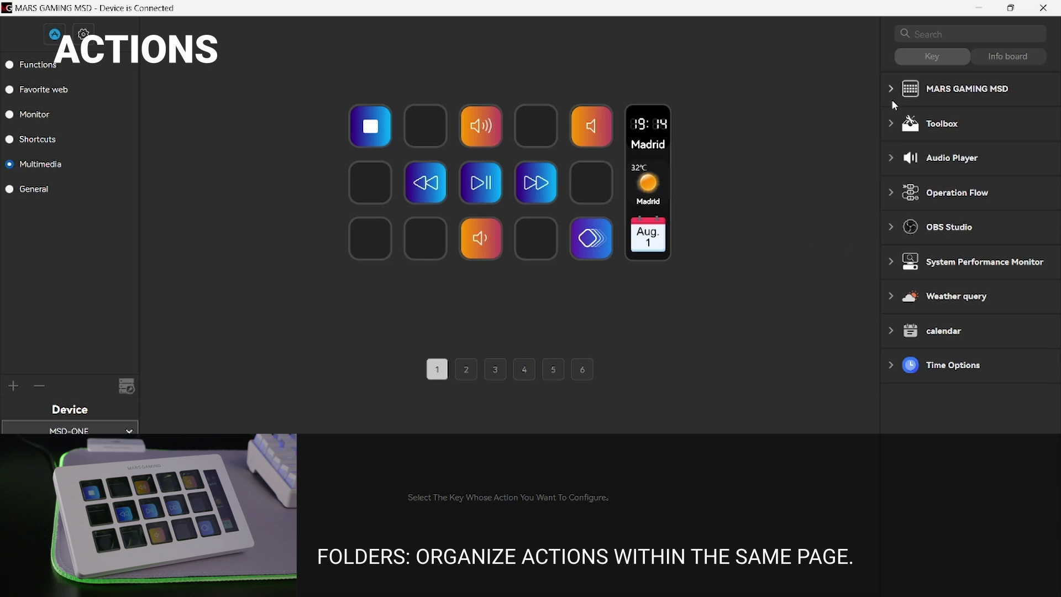
left_click(890, 98)
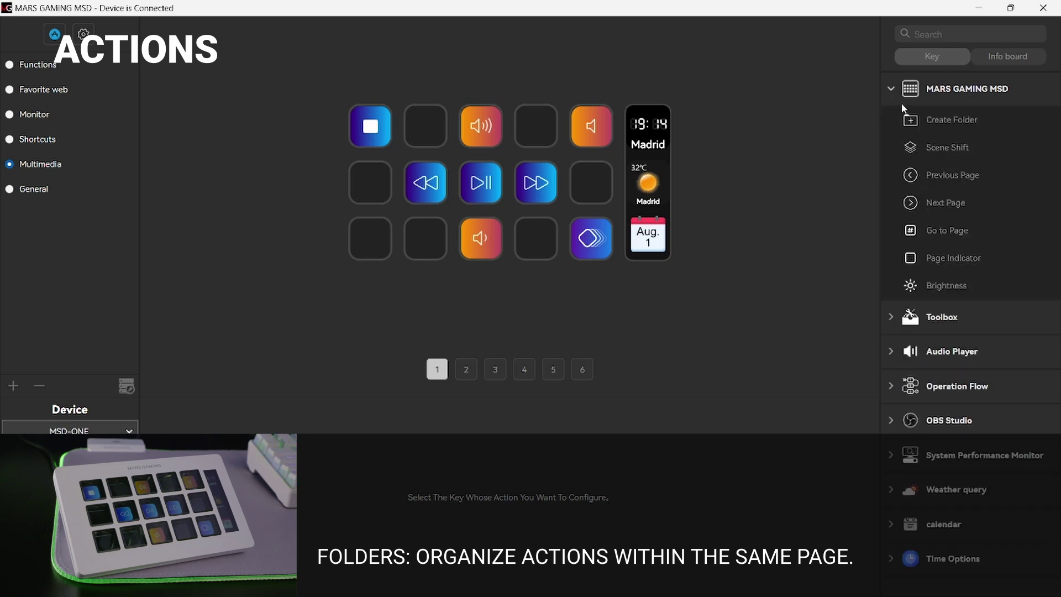
Step: Create a folder on the bottom-left key and open it
left_click_drag(934, 116, 366, 250)
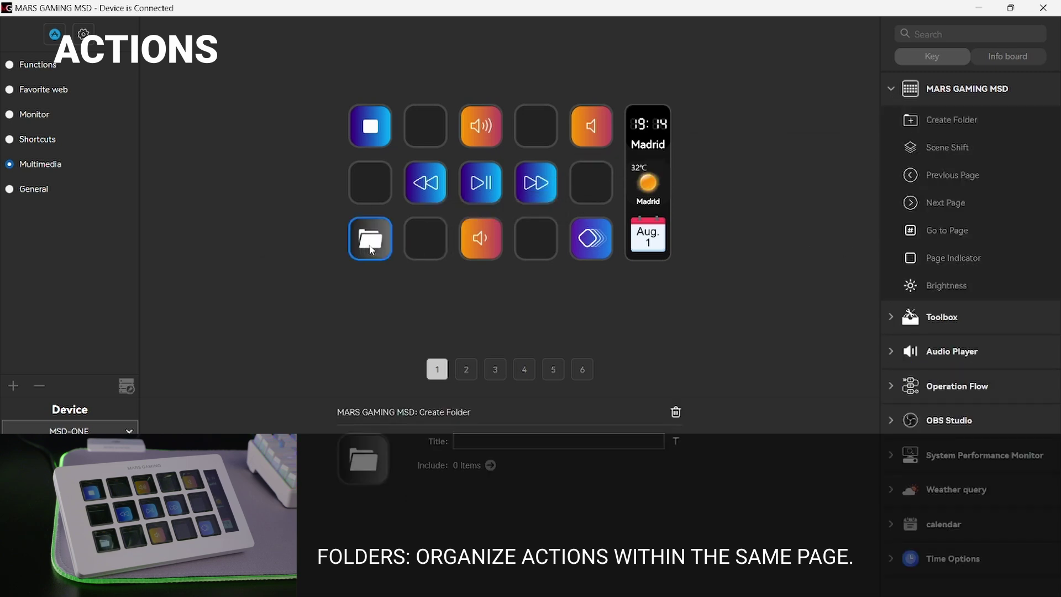
double_click(371, 250)
left_click(423, 135)
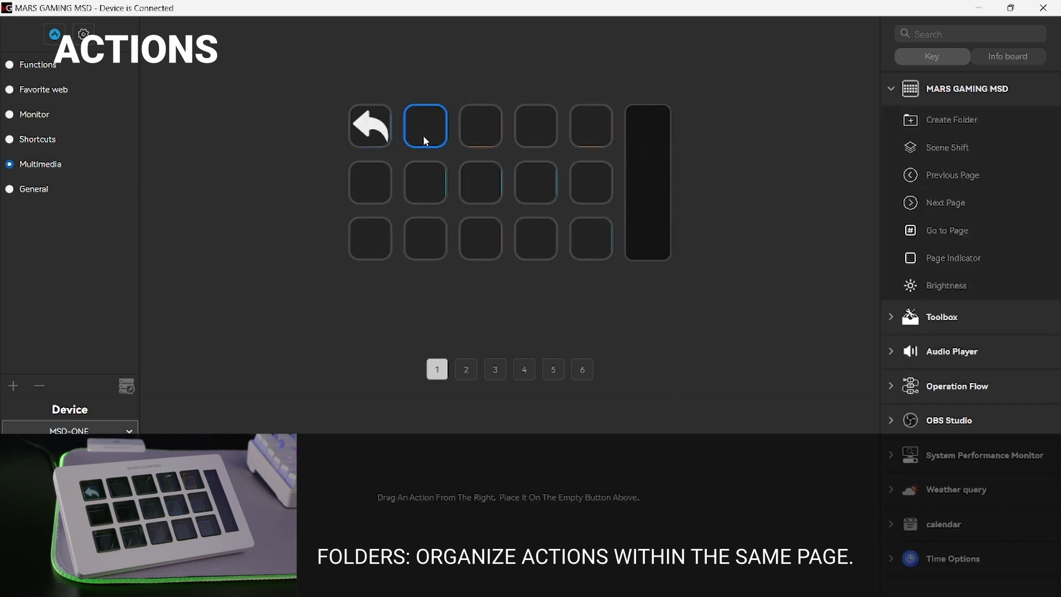
left_click(912, 314)
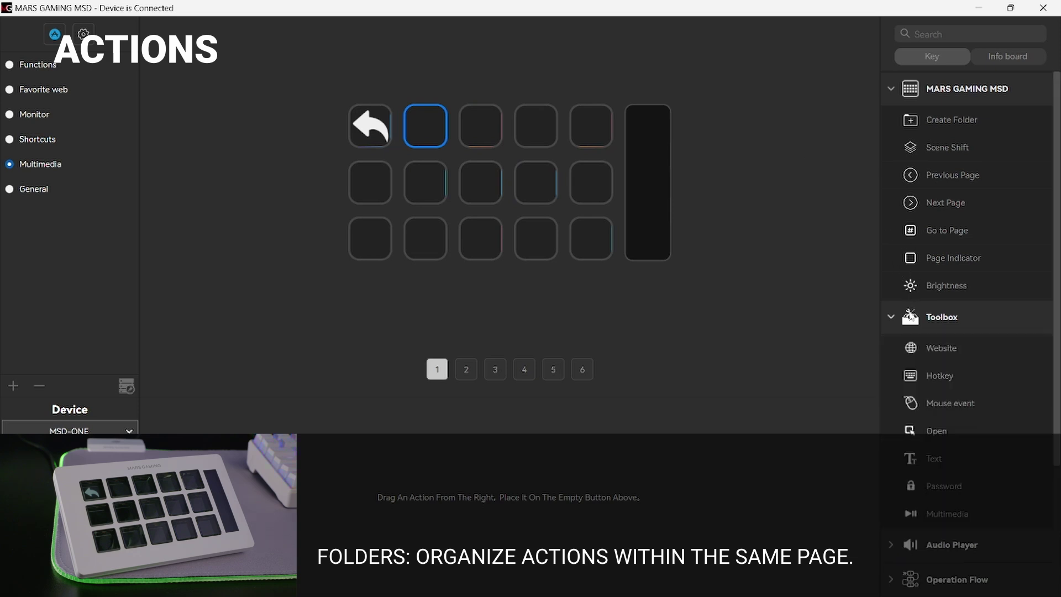
left_click_drag(933, 357, 500, 135)
left_click_drag(893, 351, 530, 130)
left_click(553, 463)
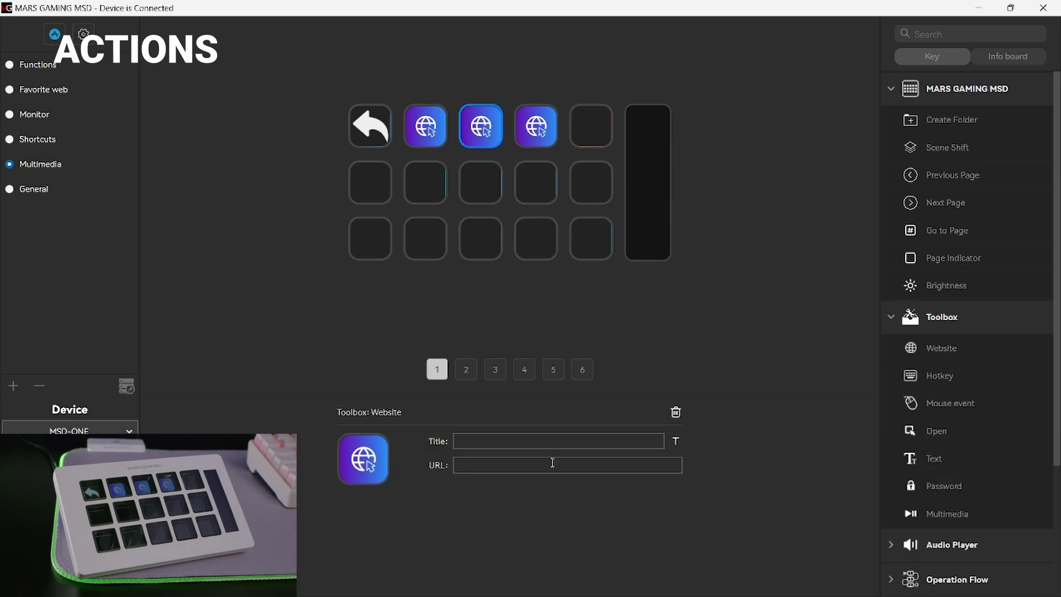
type("WWW.GOOGLE.ES")
left_click(630, 382)
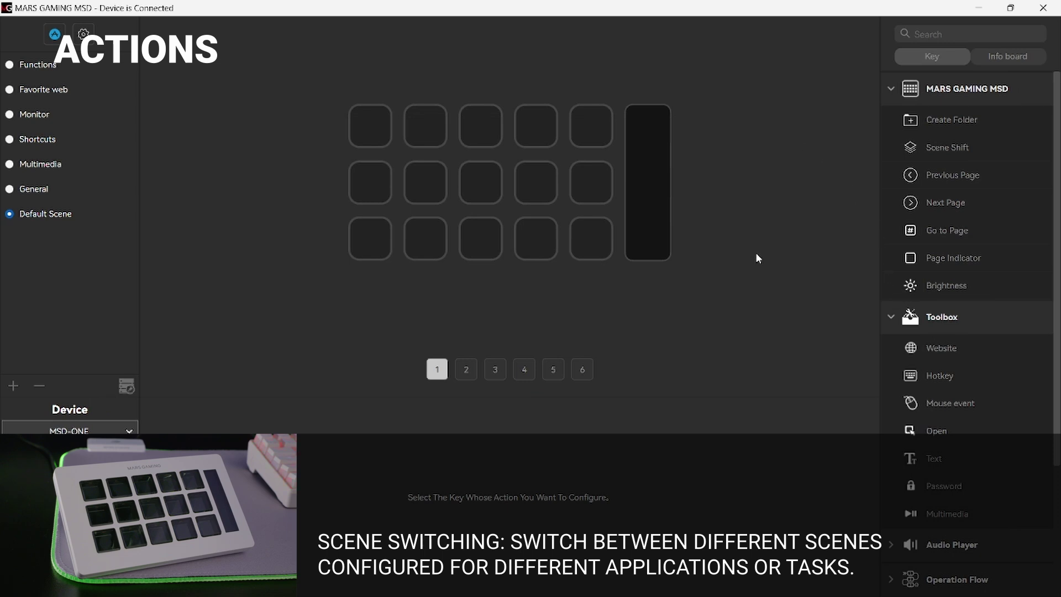
Step: Place a Scene Shift action on a bottom-row key, targeting Next Scene
left_click_drag(918, 161, 610, 252)
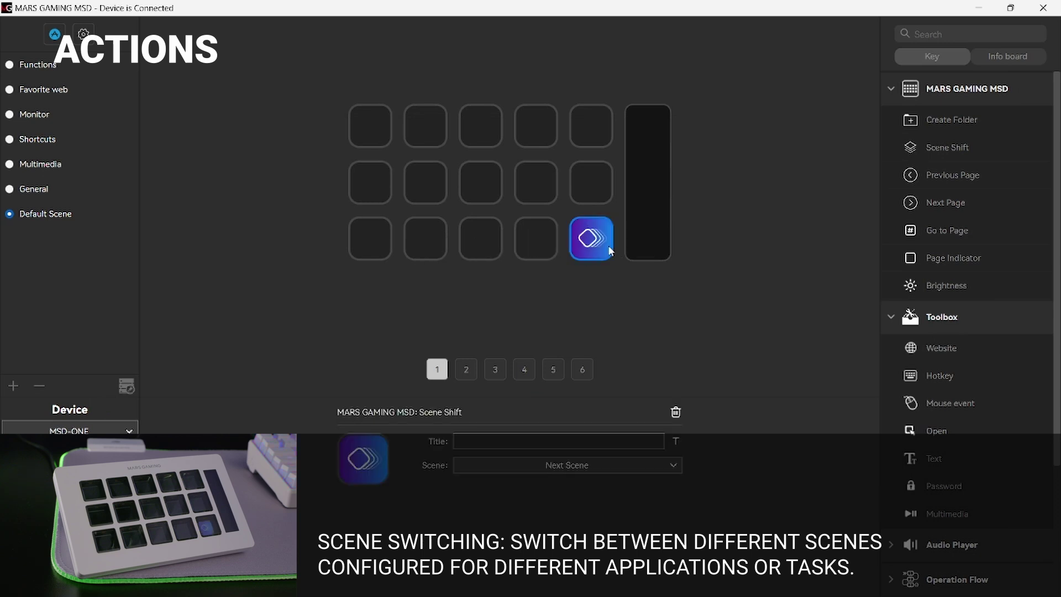
left_click(668, 467)
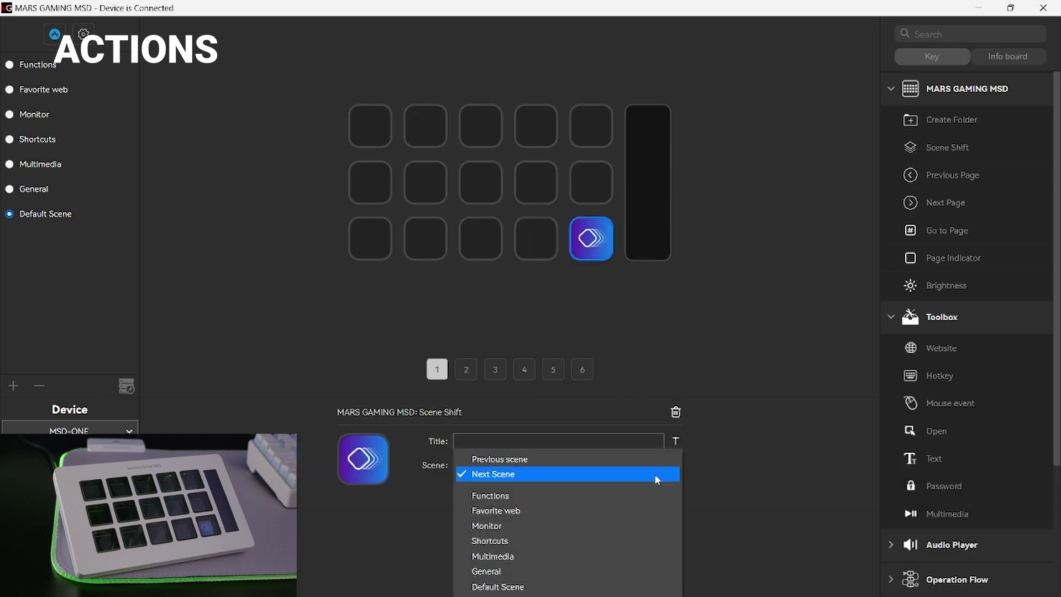
left_click(654, 474)
left_click(722, 366)
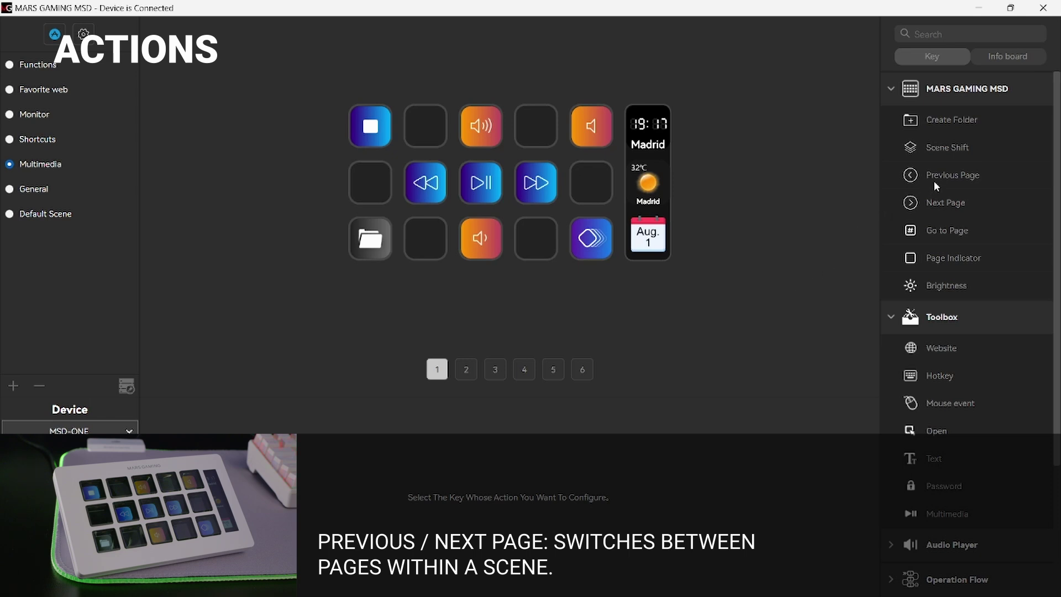
Step: On page 2, put Previous Page on key 2, Next Page on key 4, Go to Page on key 3
left_click_drag(933, 180, 422, 132)
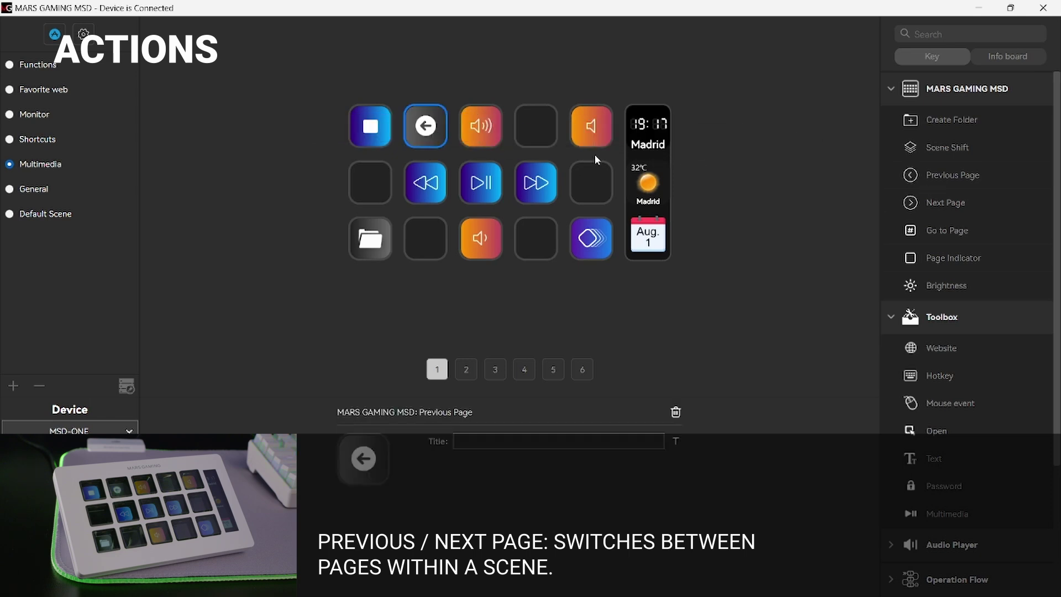
left_click_drag(922, 200, 526, 135)
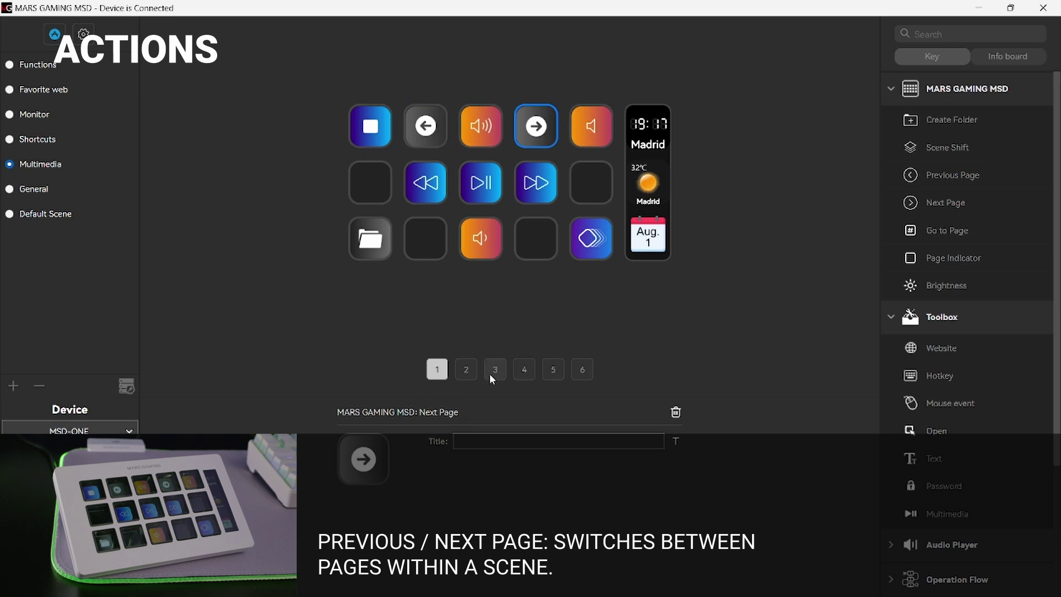
left_click(467, 370)
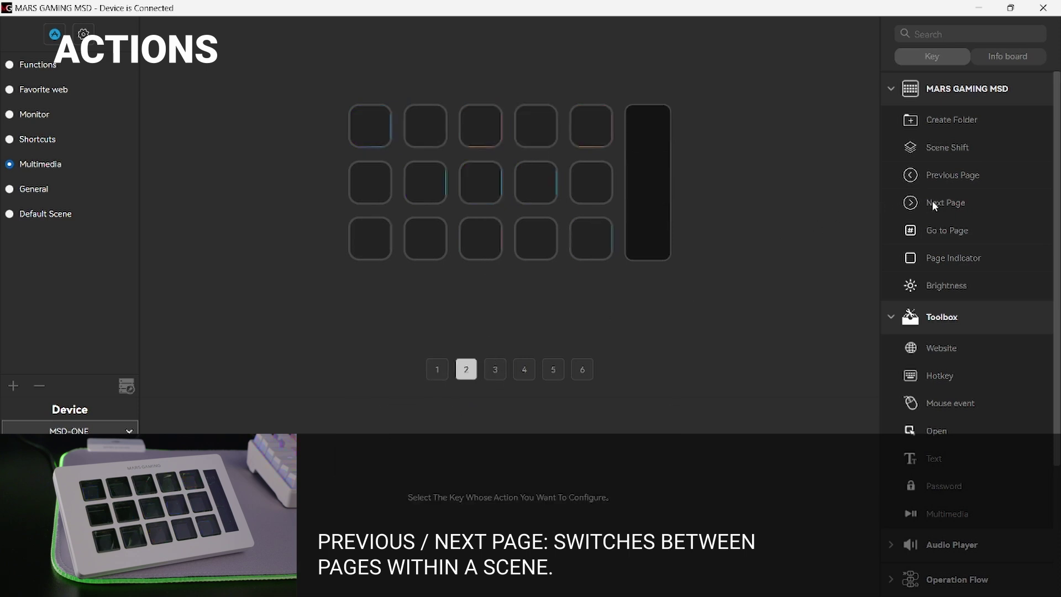
left_click_drag(931, 182, 441, 126)
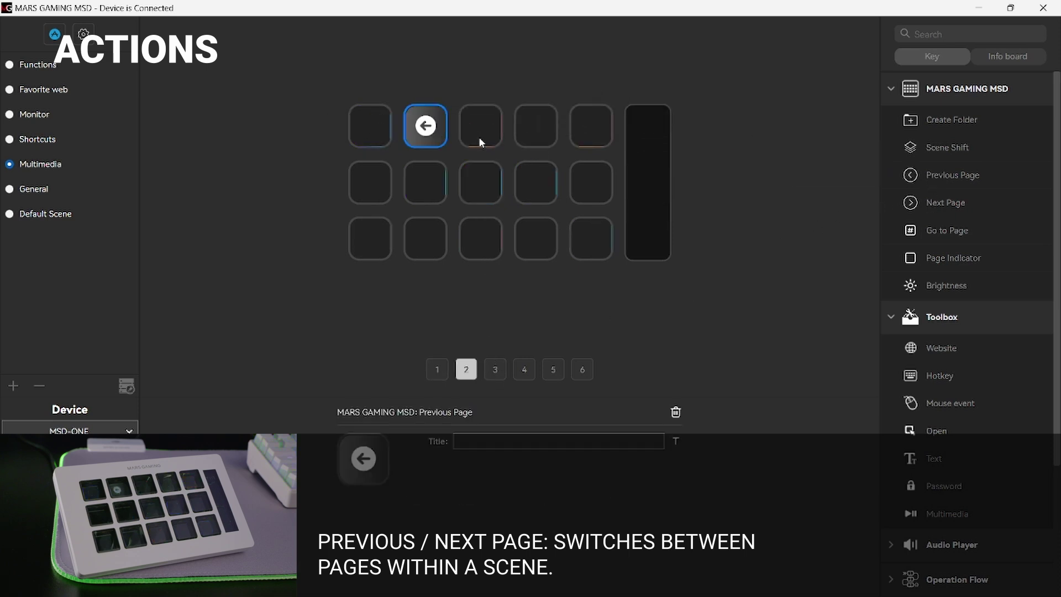
left_click_drag(940, 212, 535, 126)
left_click(620, 269)
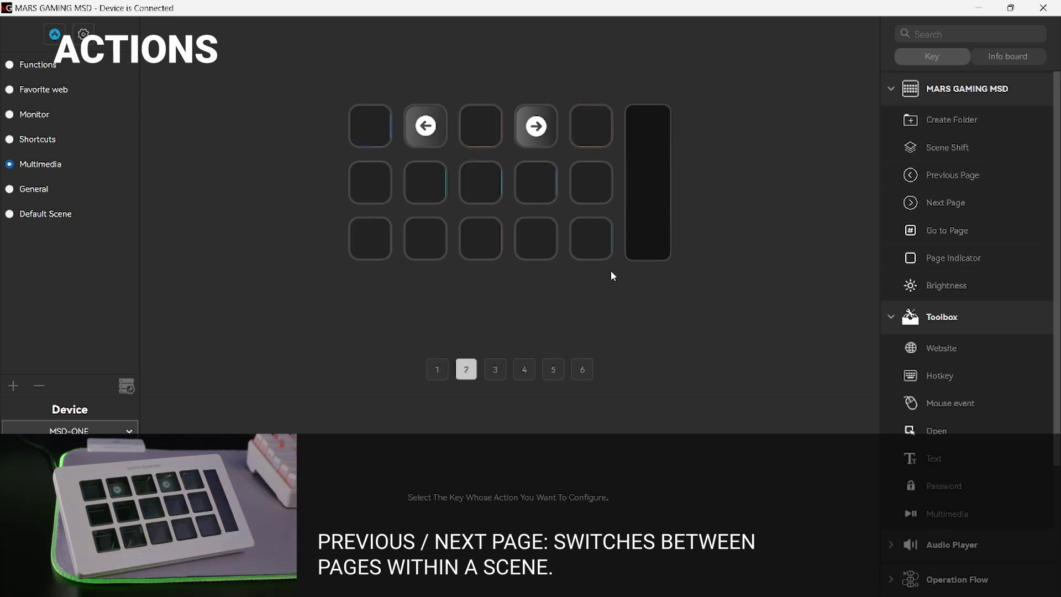
left_click_drag(931, 233, 479, 138)
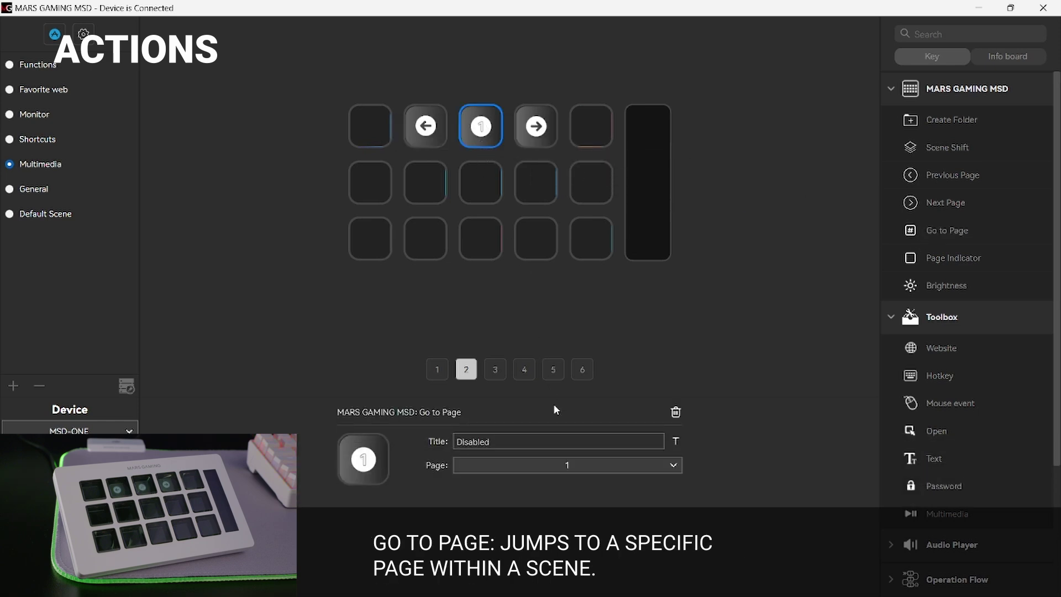
Step: Aim page 2's Go to Page at page 1; replace page 1's third key with Go to Page targeting page 2
left_click(573, 465)
left_click(564, 478)
left_click(445, 372)
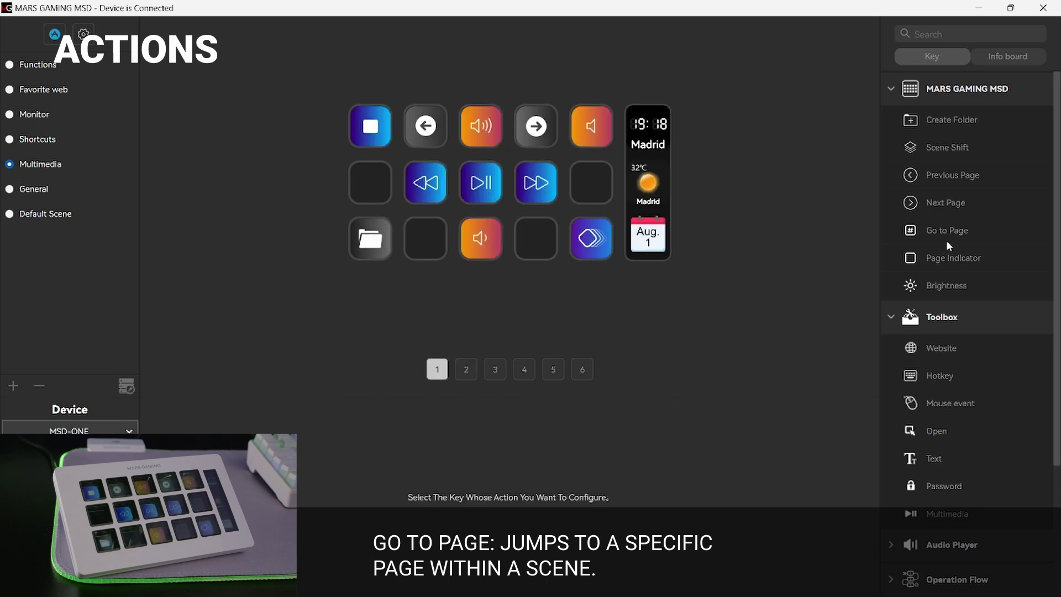
left_click_drag(946, 231, 478, 132)
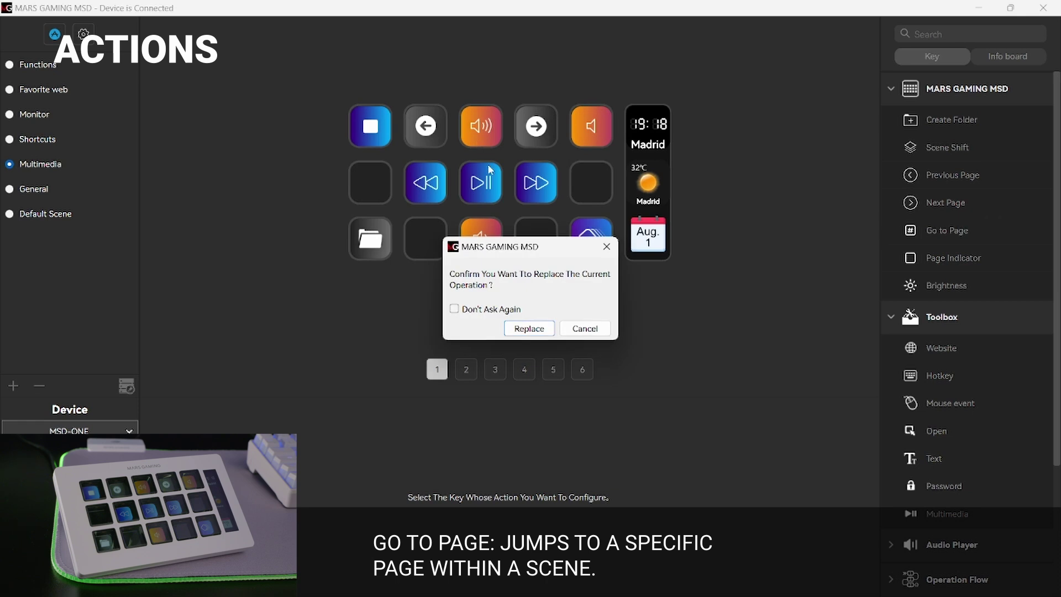
left_click(528, 328)
left_click(528, 463)
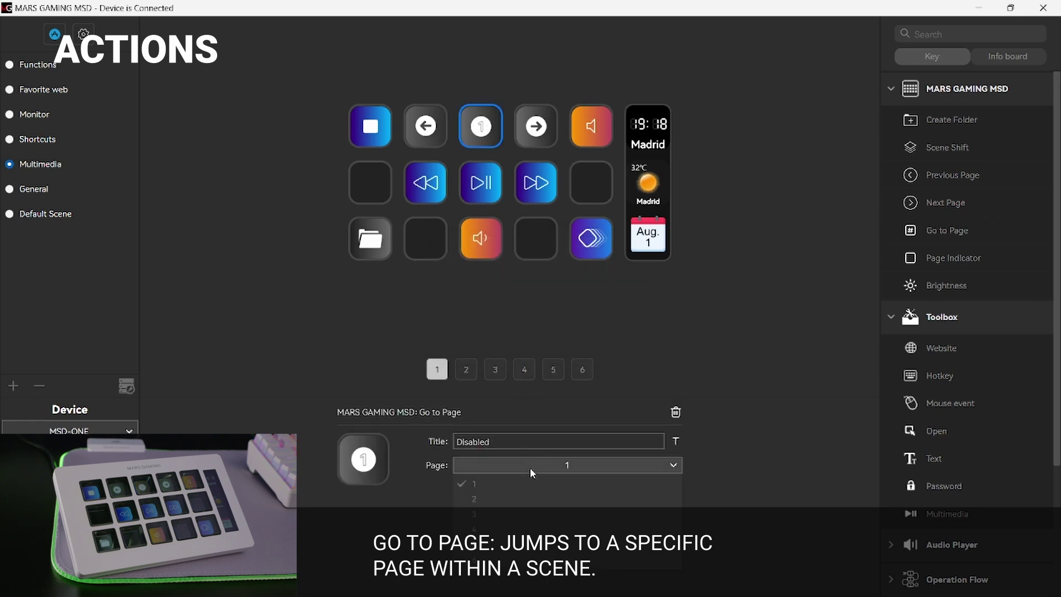
left_click(516, 494)
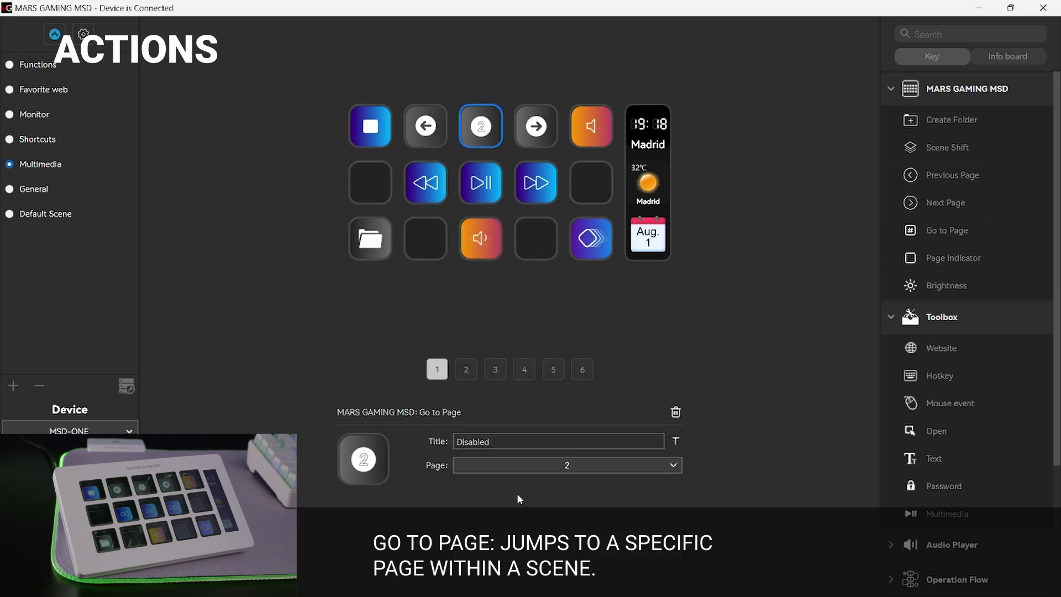
left_click(625, 304)
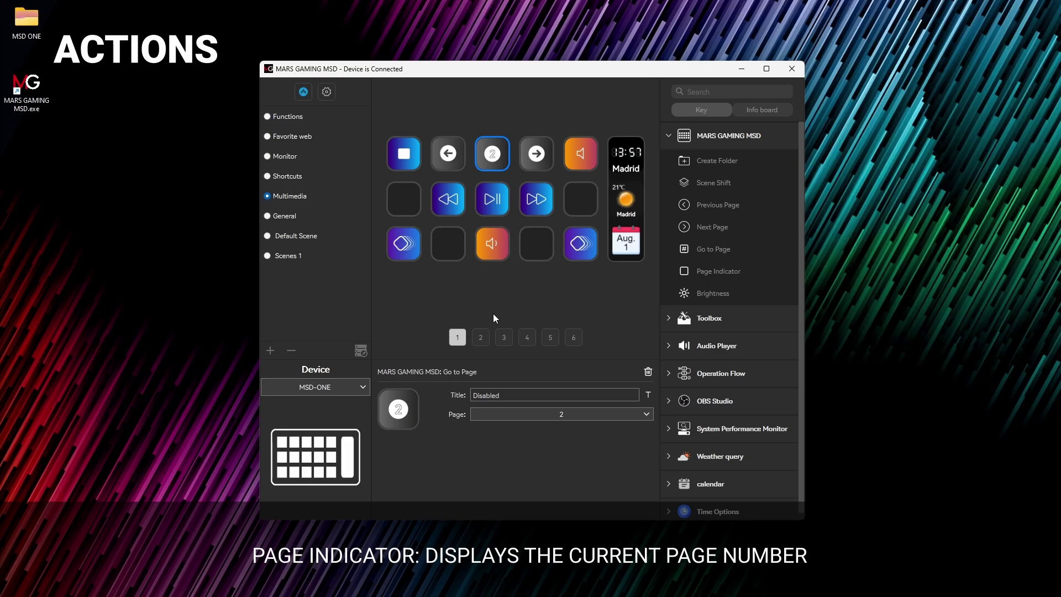
Step: Add a Page Indicator to page 2's fifth key, and Previous Page, Next Page, Page Indicator to page 3
left_click(480, 337)
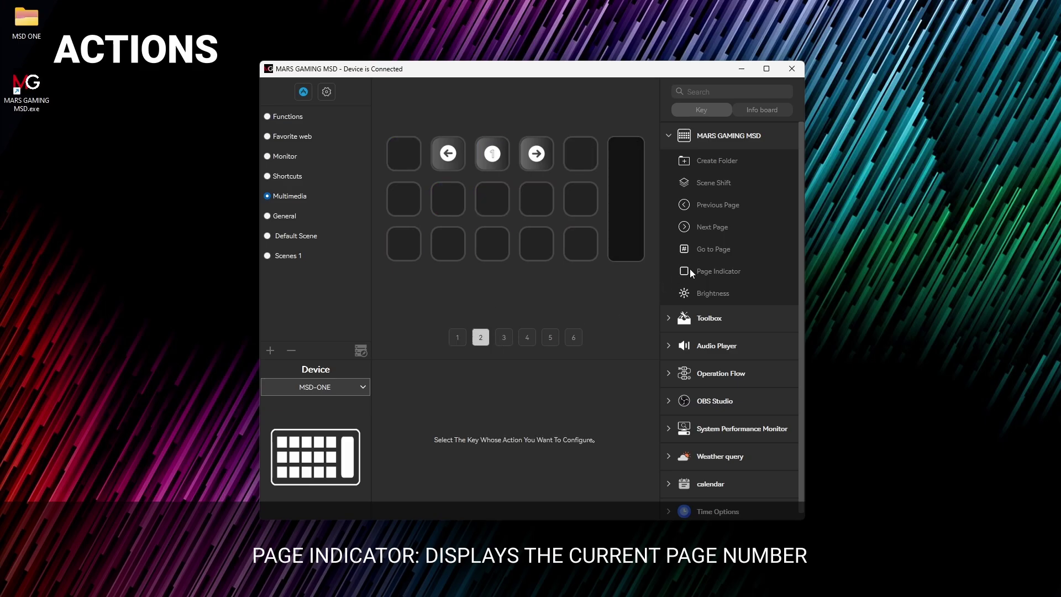
left_click_drag(706, 266, 584, 154)
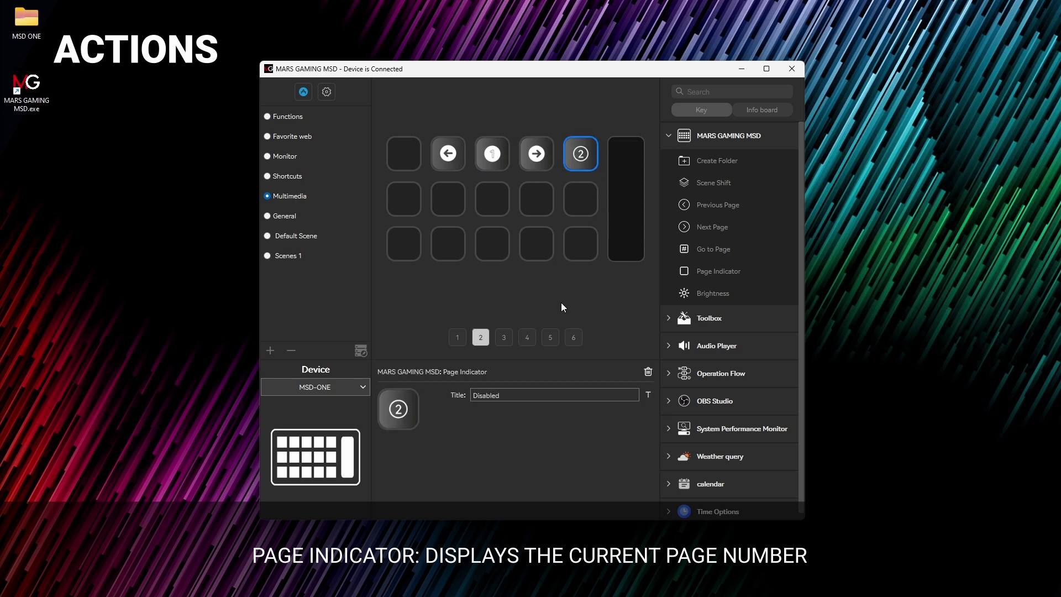
left_click(503, 340)
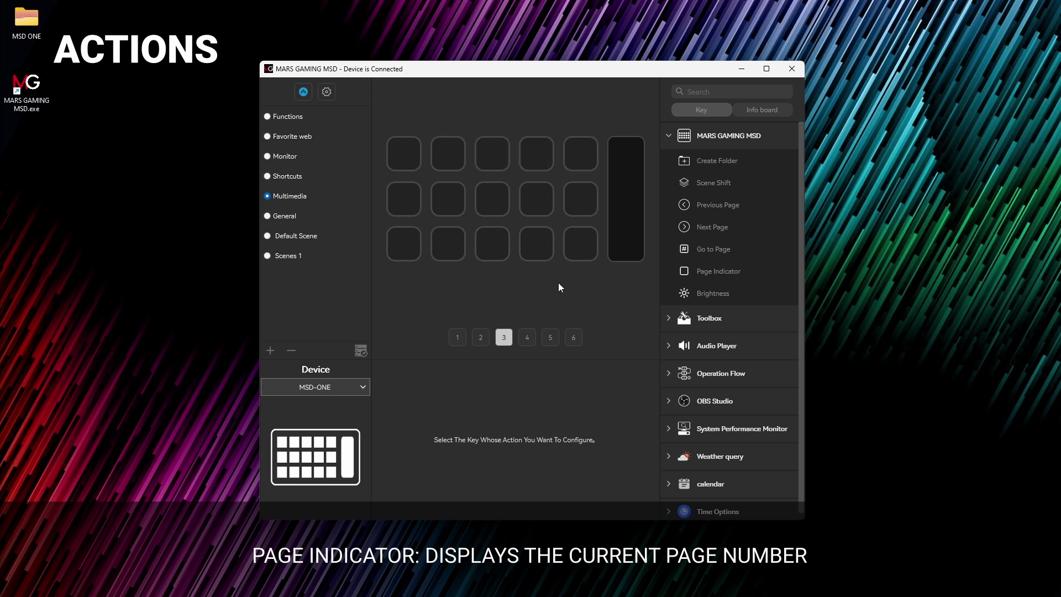
left_click_drag(694, 206, 448, 153)
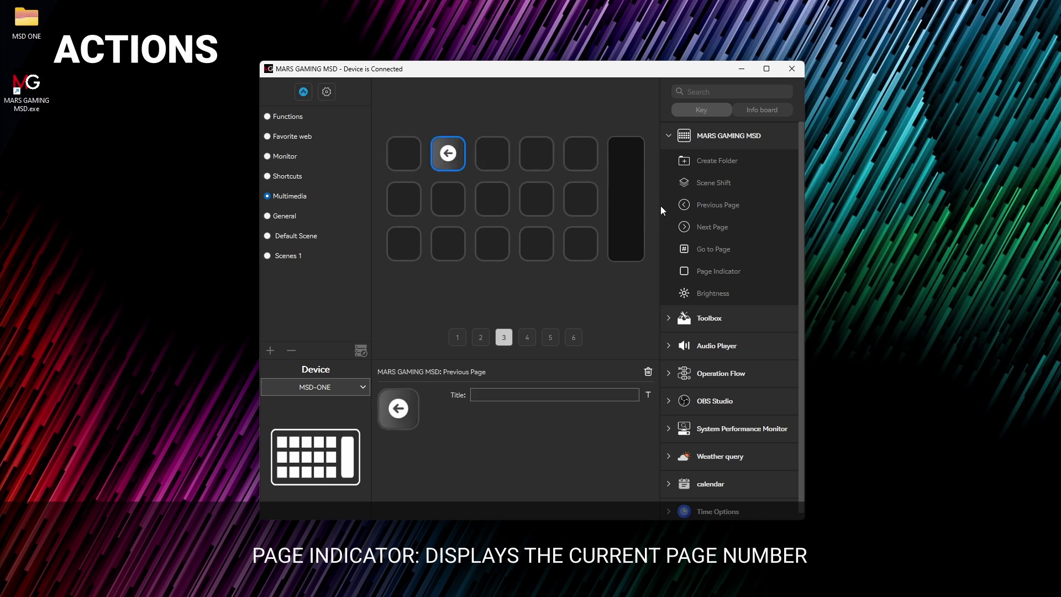
left_click_drag(699, 227, 549, 151)
left_click_drag(718, 270, 582, 153)
left_click(605, 292)
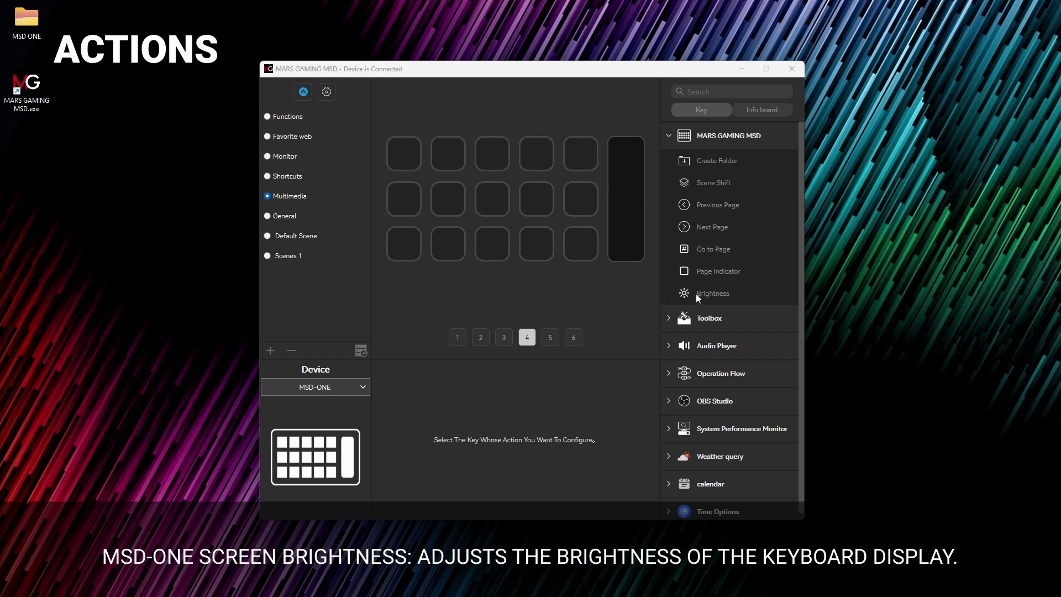
Step: Add Brightness to page 4's keys 1 and 2, setting key 1 to Darken and key 2 to Brighten
left_click_drag(695, 293, 445, 152)
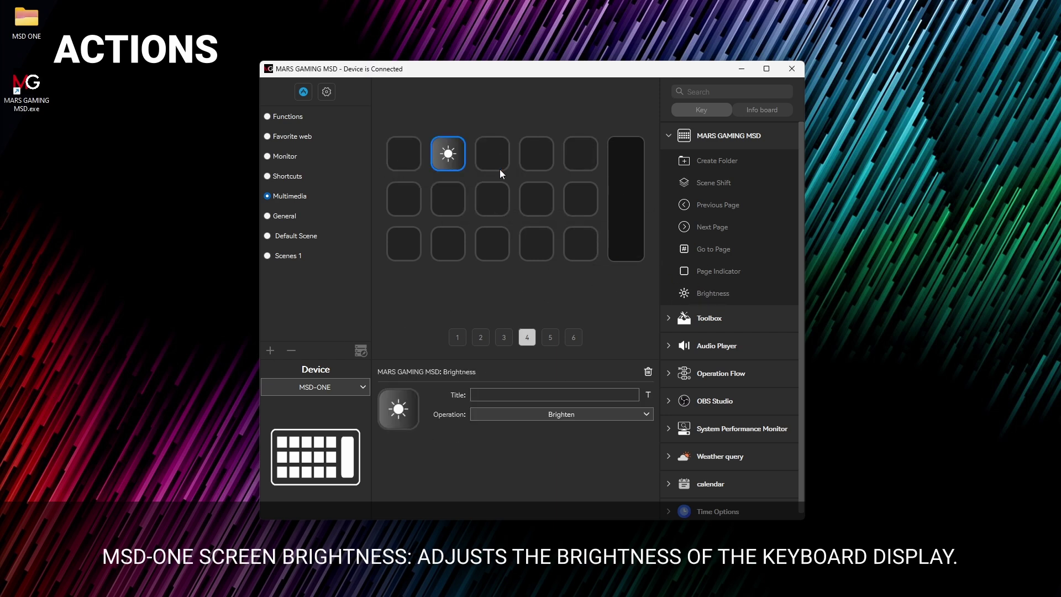
left_click_drag(713, 292, 399, 155)
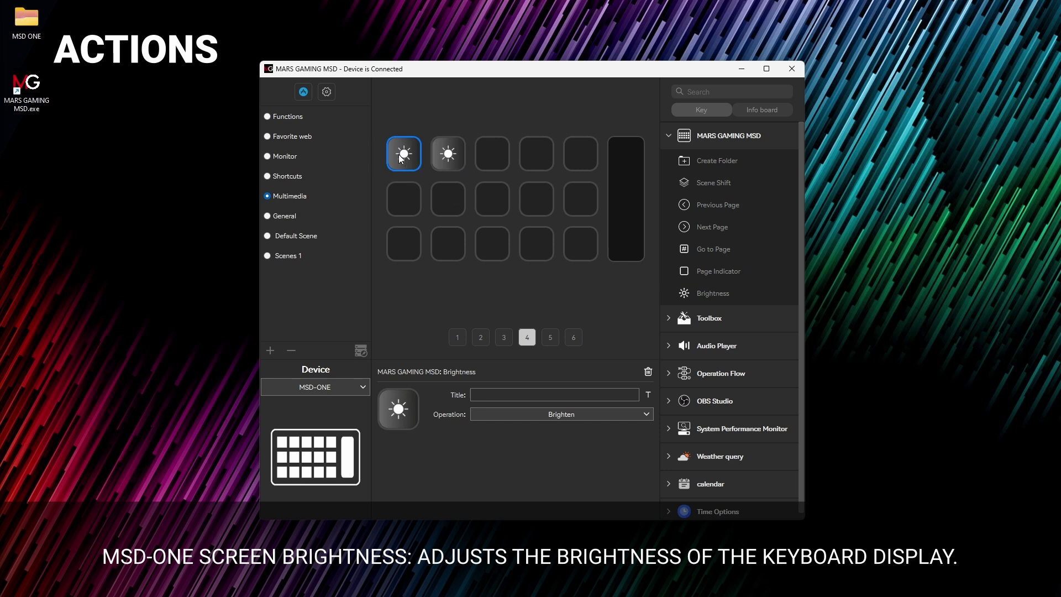
left_click(501, 414)
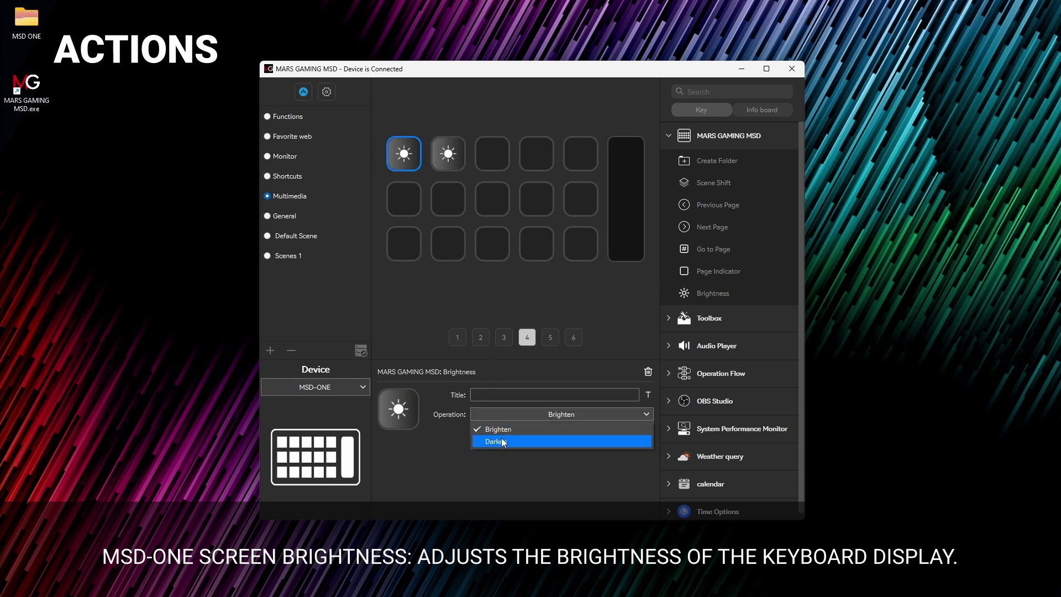
left_click(504, 442)
left_click(440, 268)
left_click(452, 160)
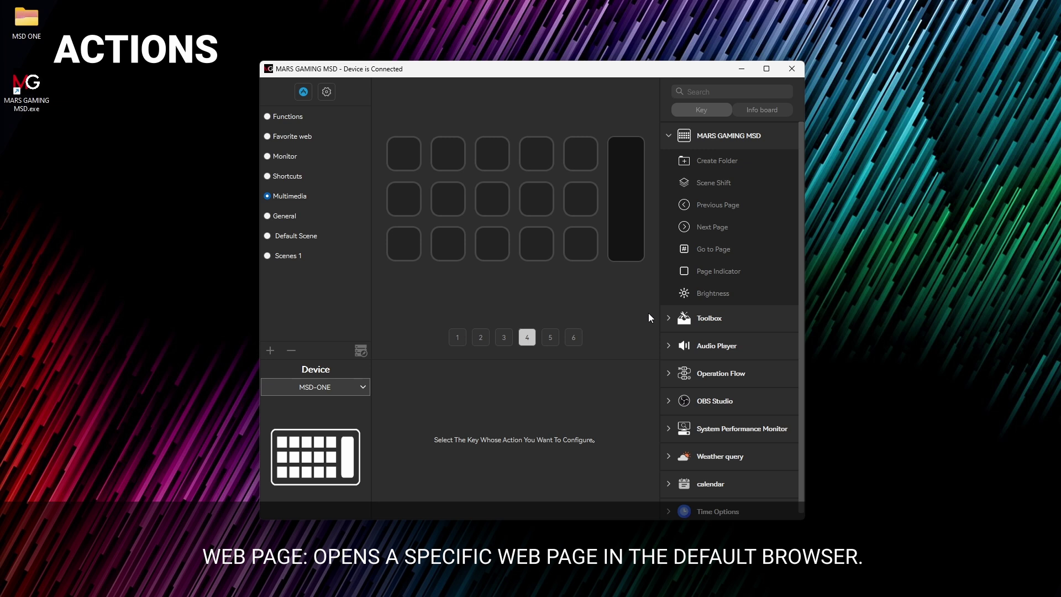
left_click(666, 319)
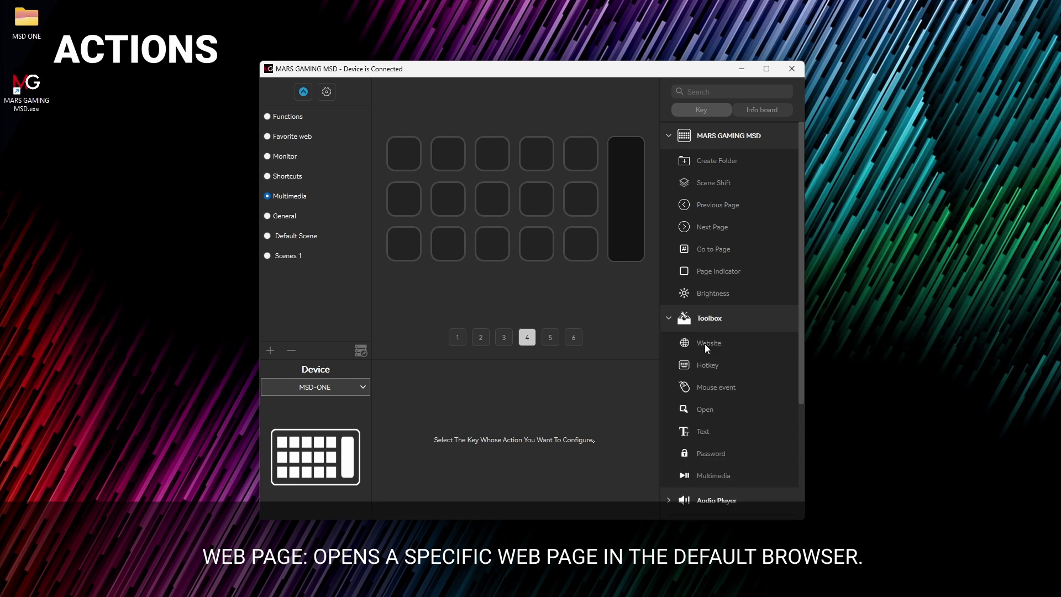
left_click_drag(705, 343, 397, 158)
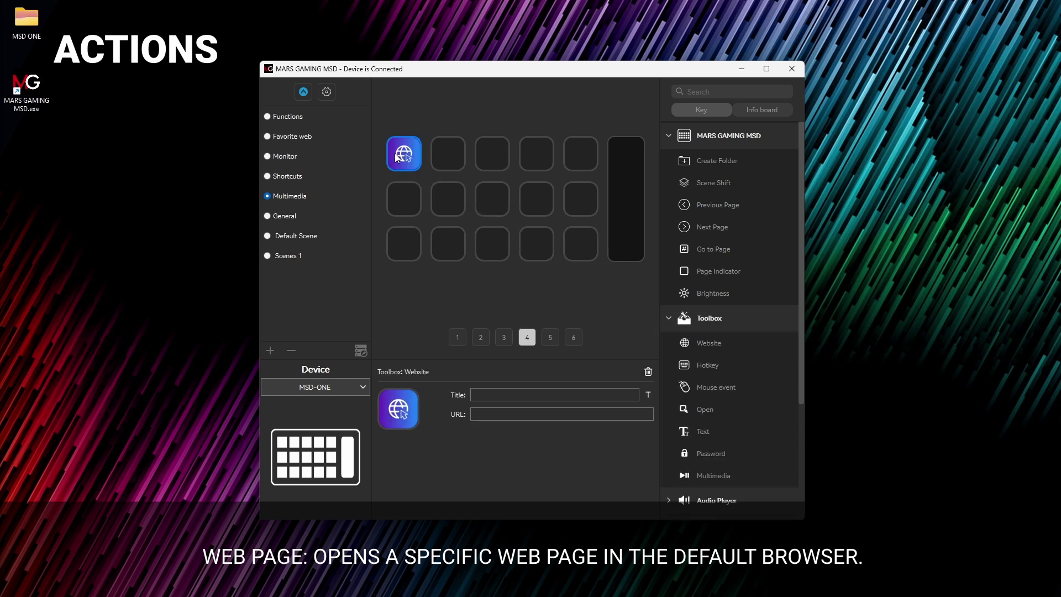
type("WEBSITE")
left_click(533, 412)
type("WWW.MARSGAMING.EU")
left_click(618, 350)
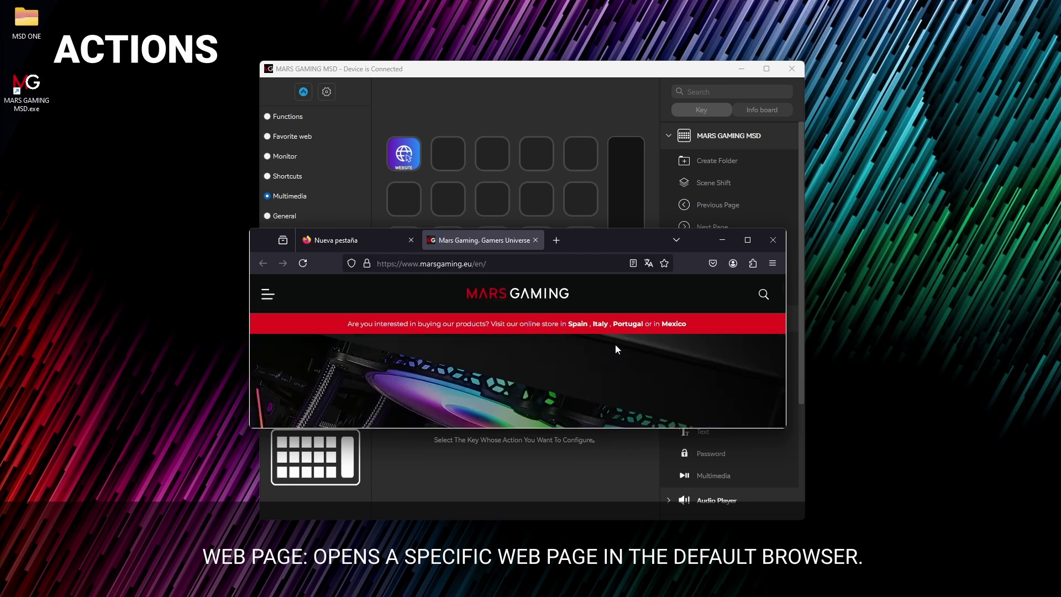
left_click(715, 250)
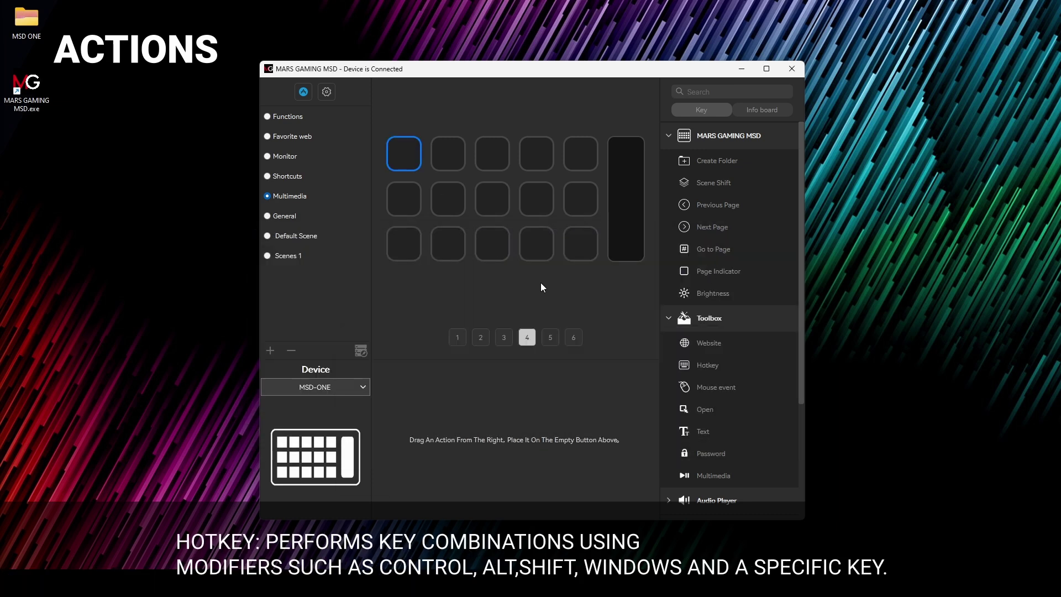
Step: Put a Hotkey action titled WINDOWS DESKTOP on key 1, recorded as Win+D
left_click_drag(707, 366, 406, 158)
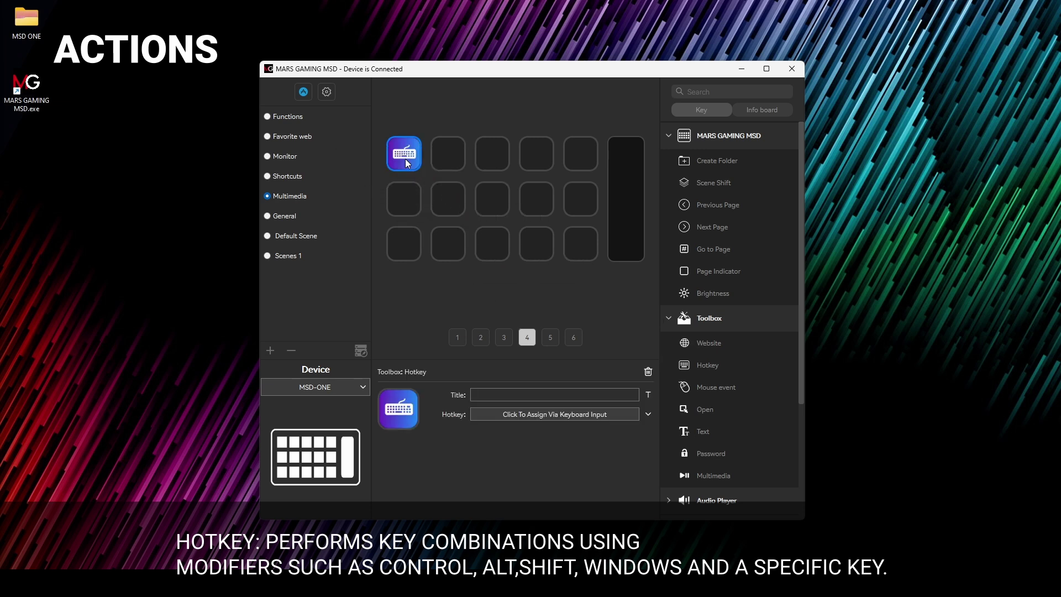
left_click(496, 393)
type("WINDOWS DESKTOP")
left_click(514, 409)
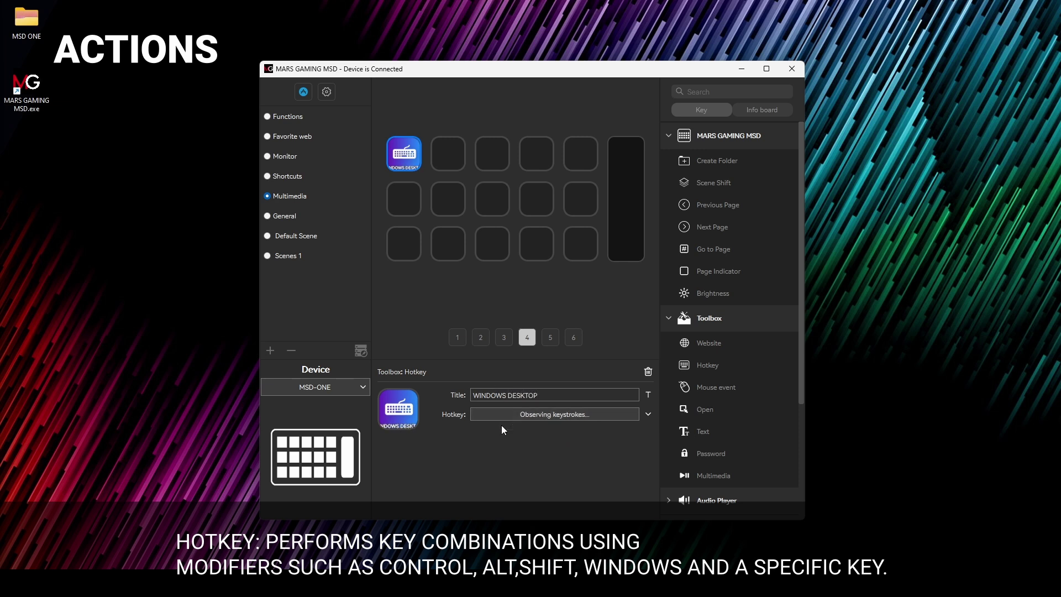
key("super")
Step: Test the Win+D shortcut by toggling the desktop, then delete the hotkey action
key("super+d")
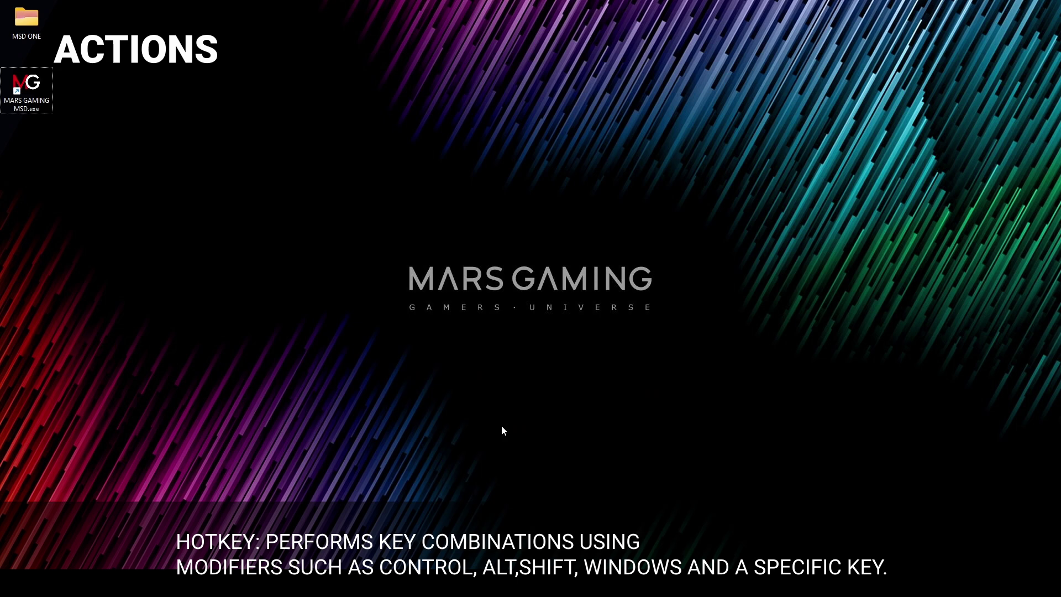
key("super+d")
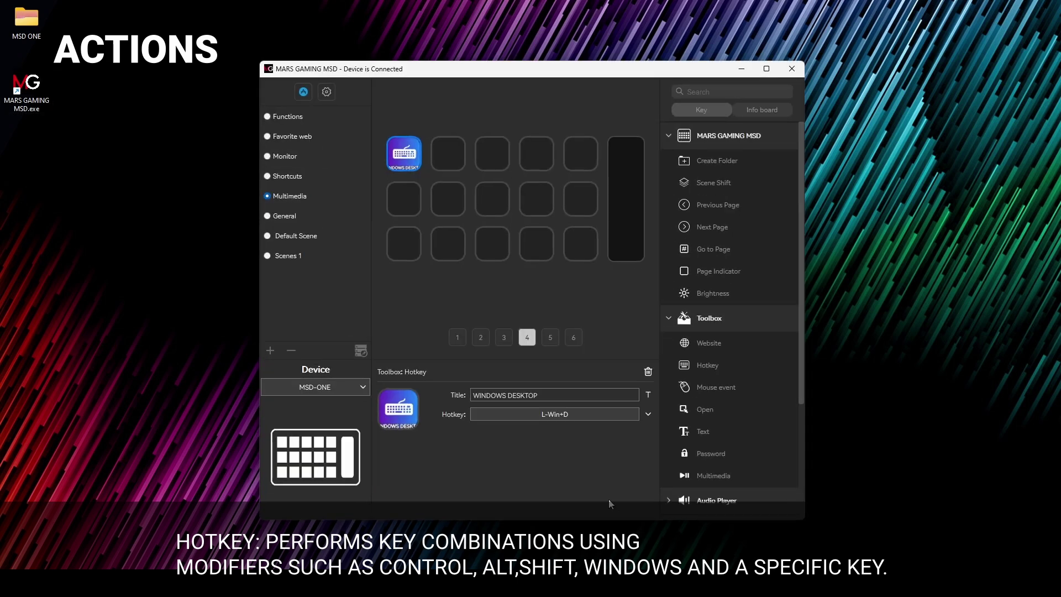
key("Delete")
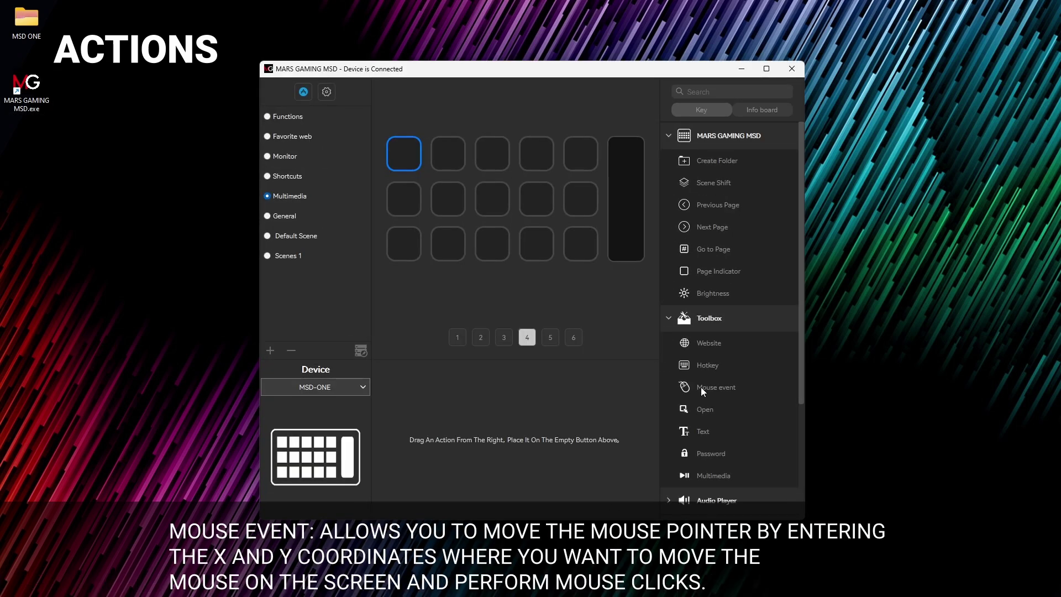
Step: Add a mouse event key titled GO TO LEFT TOP CORNER AND CLICK, set to left-button double click
left_click_drag(704, 387, 405, 156)
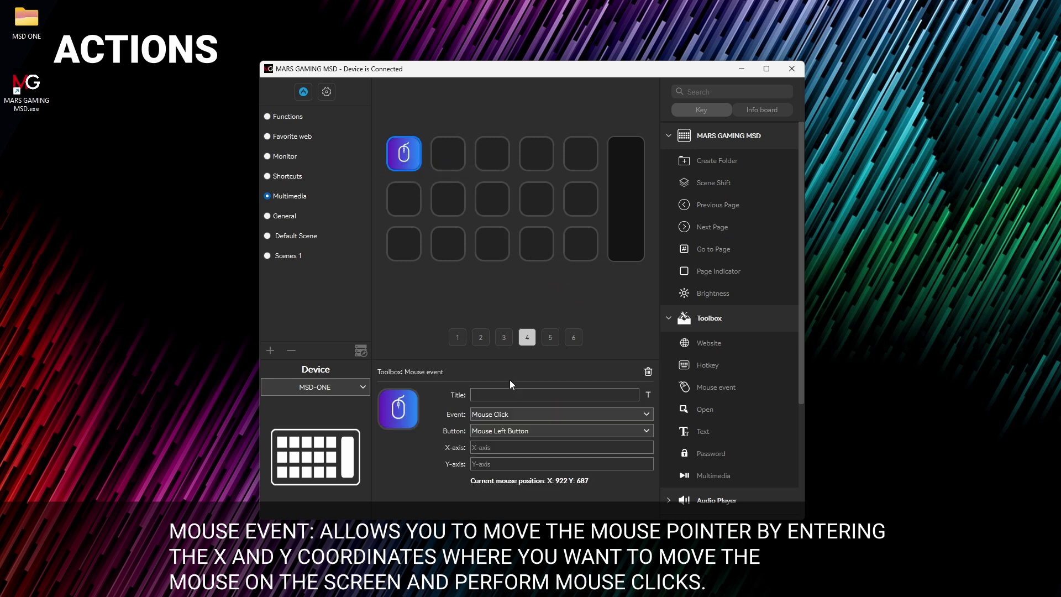
type("GO TO LEFT TOP CORNER AND CLICK")
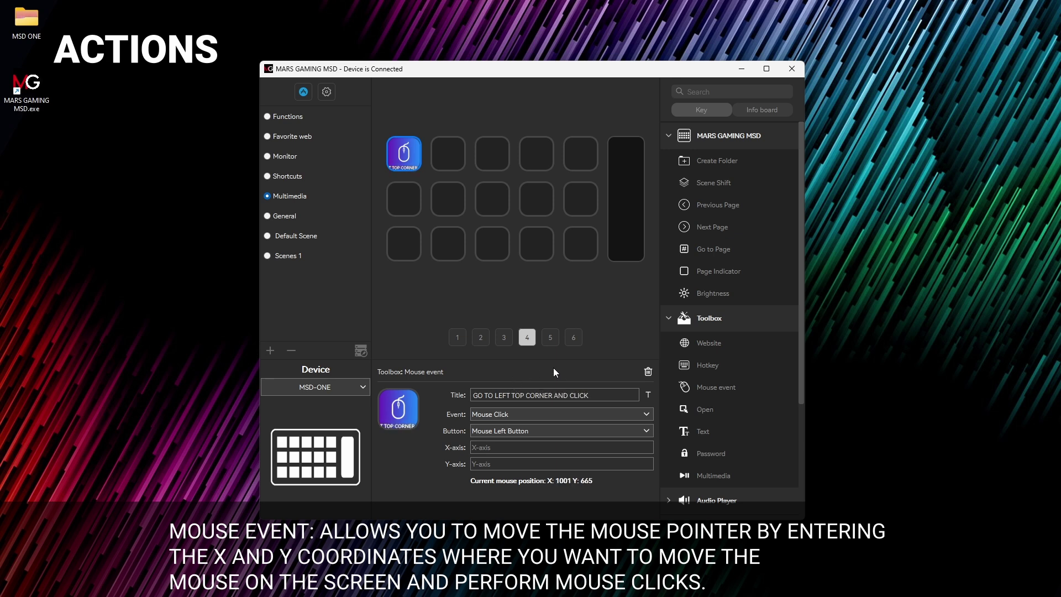
left_click(638, 416)
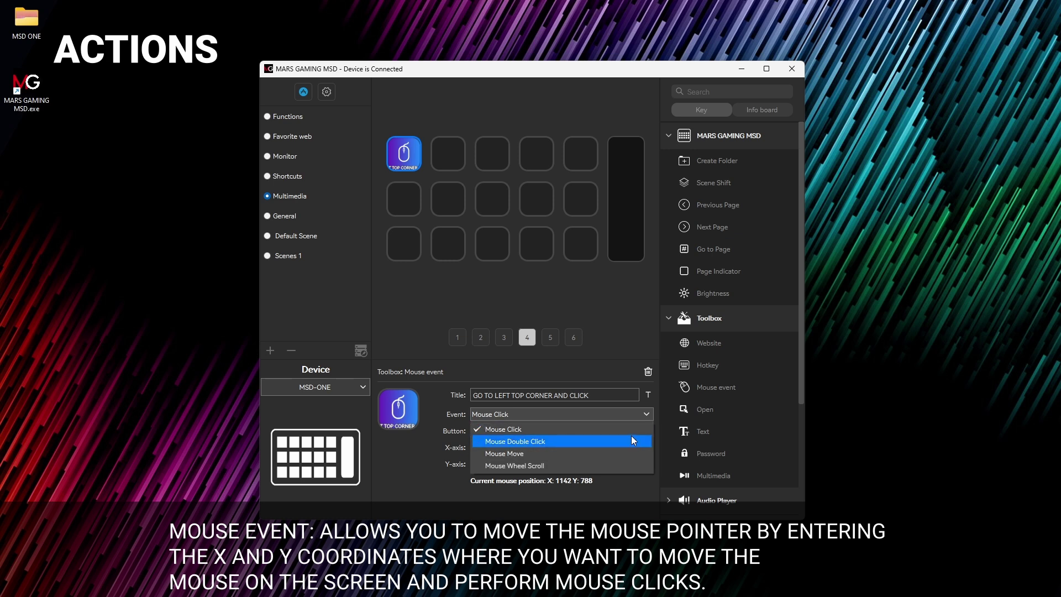
left_click(631, 440)
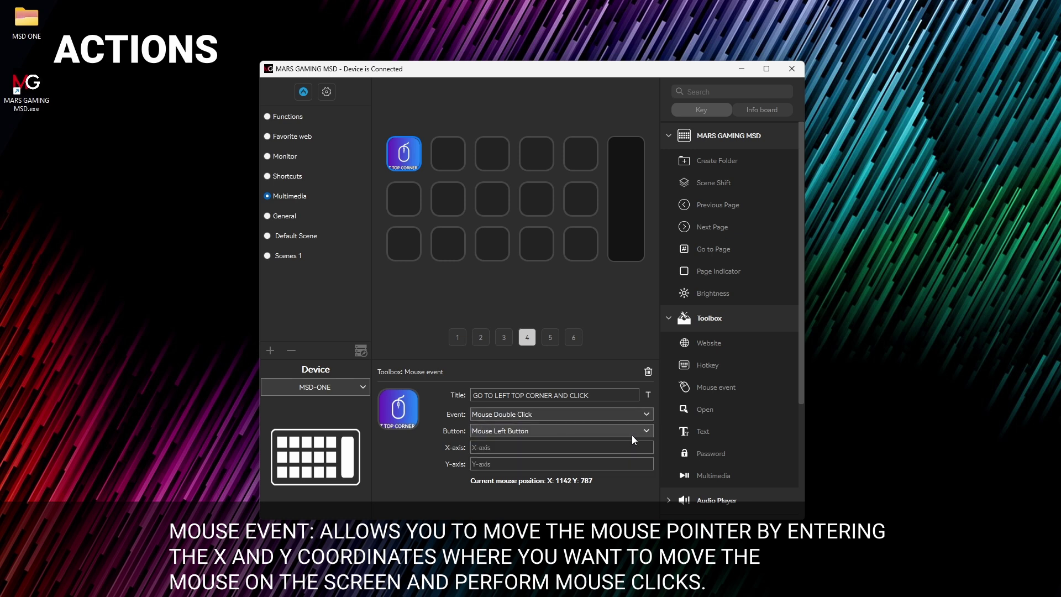
left_click(634, 429)
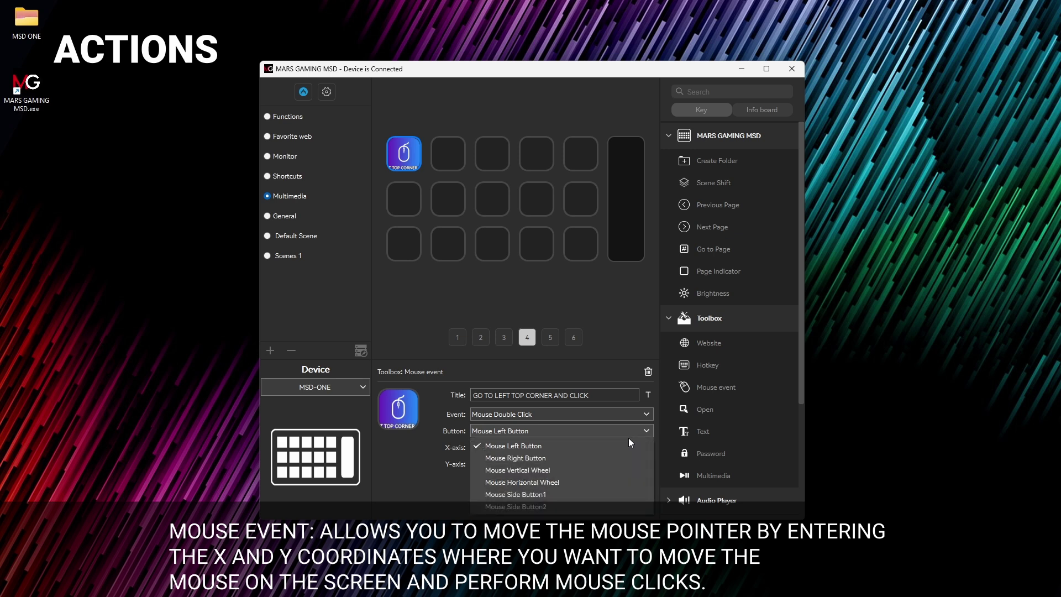
left_click(624, 443)
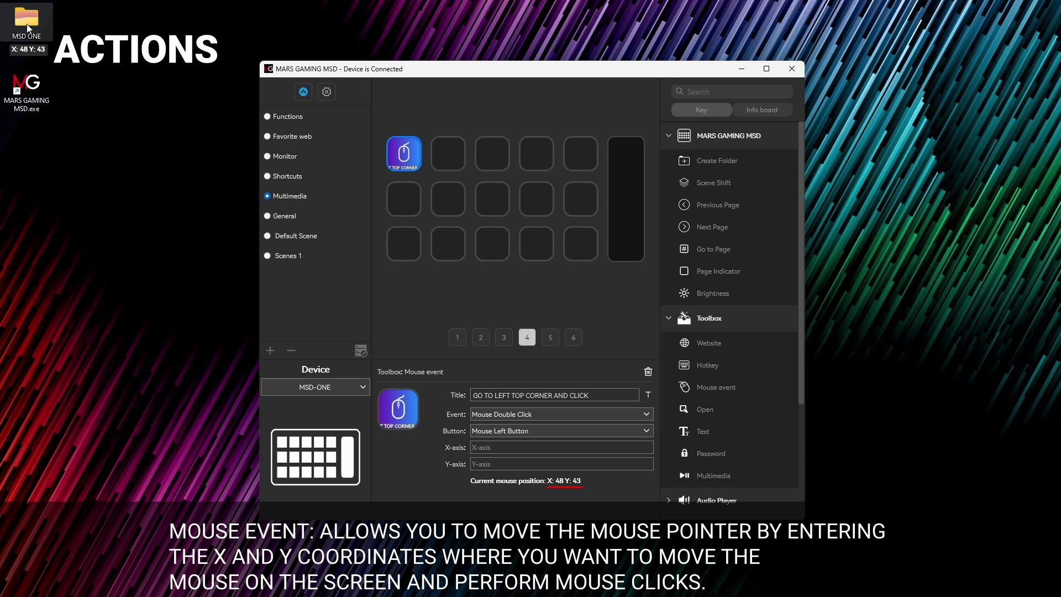
Step: Set the click position to X 48, Y 43 and test it by opening the MSD ONE folder
left_click(486, 445)
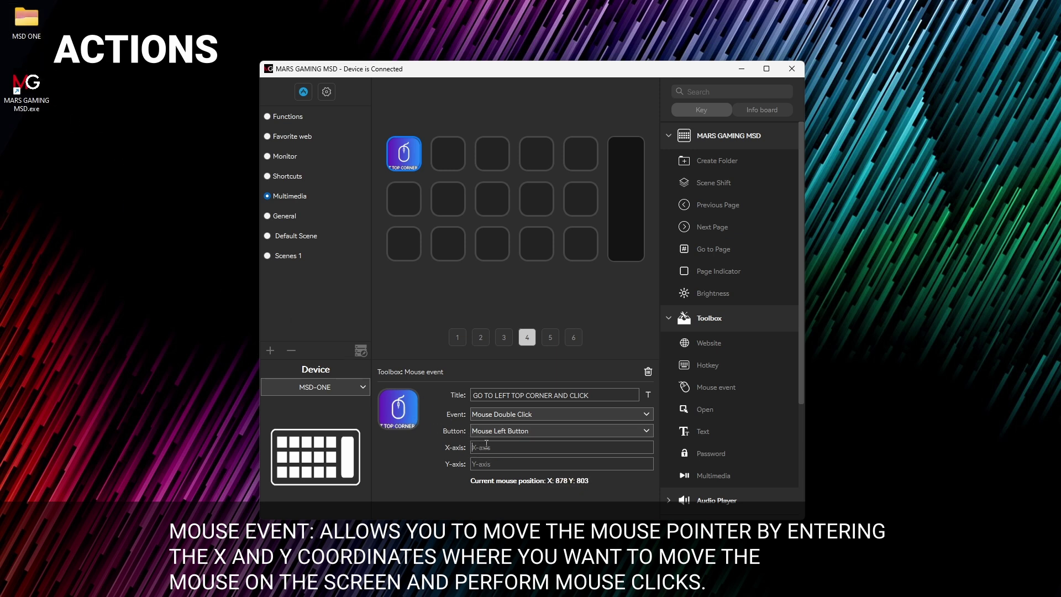
type("48")
left_click(501, 462)
type("43")
double_click(27, 24)
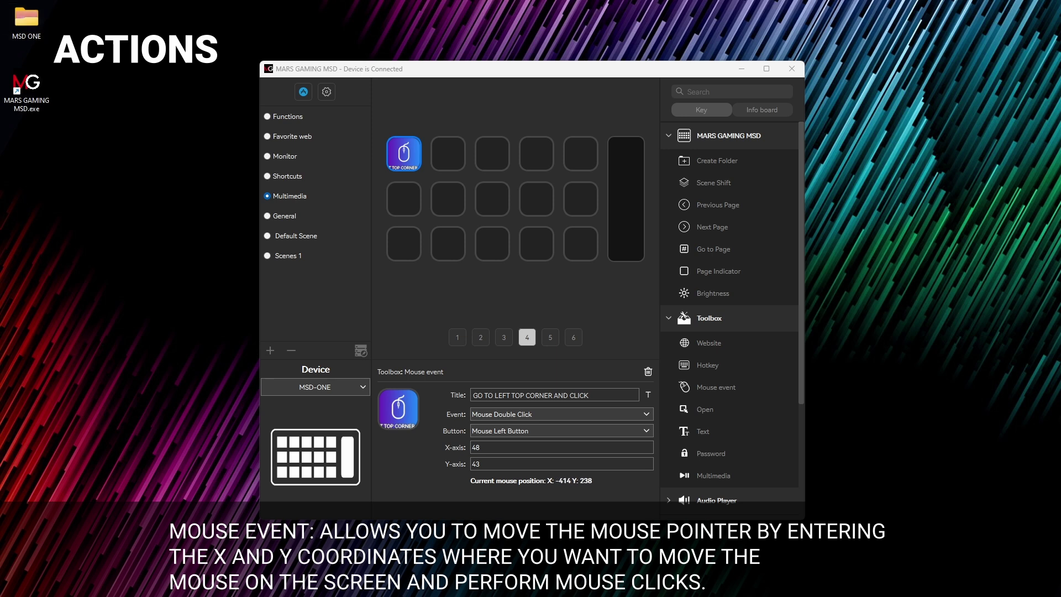
left_click_drag(480, 318, 479, 319)
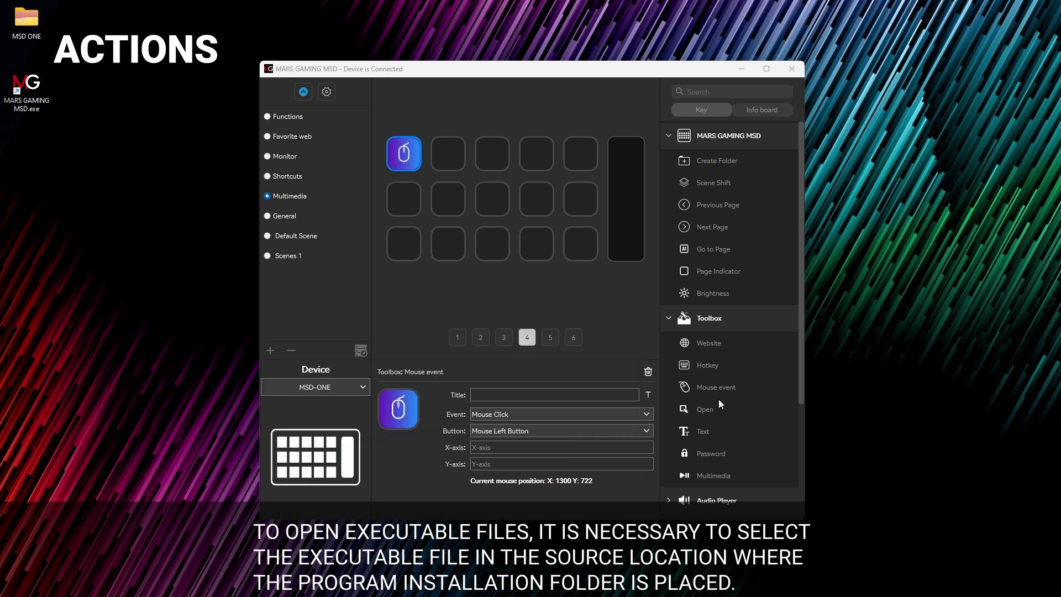
left_click_drag(705, 409, 403, 153)
Step: Replace key 1 with an Open action titled OPEN FIREFOX, browsing into C: Archivos de programa
left_click(530, 322)
left_click(535, 393)
type("O")
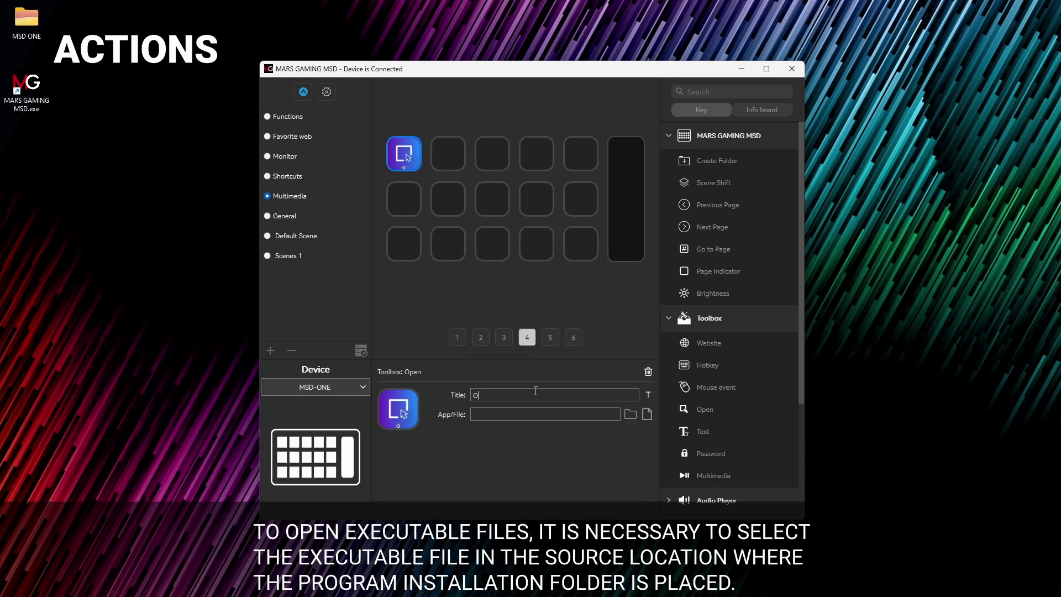
type("PEN FIREFOX")
left_click(647, 413)
left_click(303, 168)
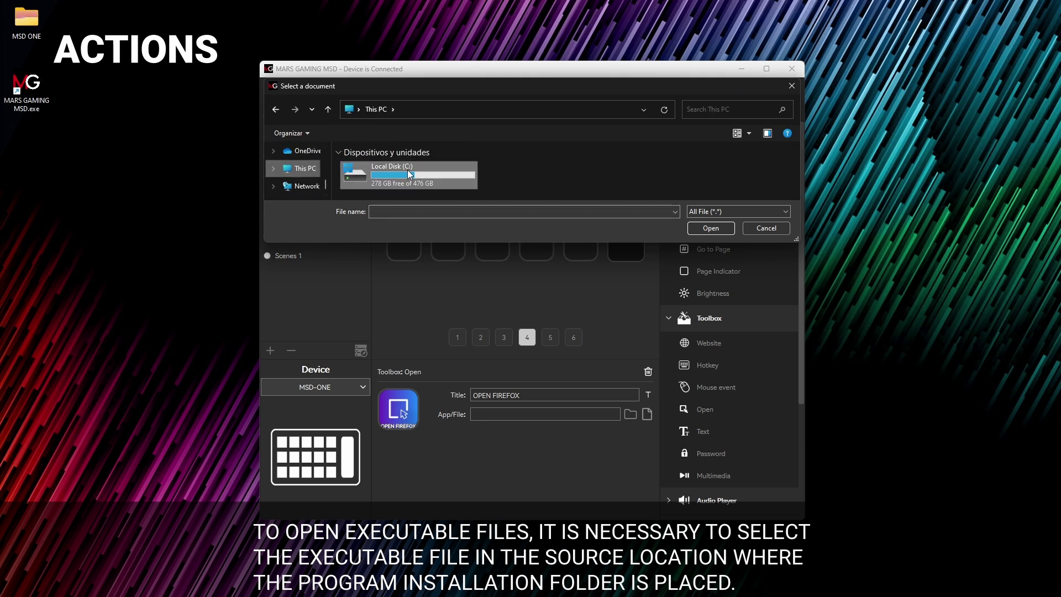
double_click(410, 174)
double_click(413, 167)
Step: Select firefox from the Mozilla Firefox folder and test-launch Firefox with the key
scroll(414, 186, "down", 5)
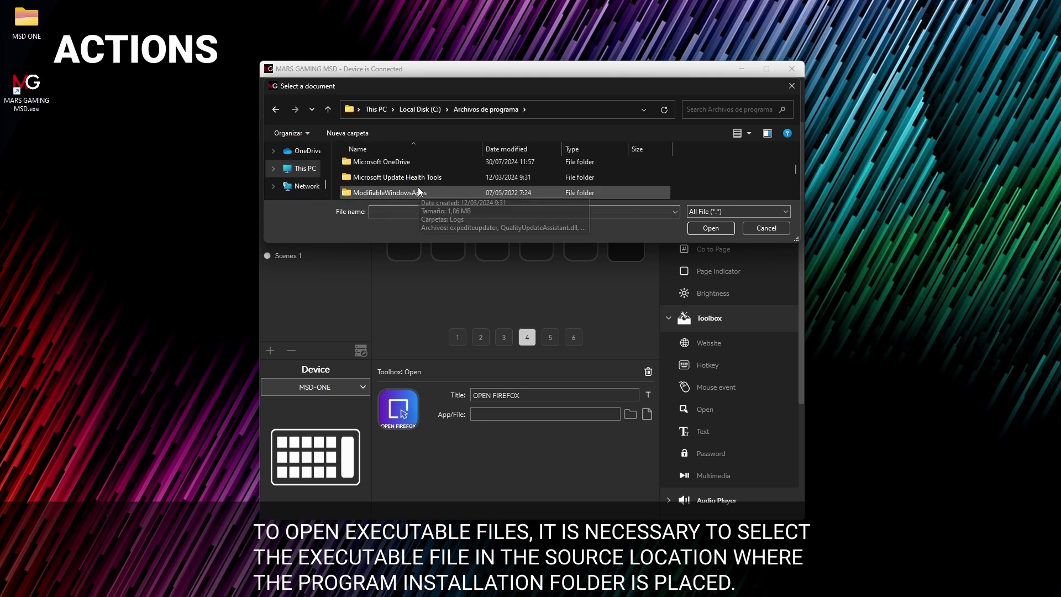
scroll(418, 190, "down", 1)
double_click(412, 191)
scroll(415, 188, "down", 4)
left_click(496, 175)
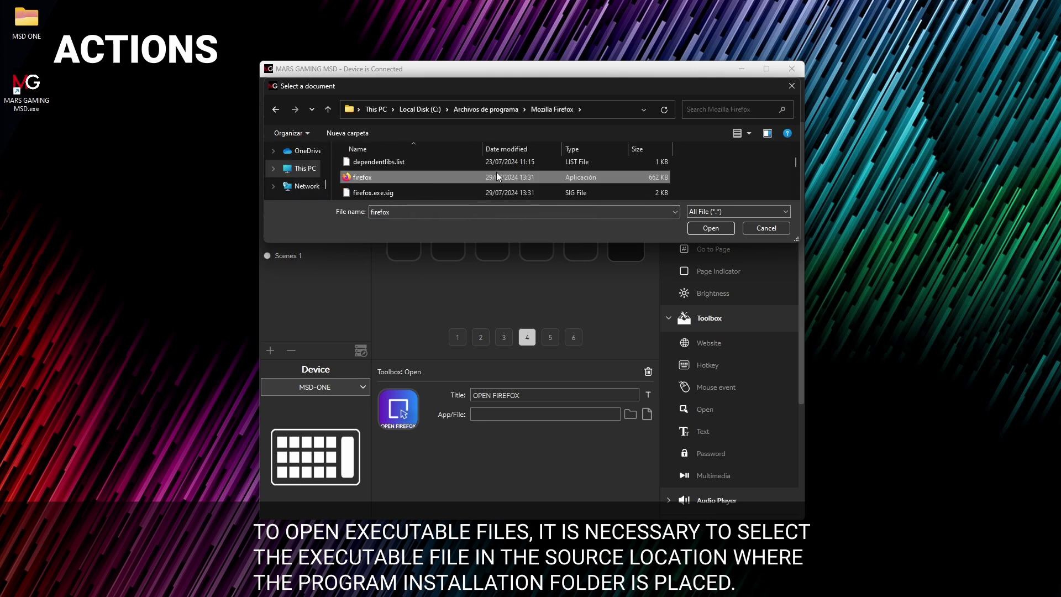
left_click(710, 229)
left_click(528, 309)
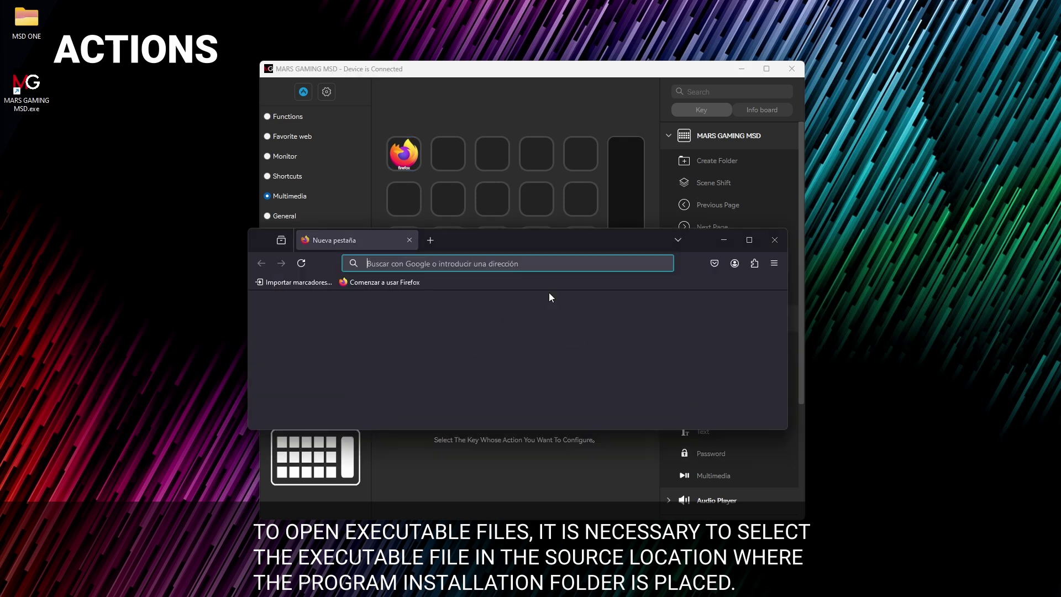
left_click(773, 243)
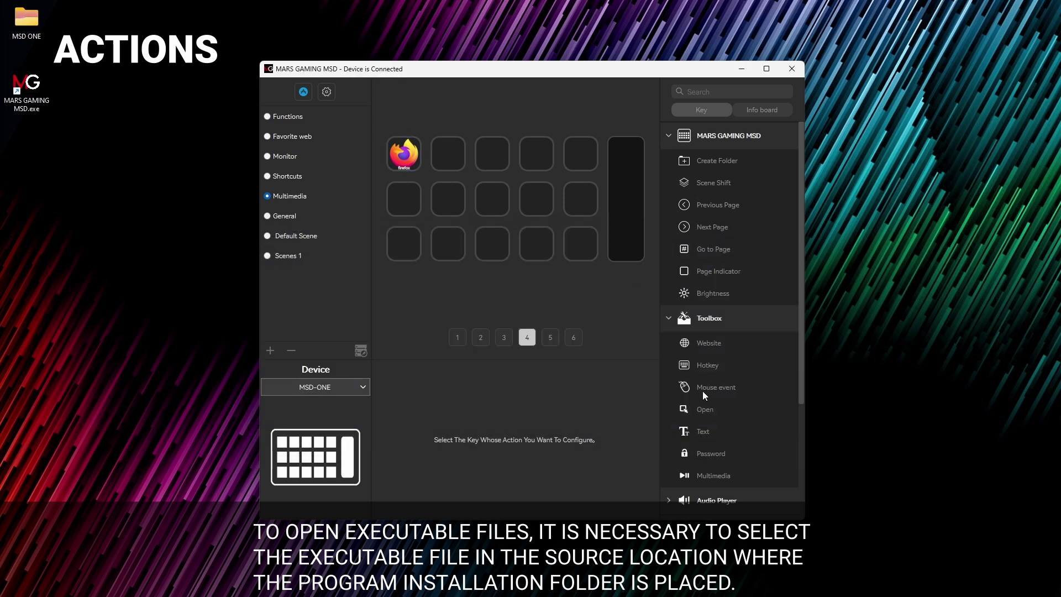
Step: Add an Open key titled OPEN FOLDER on key 2 targeting the desktop MSD ONE folder
left_click_drag(705, 409, 450, 155)
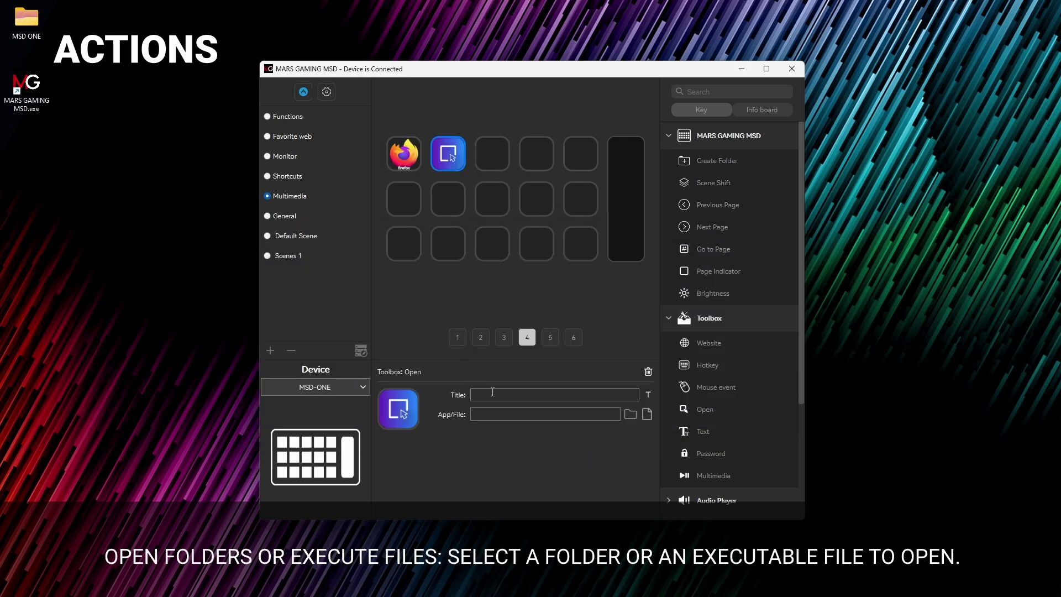
type("OPEN FOLDER")
left_click(629, 415)
scroll(286, 160, "up", 5)
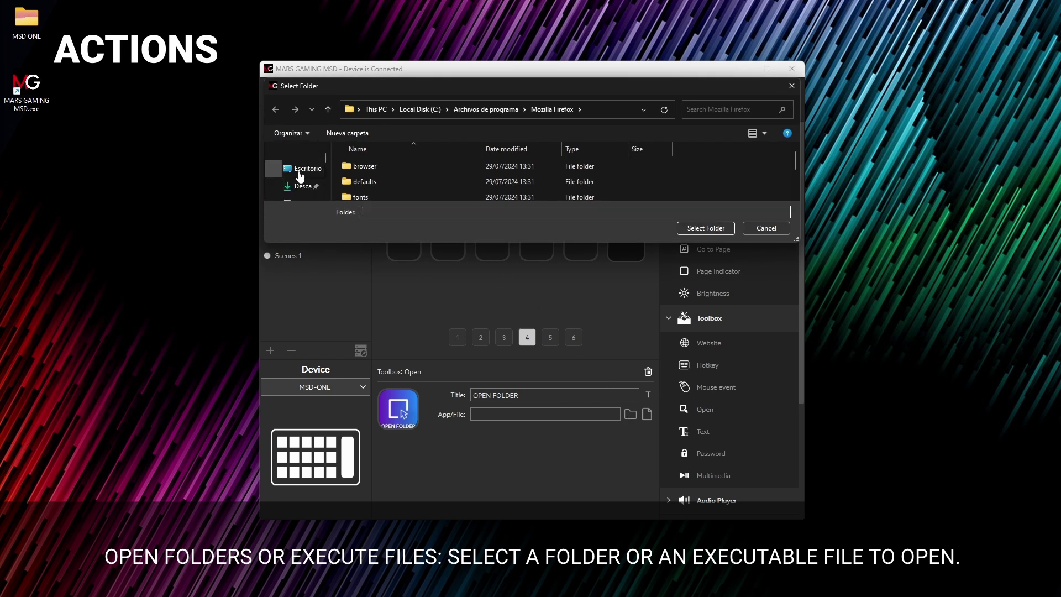
left_click(300, 172)
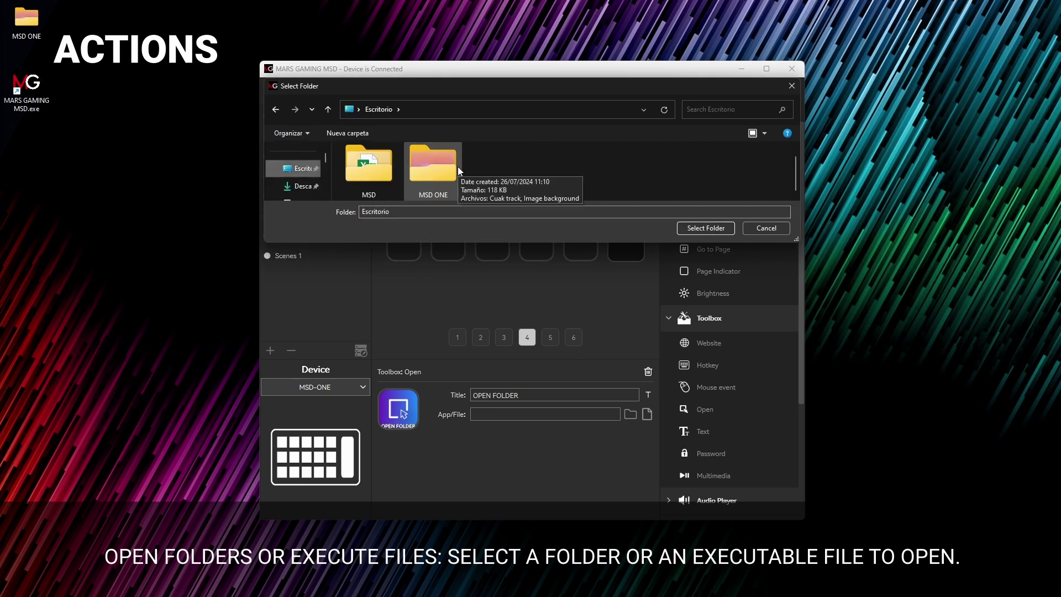
left_click(457, 167)
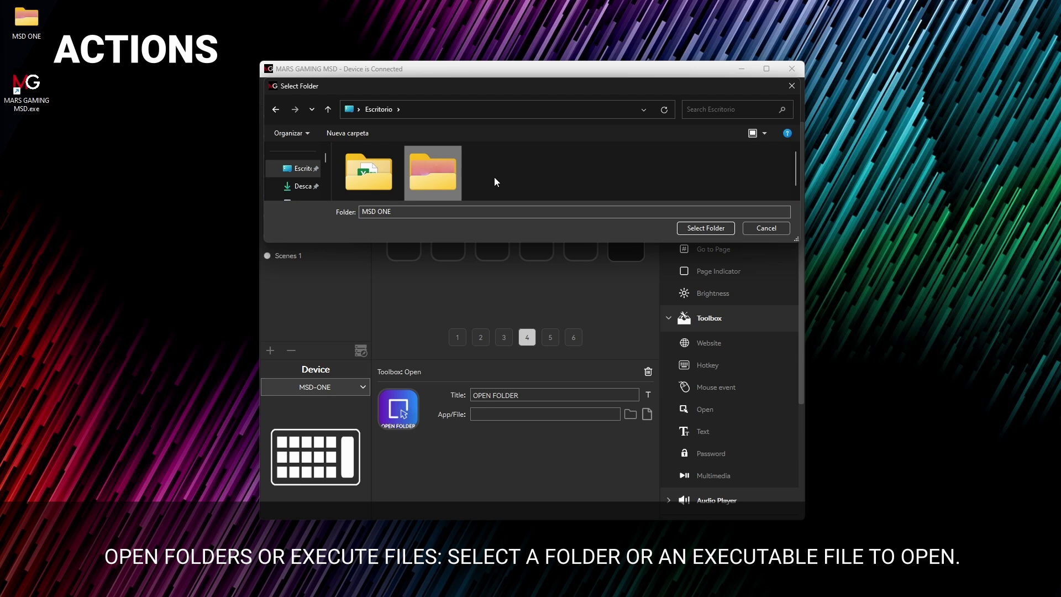
left_click(722, 228)
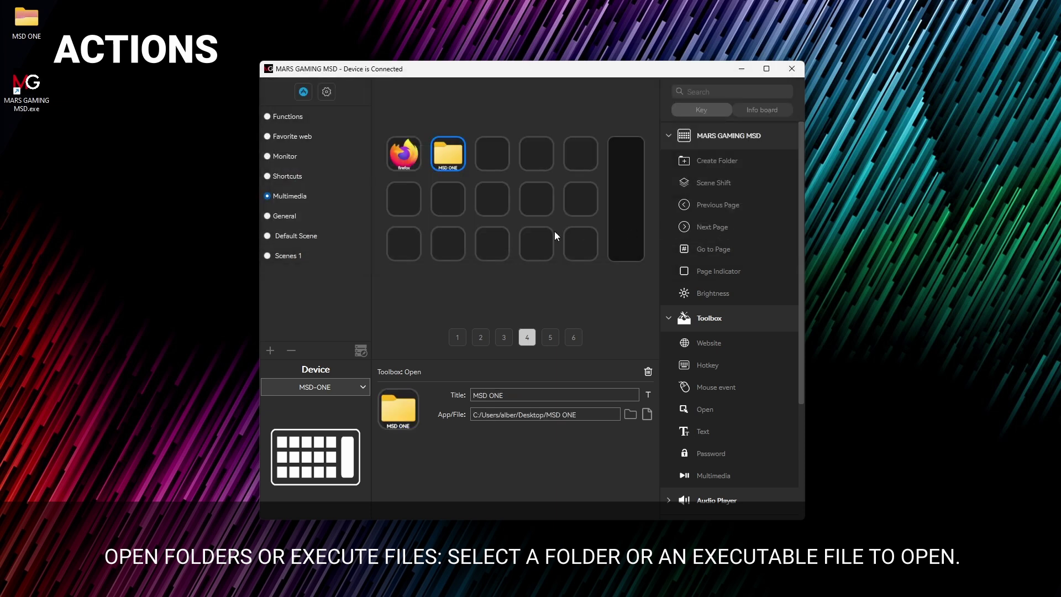
left_click(533, 291)
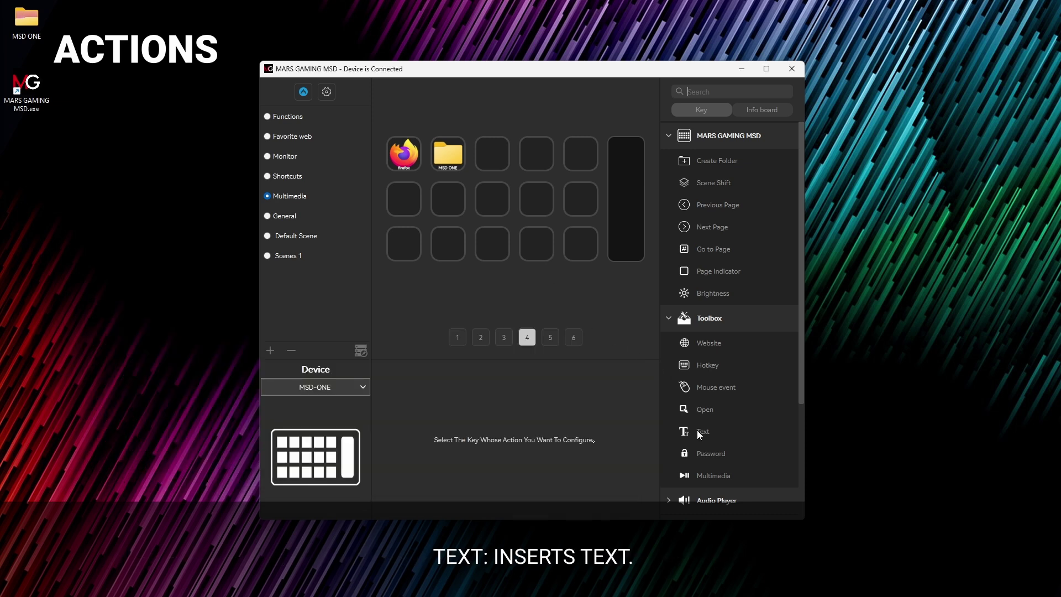
Step: Replace key 1 with a Text action and delete the MSD ONE key's action
left_click_drag(697, 430, 400, 154)
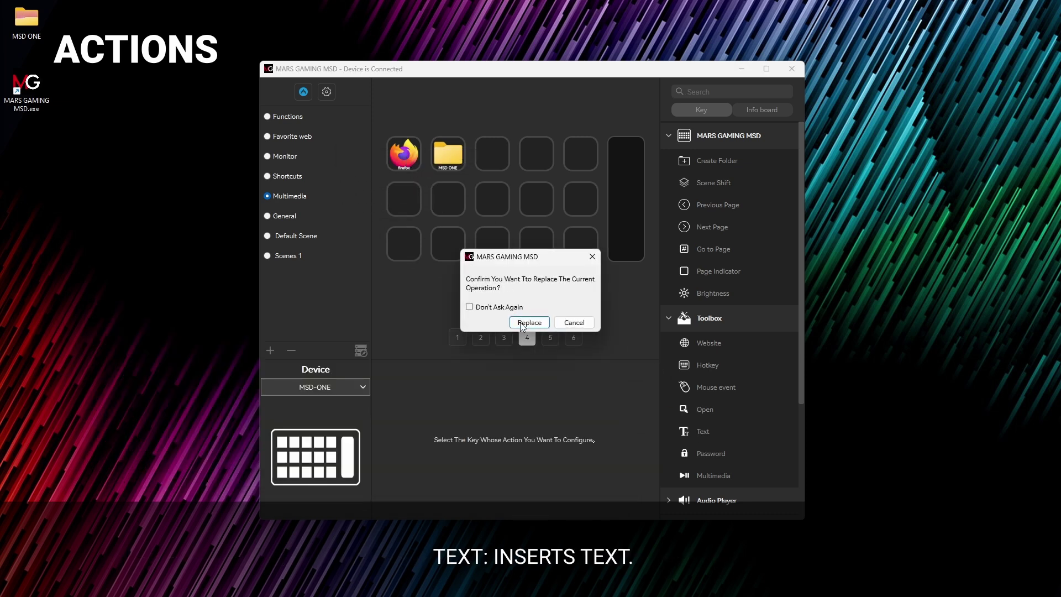
left_click(529, 322)
left_click(443, 148)
key("Delete")
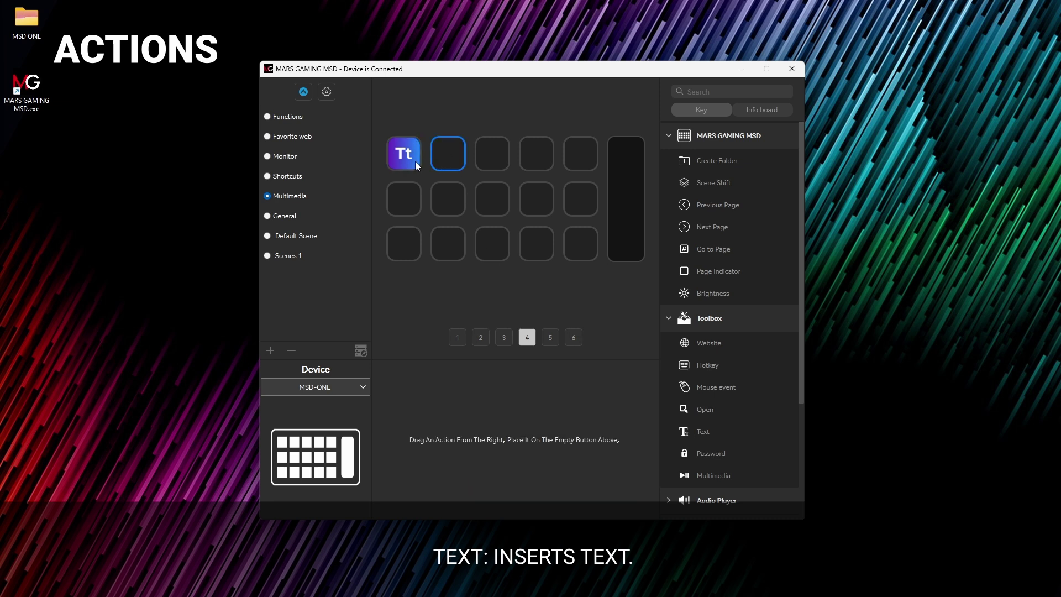
Step: Title the Text key TEST, sending ONE TWO THREE followed by Enter
left_click(414, 160)
type("TEST")
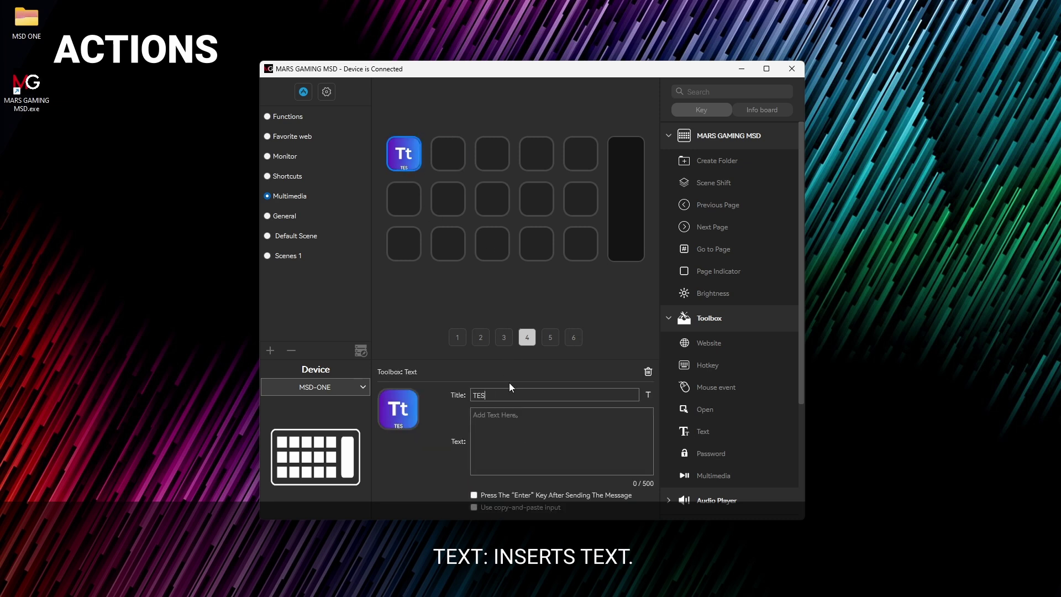
left_click(523, 416)
type("ONE TWO THREE")
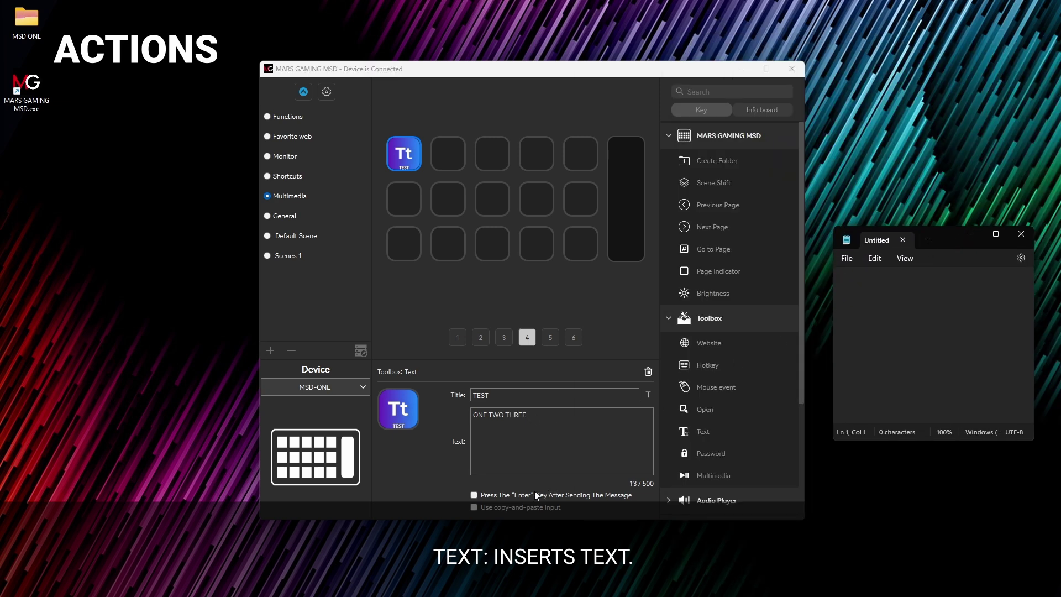
left_click(513, 494)
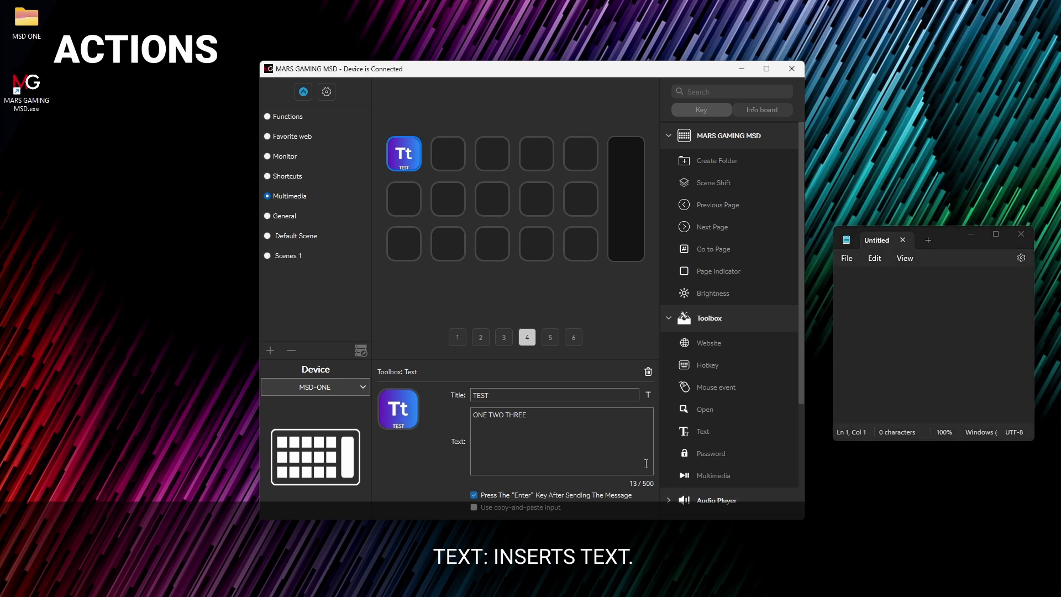
Step: Test the TEST key in Notepad, typing ONE TWO THREE three times
left_click(894, 335)
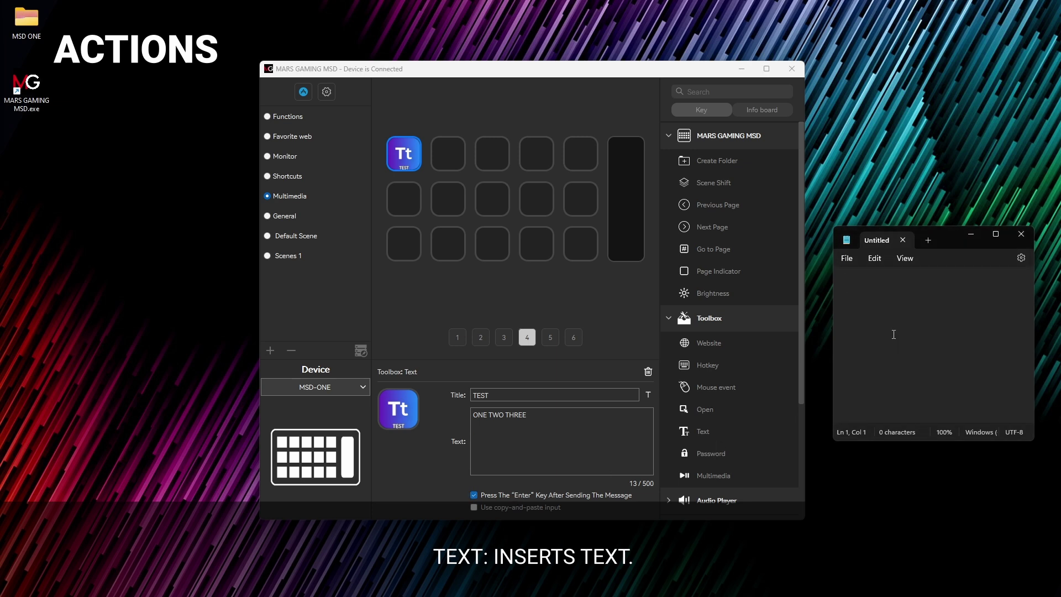
type("ONE TWO THREE")
key("Return")
type("ONE TWO THREE")
key("Return")
type("ONE TWO THREE")
key("Return")
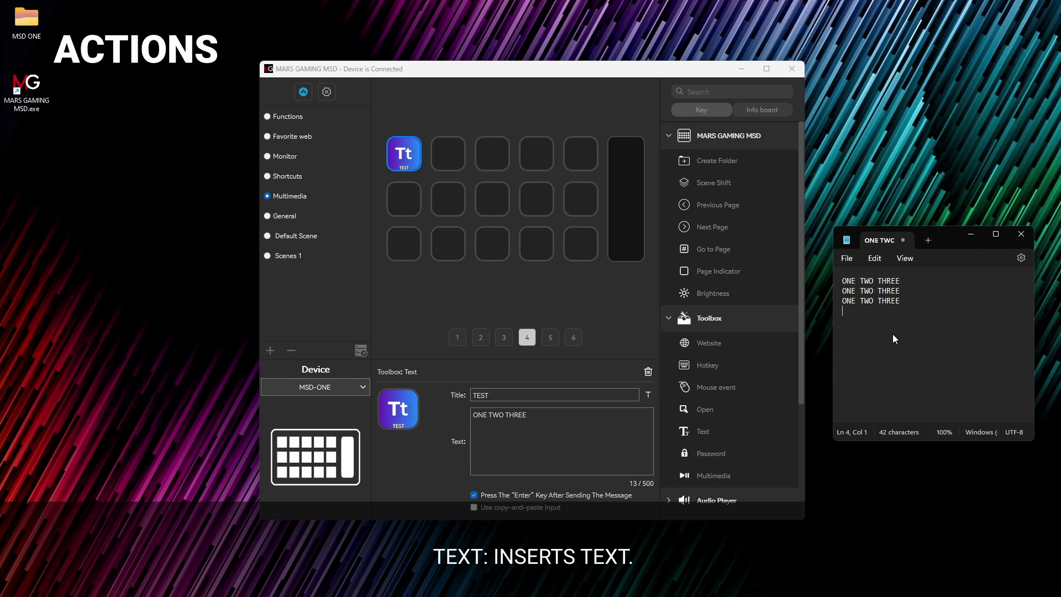
left_click_drag(700, 451, 405, 154)
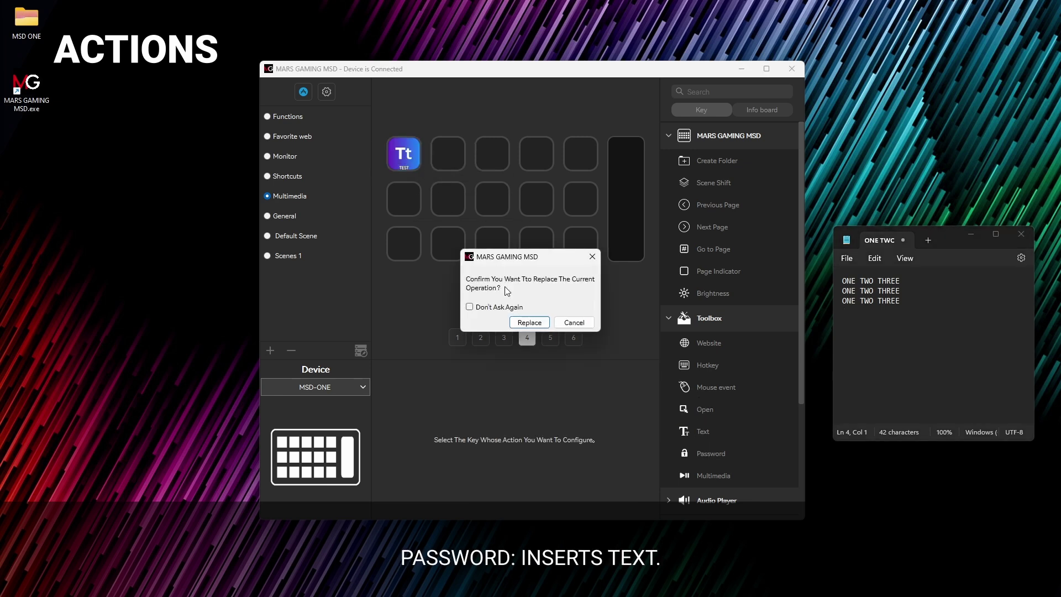
Step: Replace key 1 with a Password key titled PW TEST, entering and checking the stored password
left_click(531, 323)
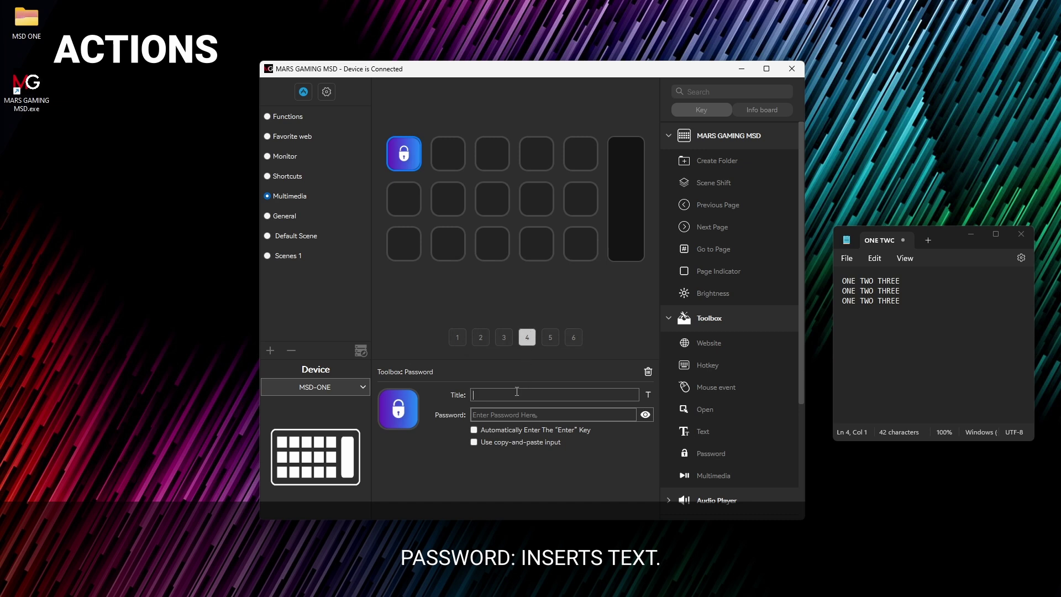
left_click(525, 399)
type("PW TEST")
left_click(530, 416)
type("123456")
left_click(645, 415)
left_click(645, 414)
left_click(645, 419)
left_click(646, 418)
Step: Select all text in Notepad and trigger the password key three times to replace it
left_click(880, 333)
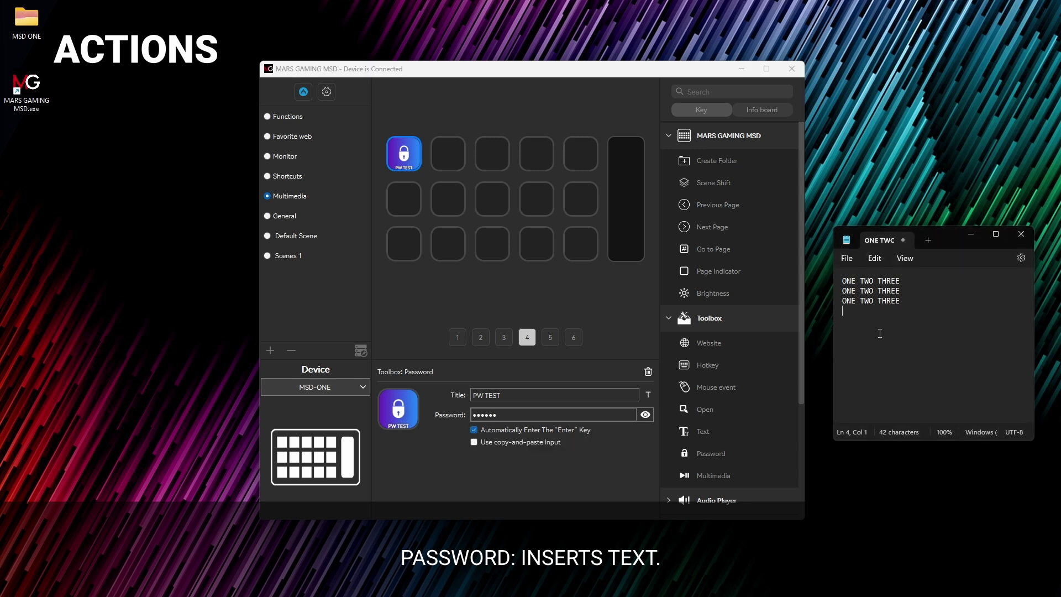
key("ctrl+a")
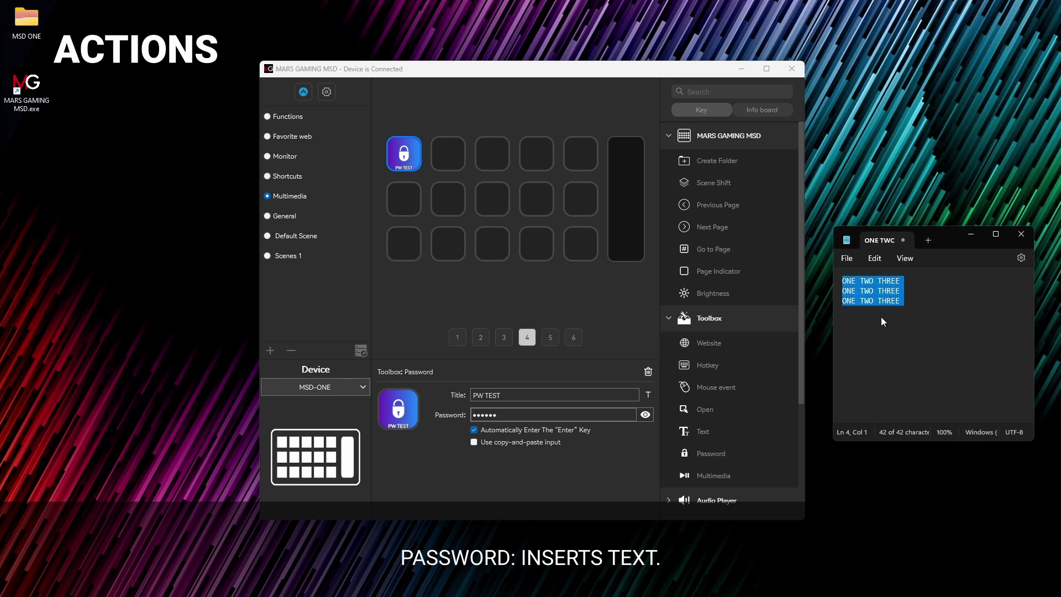
type("123123")
key("Return")
type("123123")
key("Return")
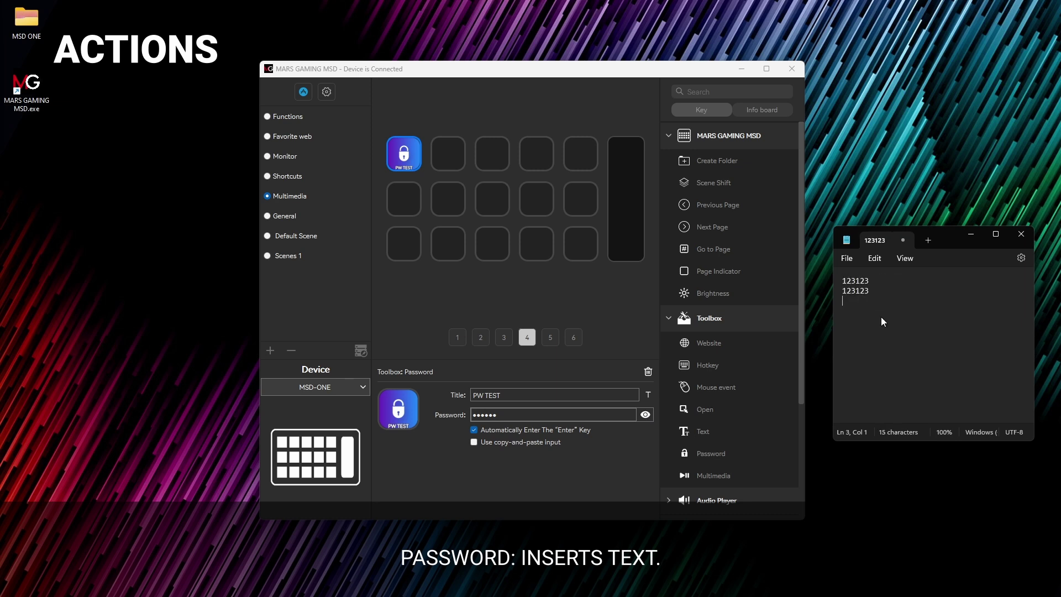
type("123123")
key("Return")
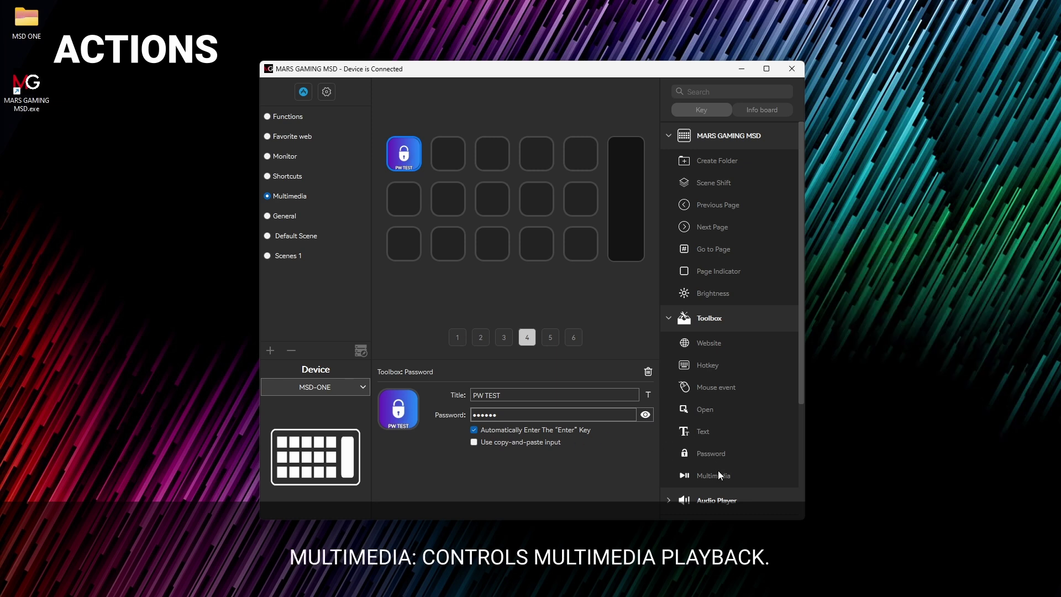
Step: Replace PW TEST on key 1 with a Multimedia Lower Volume action
left_click_drag(718, 472, 408, 160)
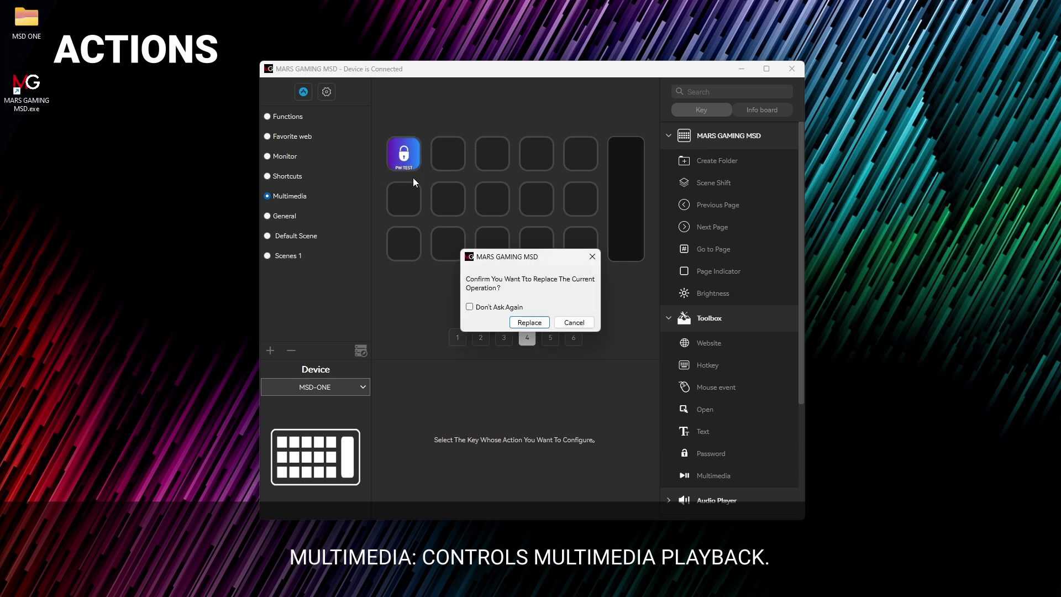
left_click(529, 322)
left_click(525, 414)
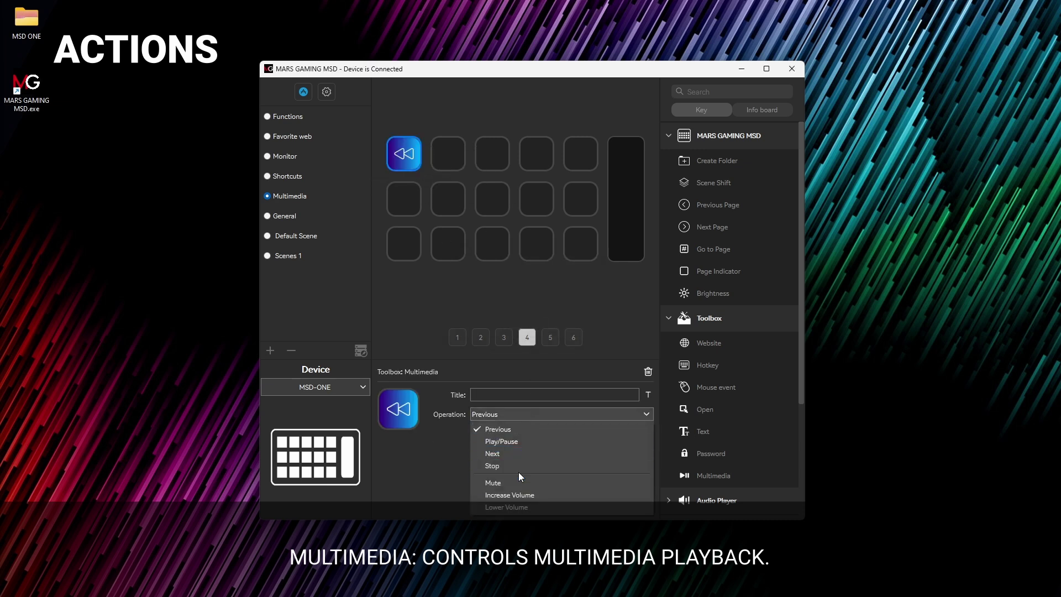
left_click(519, 506)
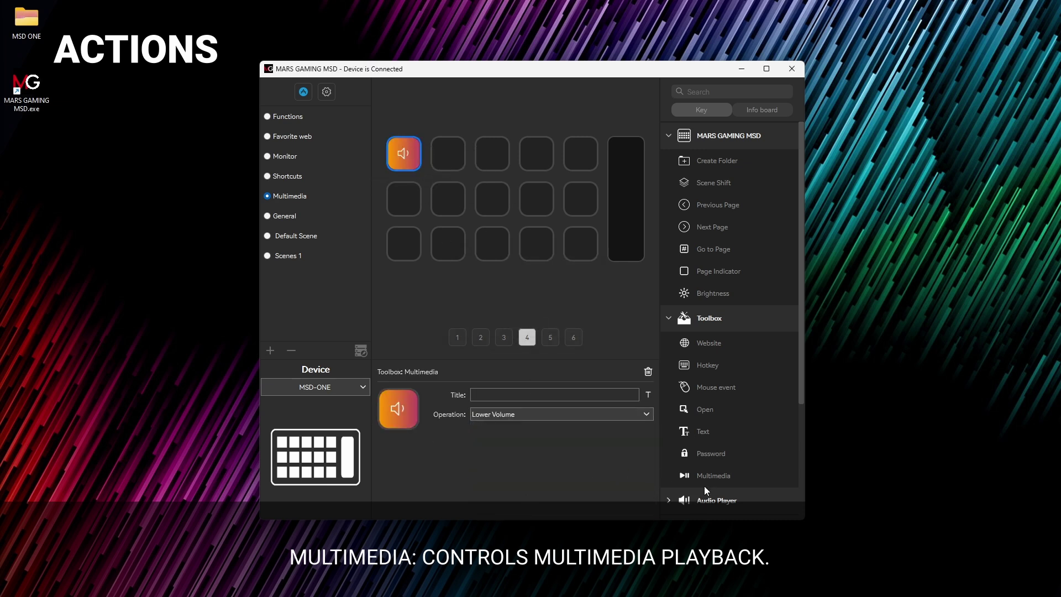
Step: Add a Multimedia Increase Volume action on key 2
left_click_drag(704, 486, 442, 156)
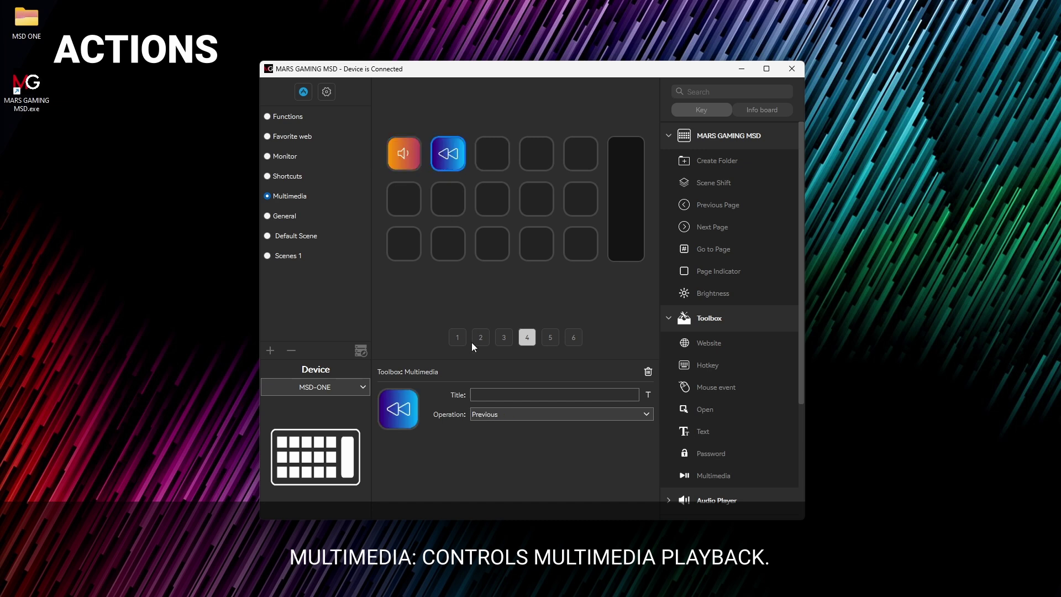
left_click(485, 419)
left_click(516, 496)
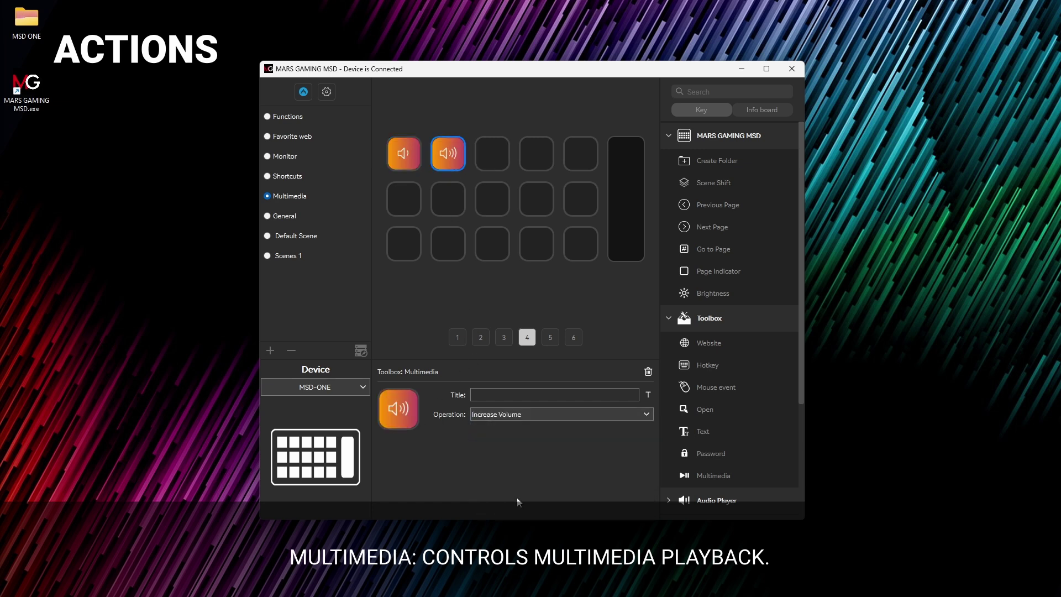
left_click(512, 325)
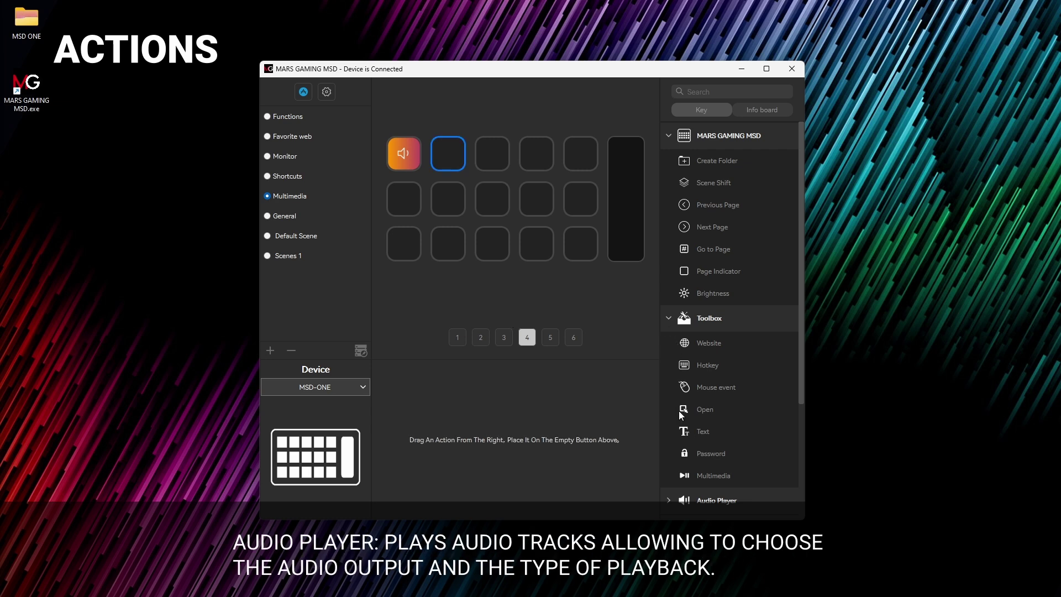
Step: Put a Play Audio action on key 1 and a Stop Audio action on key 2
scroll(681, 415, "down", 1)
left_click(669, 427)
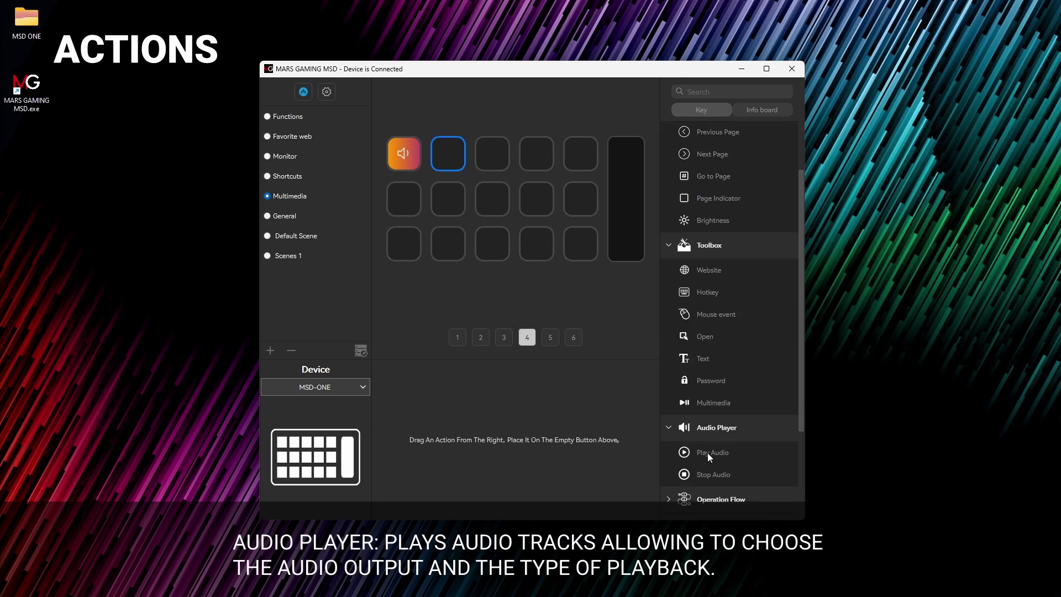
left_click_drag(717, 456, 412, 153)
left_click(524, 325)
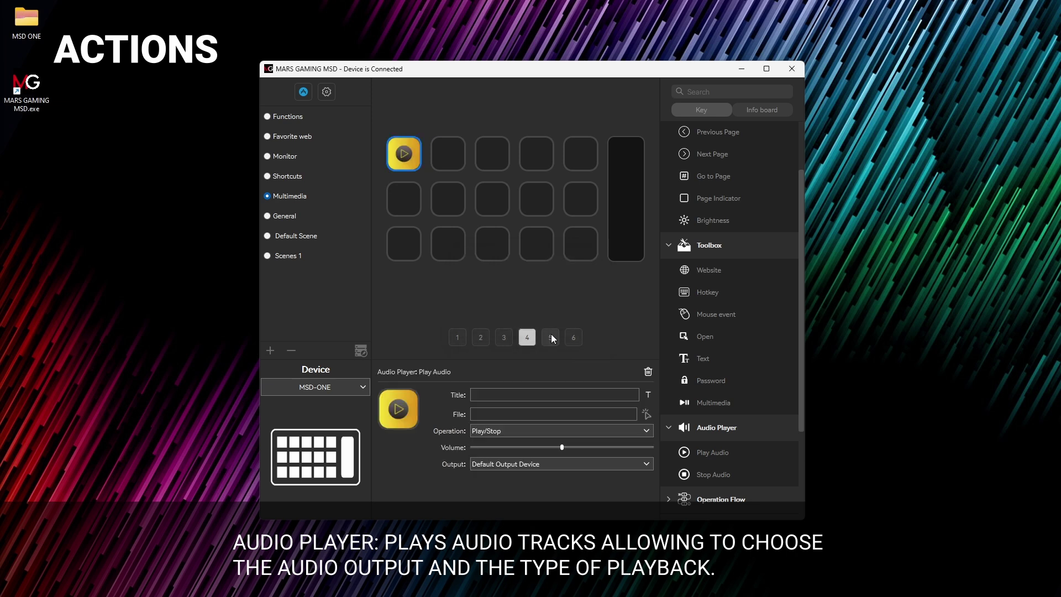
left_click_drag(705, 475, 445, 157)
Step: Load Cuak track from the desktop MSD ONE folder and output it to Auriculares (GP089)
left_click(410, 158)
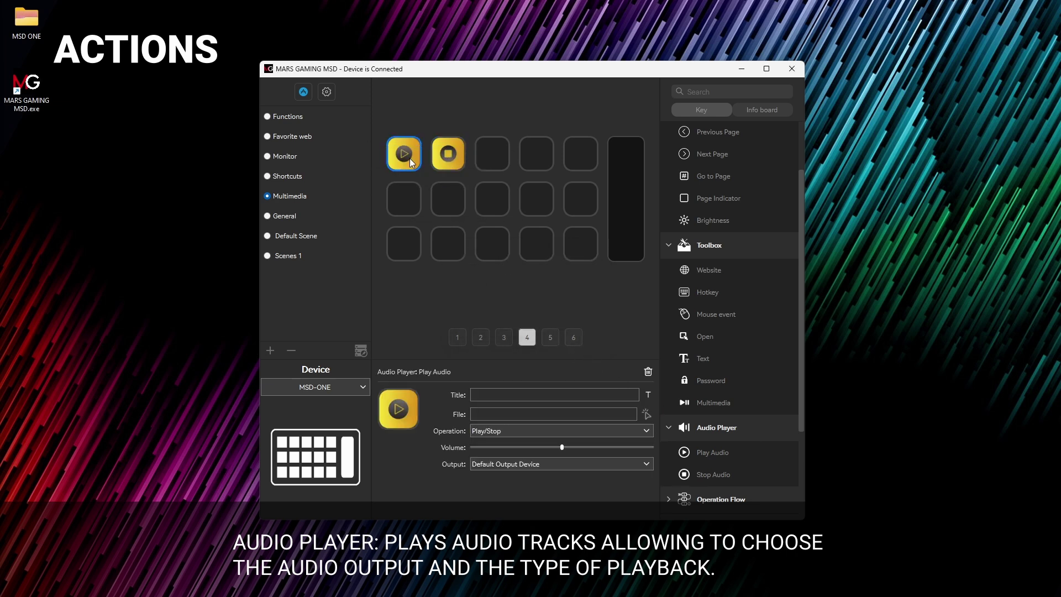
left_click(646, 414)
scroll(286, 165, "up", 5)
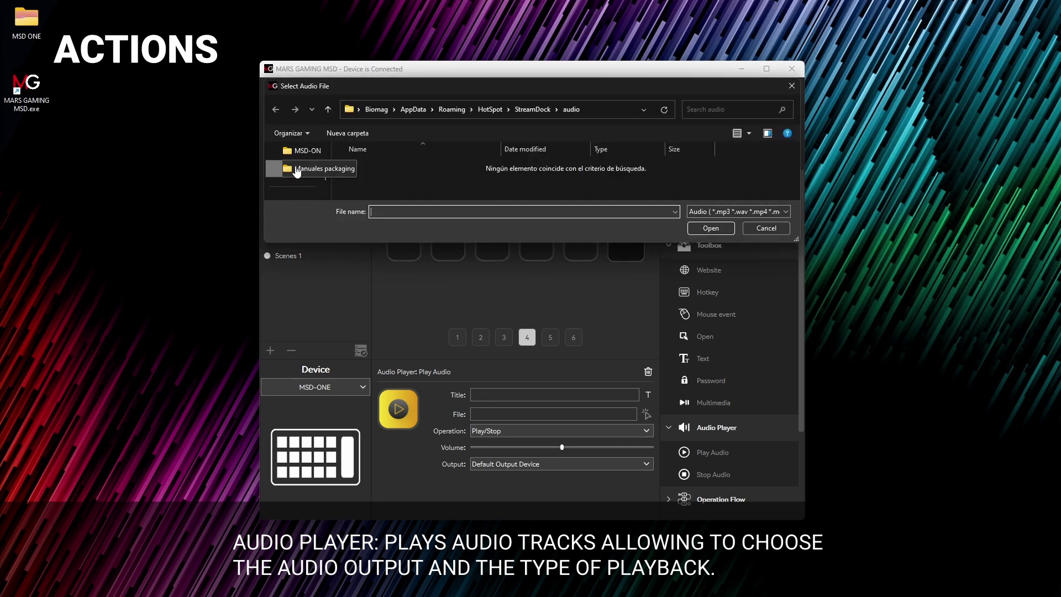
left_click(301, 186)
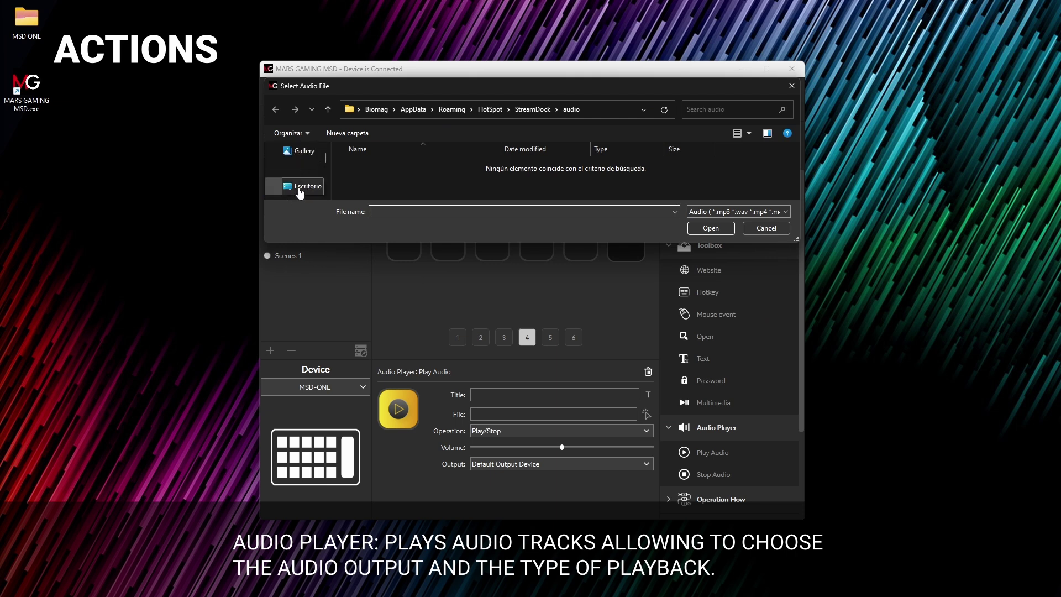
double_click(436, 171)
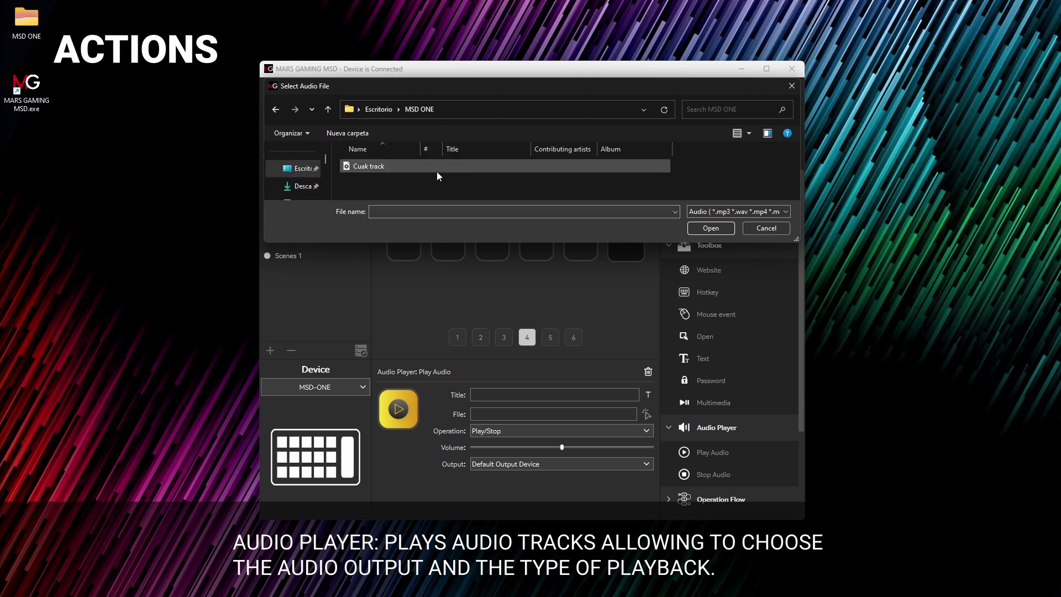
left_click(384, 168)
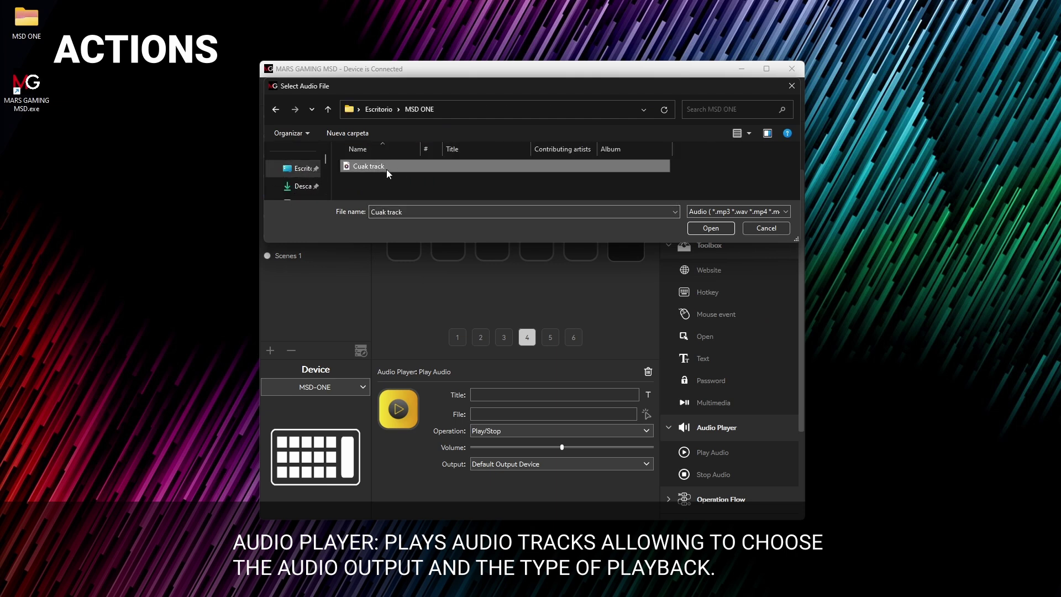
left_click(724, 231)
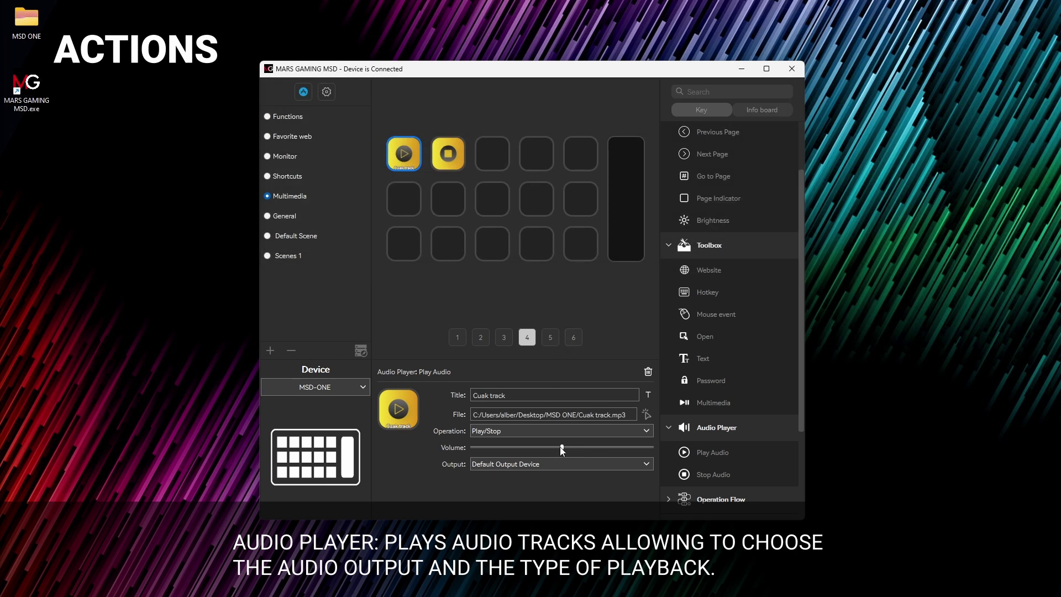
left_click(608, 462)
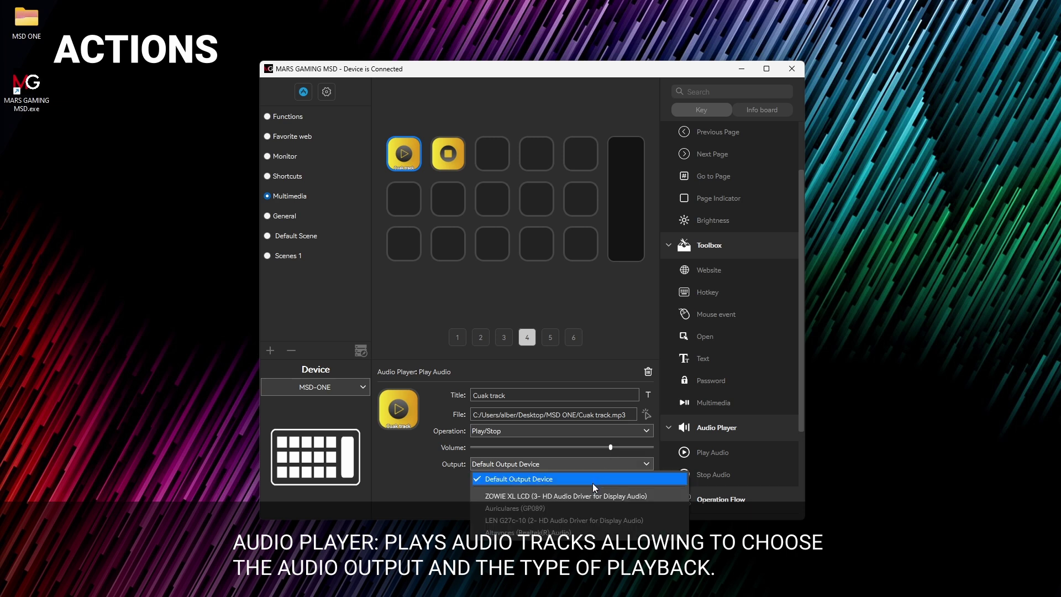
left_click(577, 510)
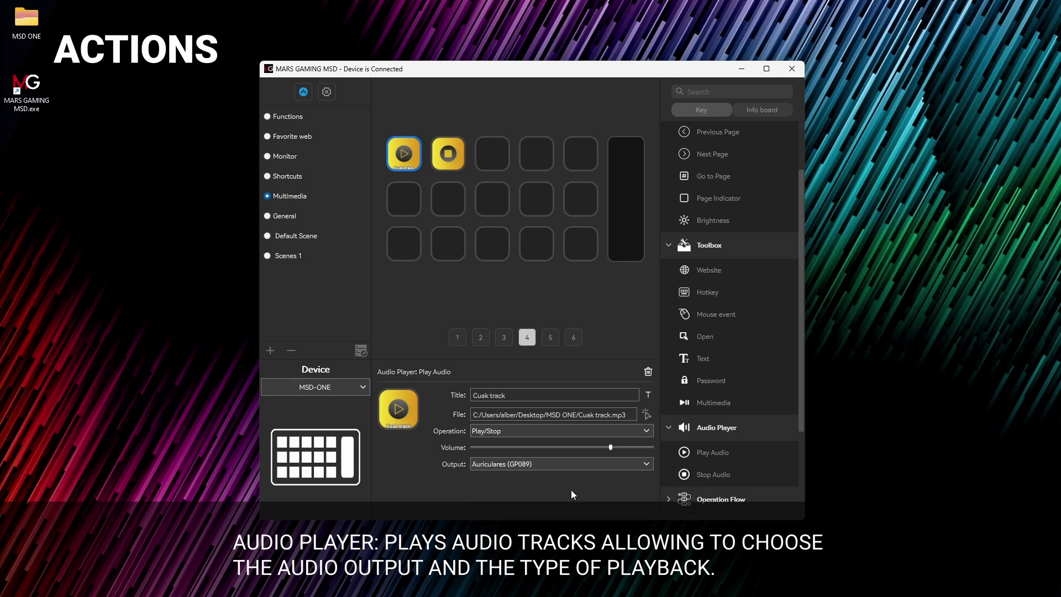
left_click(543, 299)
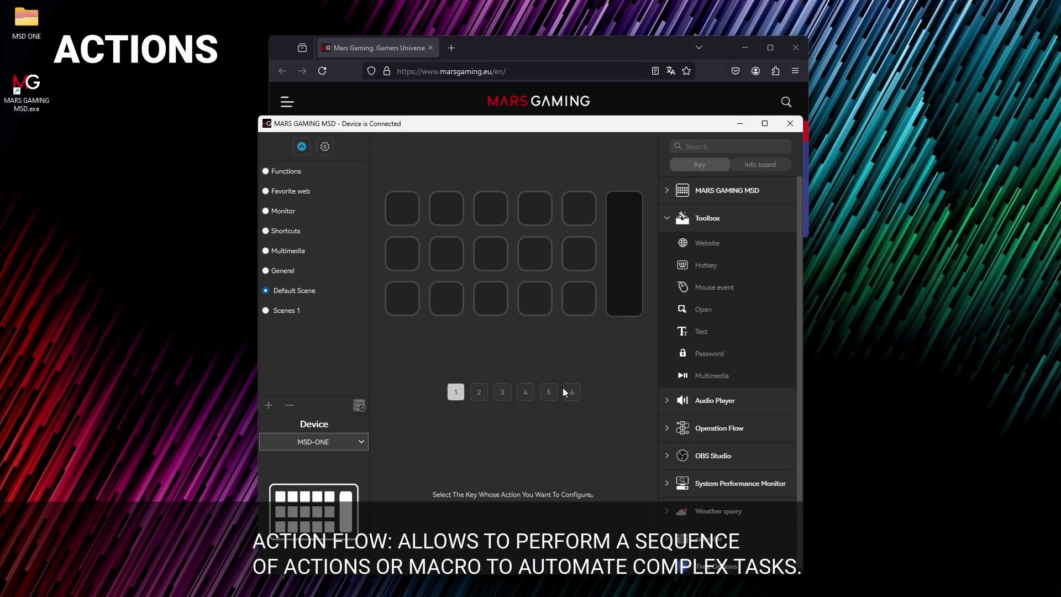
Step: Put an Action flow titled MACRO ACTION on key 1 and open its empty step editor
left_click(672, 428)
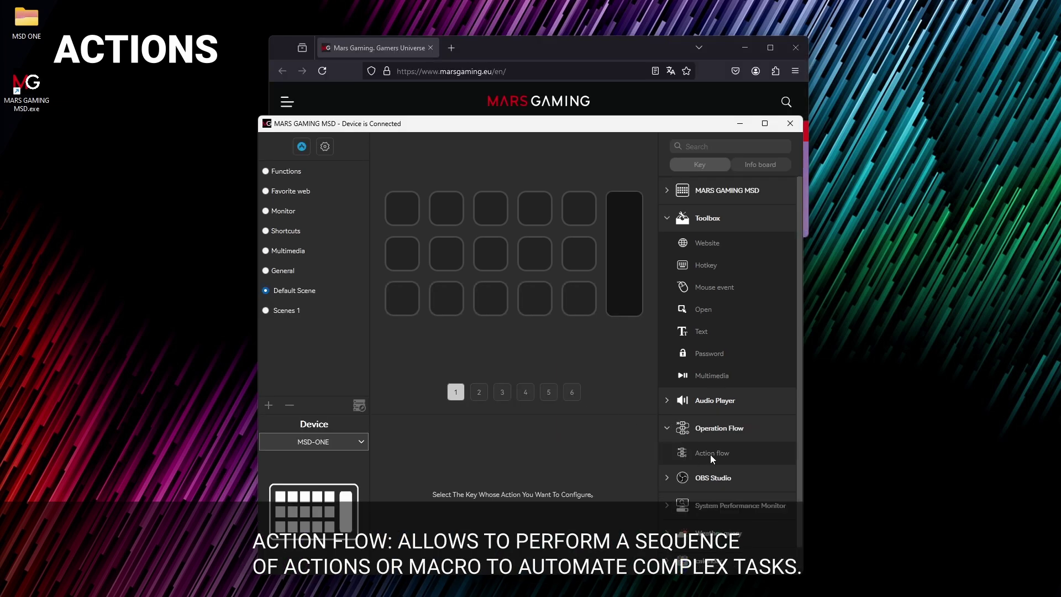
left_click_drag(710, 454, 402, 207)
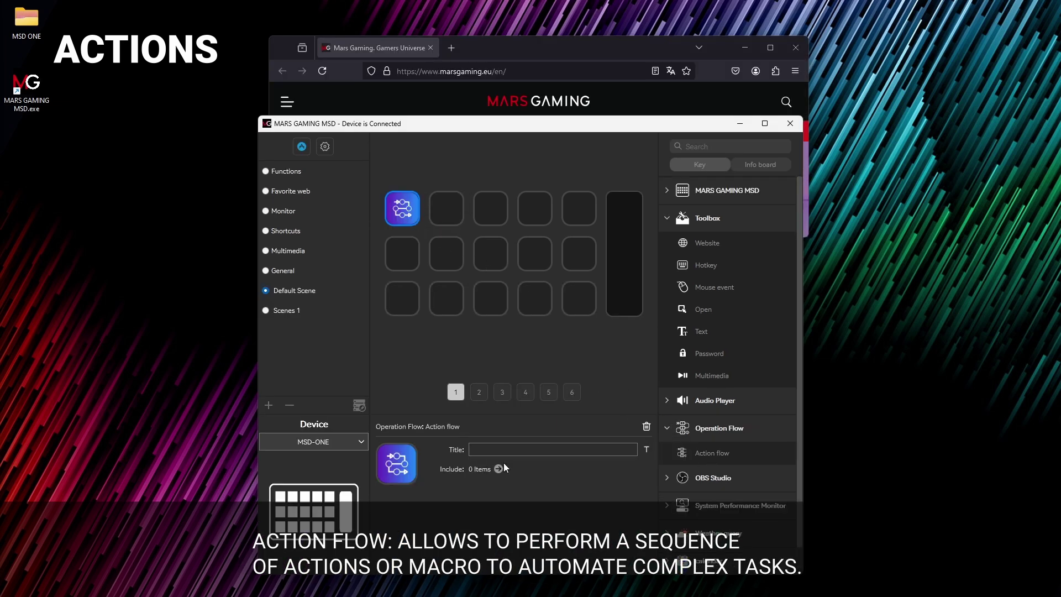
left_click(500, 445)
type("MACRO ACTION")
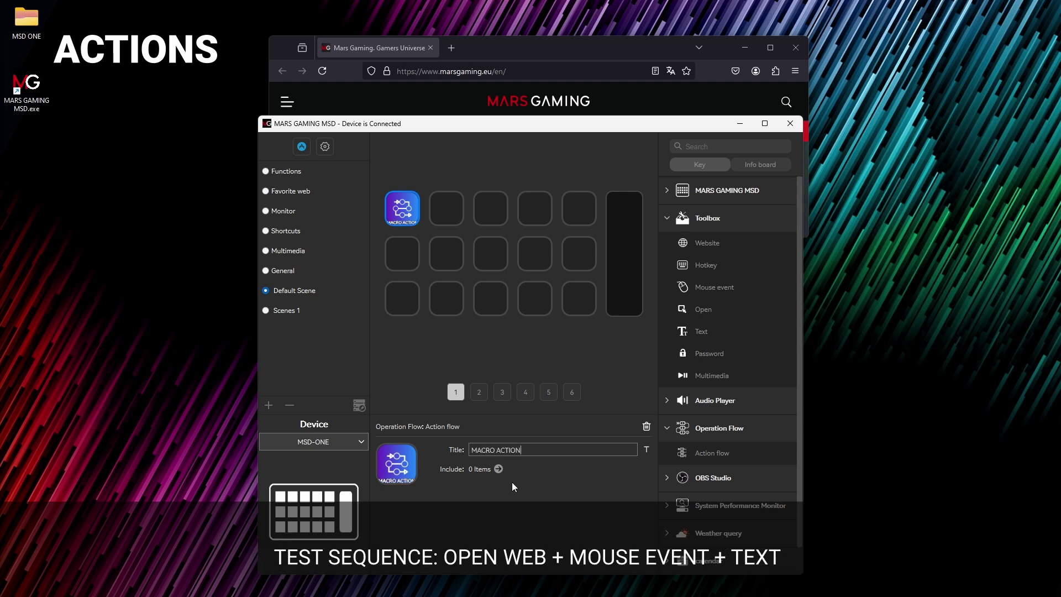
left_click(499, 469)
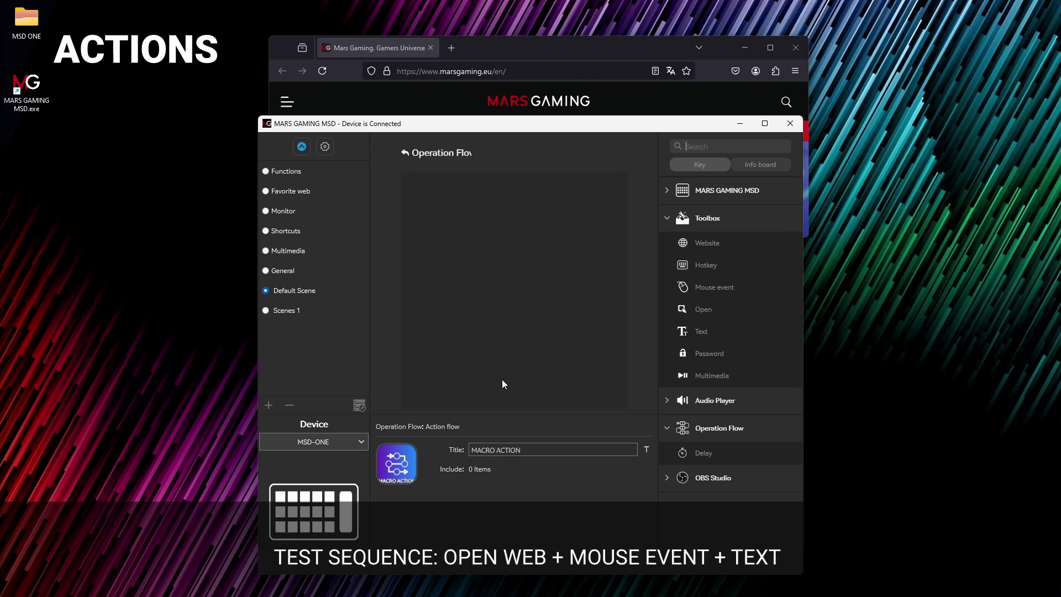
left_click_drag(714, 244, 500, 210)
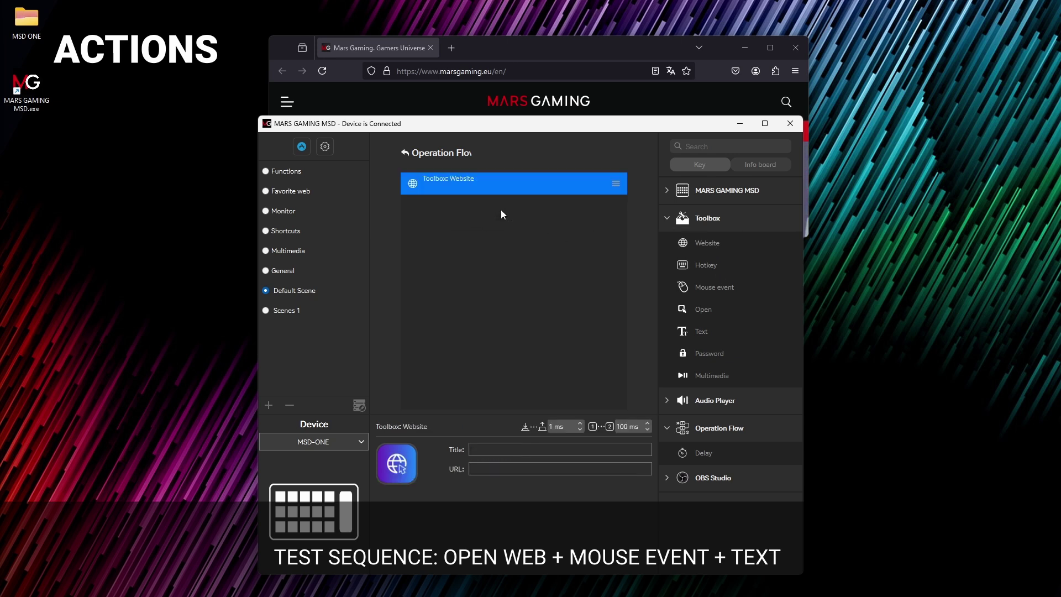
left_click(501, 449)
type("OPEN WEBSITE")
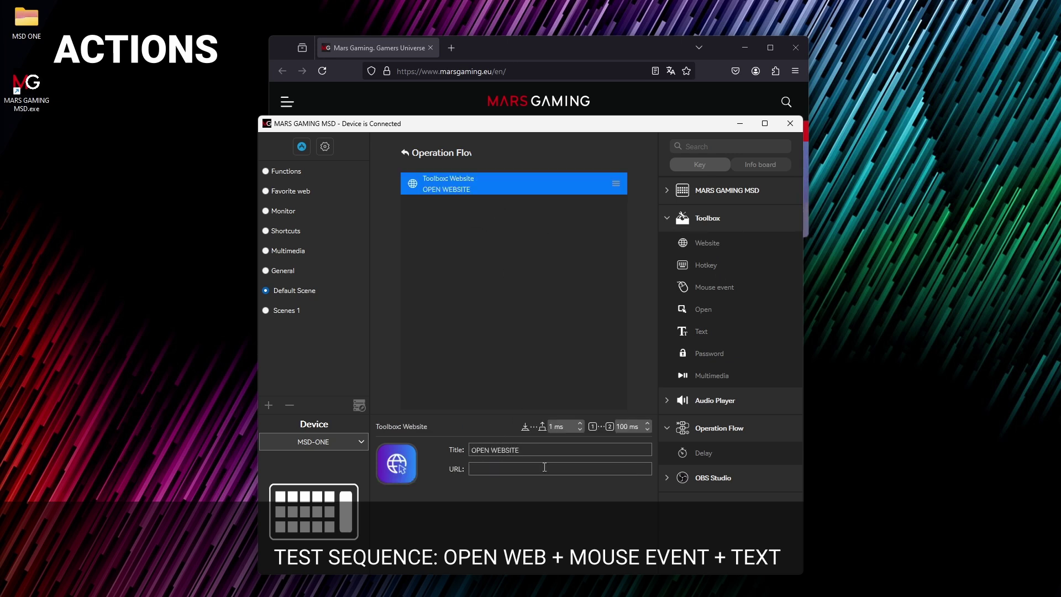
left_click(544, 467)
type("WWW.MARSGA")
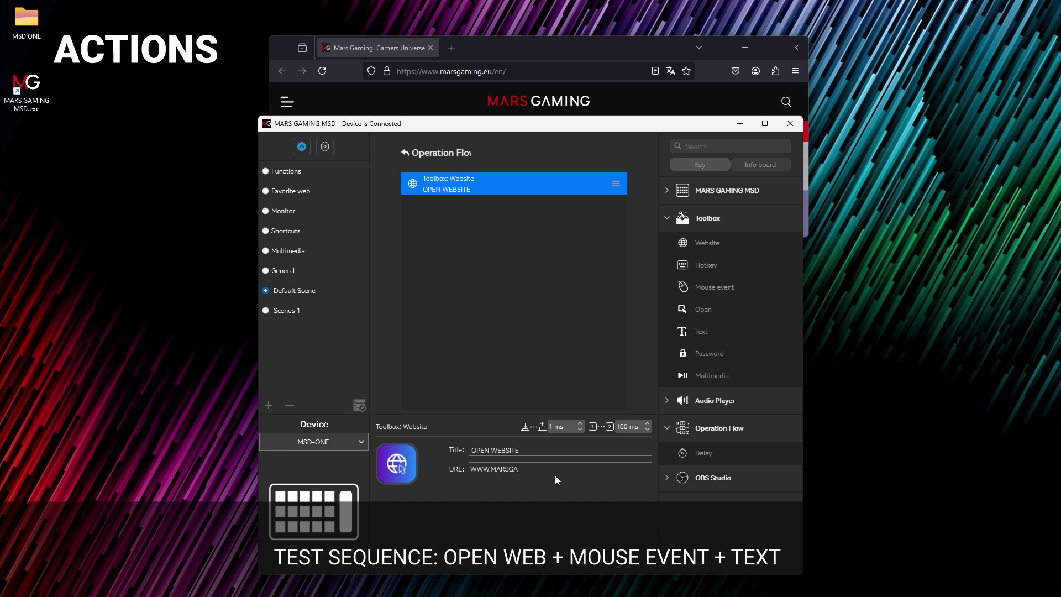
type("MING.EU")
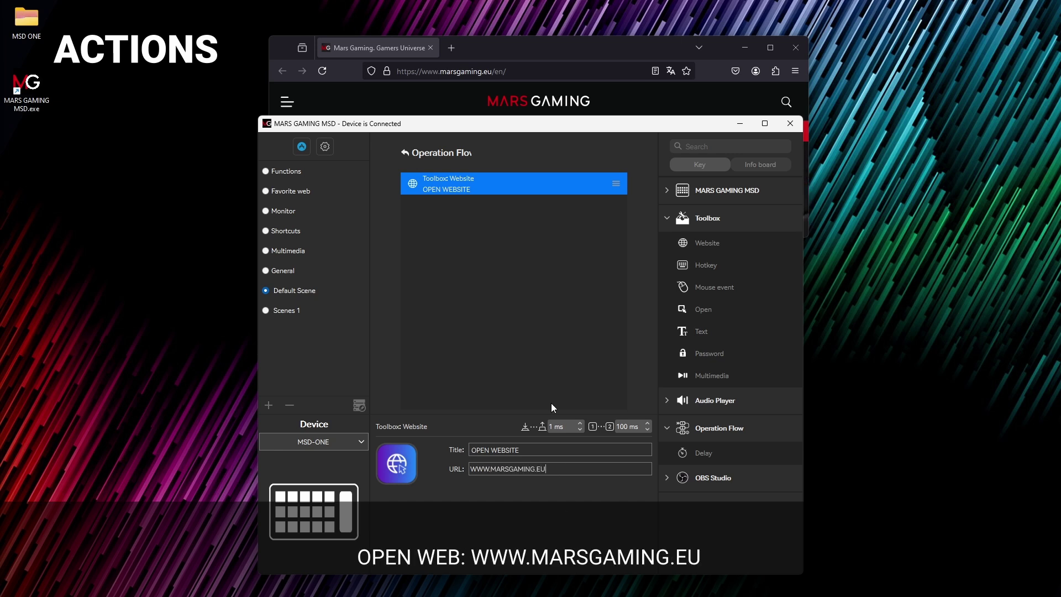
Step: Add a 5 SECONDS delay of 5000 ms, test the flow, and maximize the browser
left_click_drag(701, 452, 492, 221)
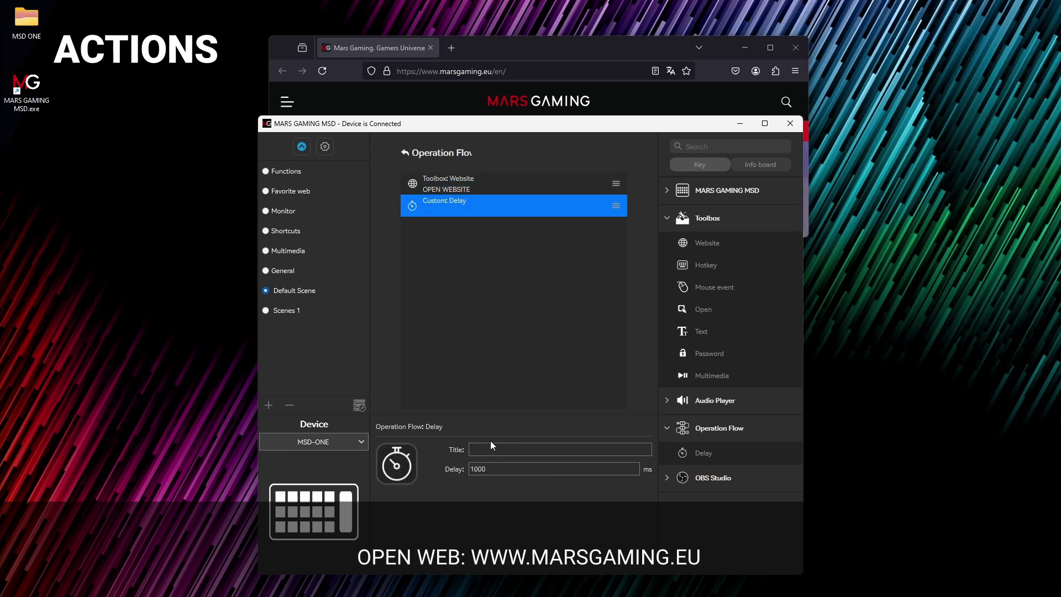
left_click(499, 448)
type("5 SECONDS")
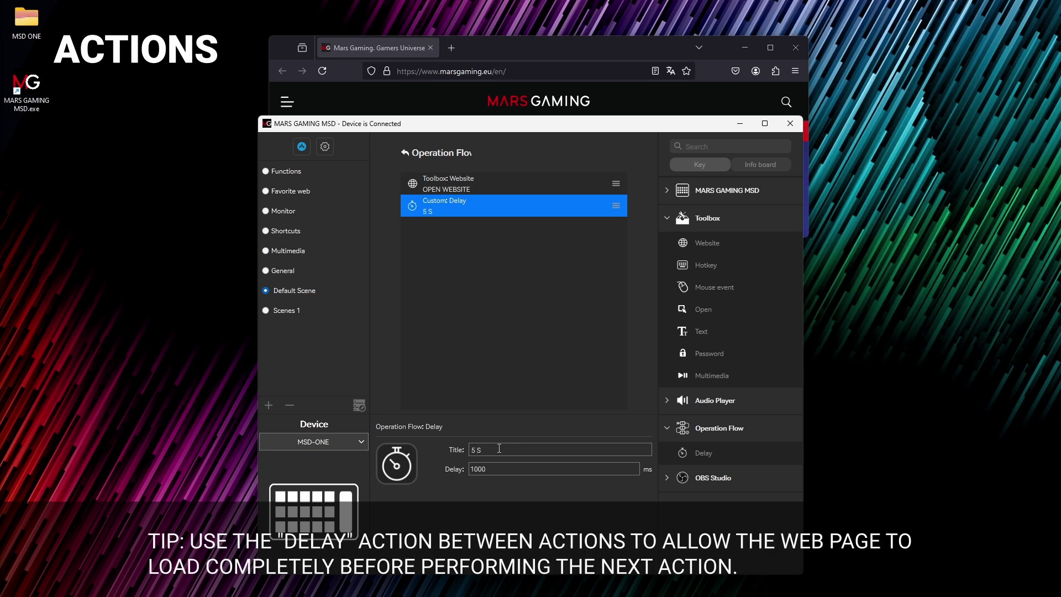
double_click(533, 468)
type("5000")
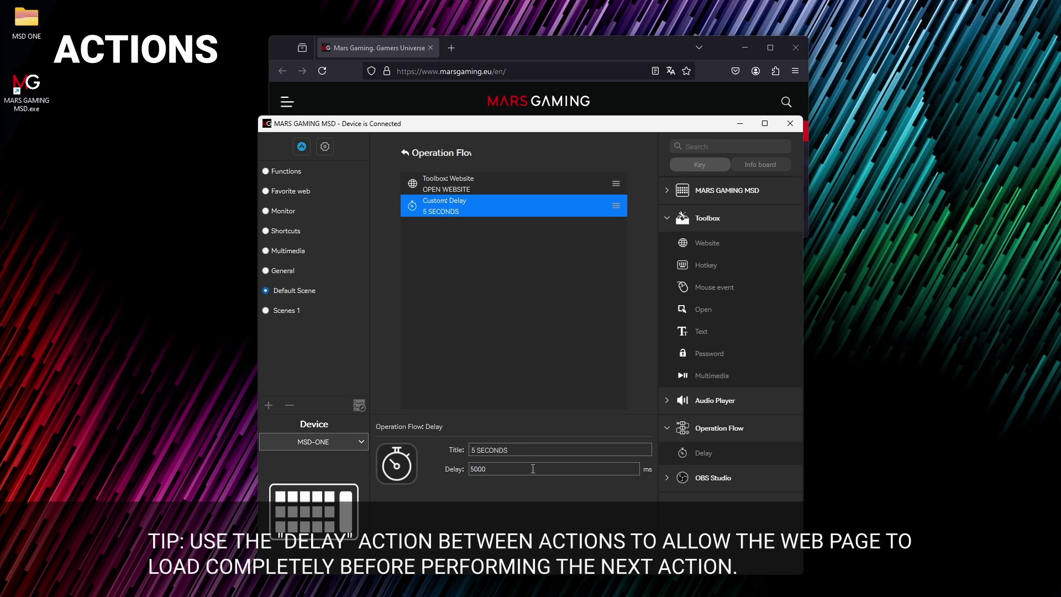
left_click(546, 394)
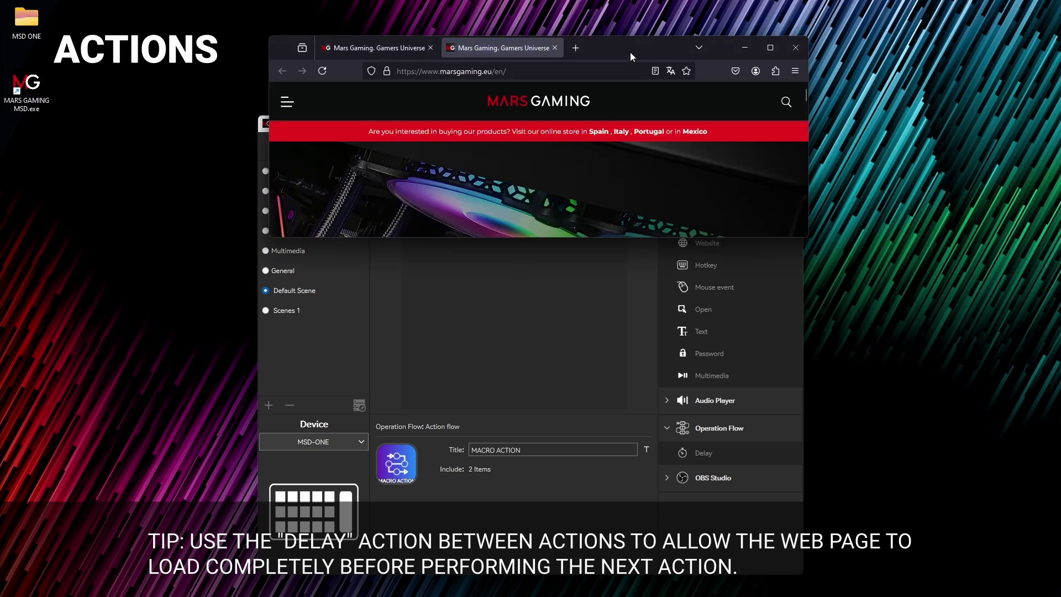
double_click(631, 48)
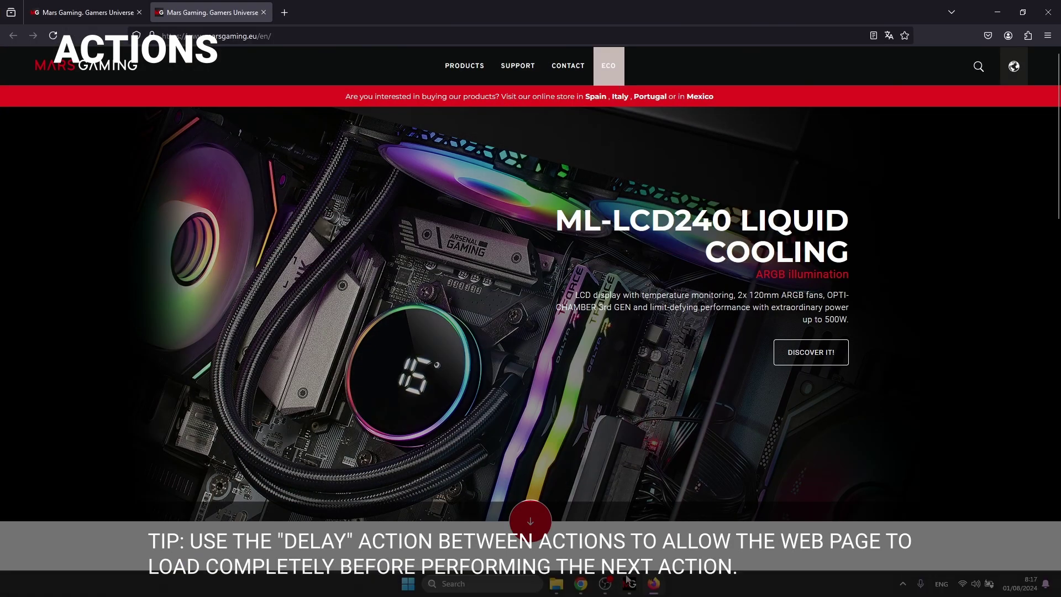
left_click(630, 590)
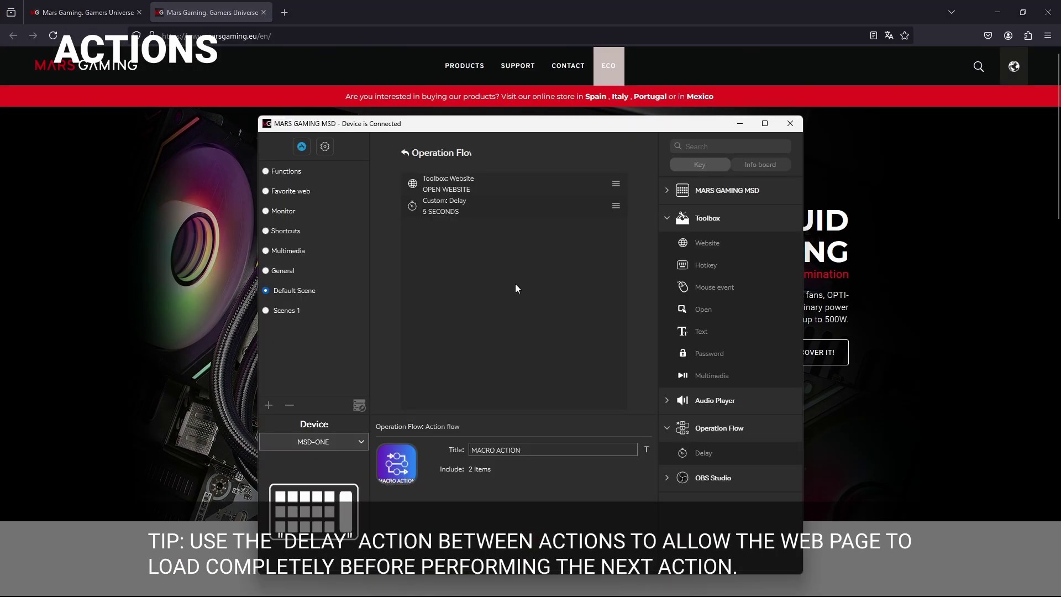
Step: Add a MOVE POINTER AND CLICK mouse step left-clicking at X 1764, Y 122
left_click_drag(691, 285, 489, 241)
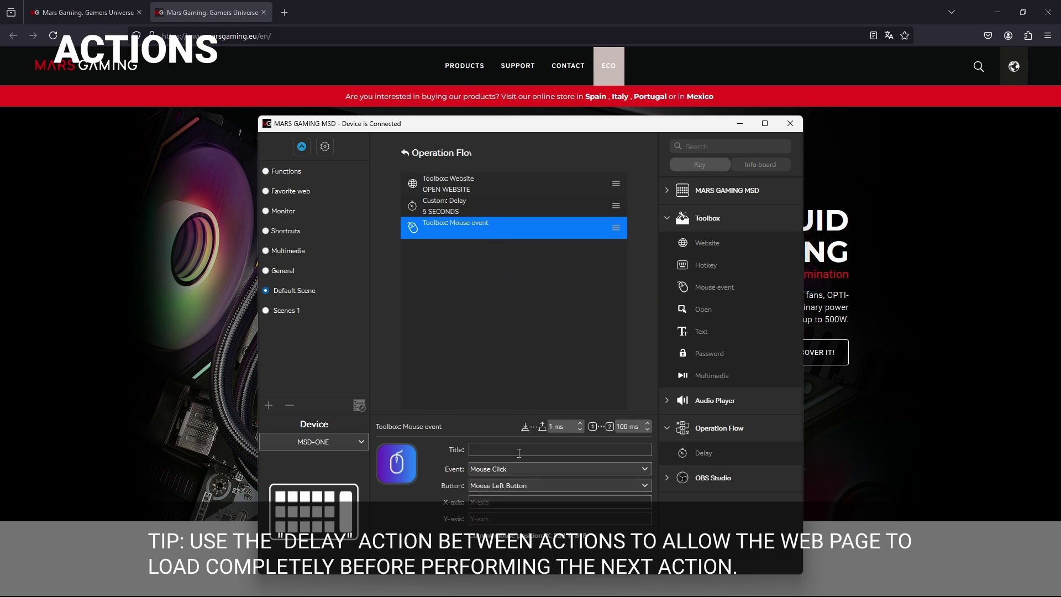
type("MOVE ")
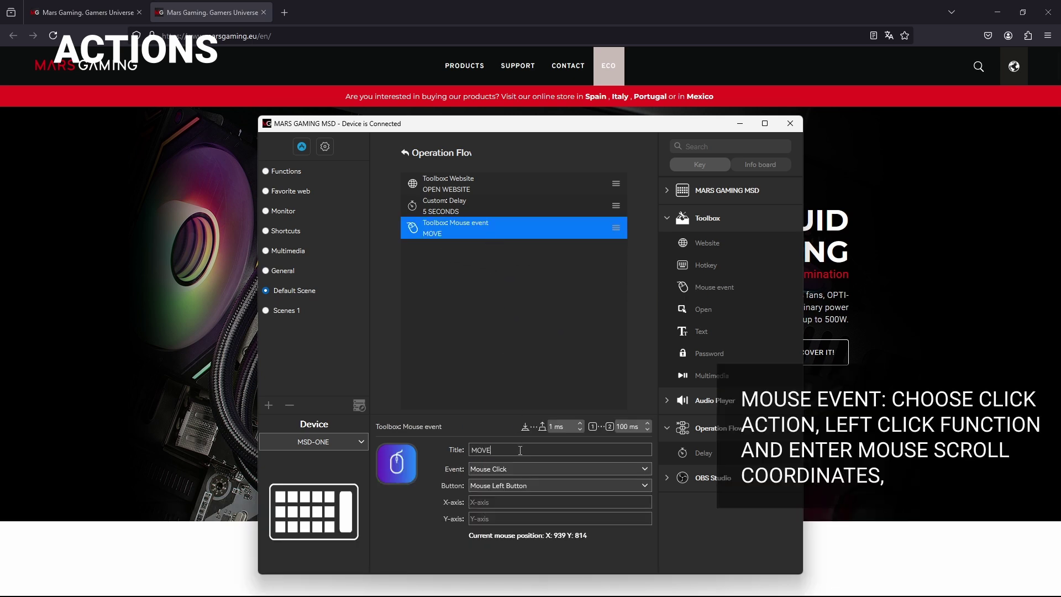
type("POINTER AND CLICK")
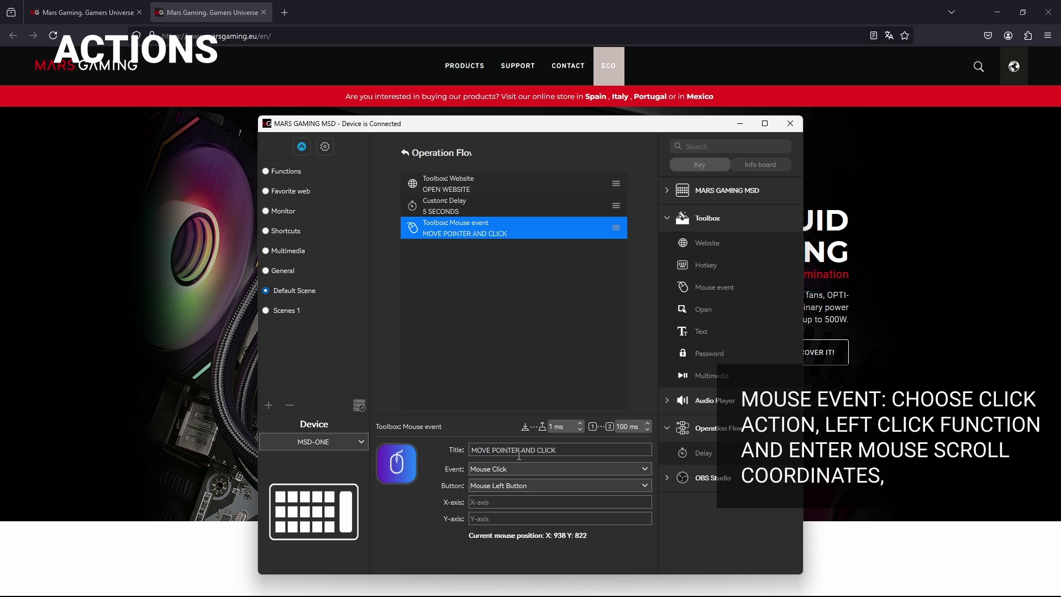
left_click(515, 467)
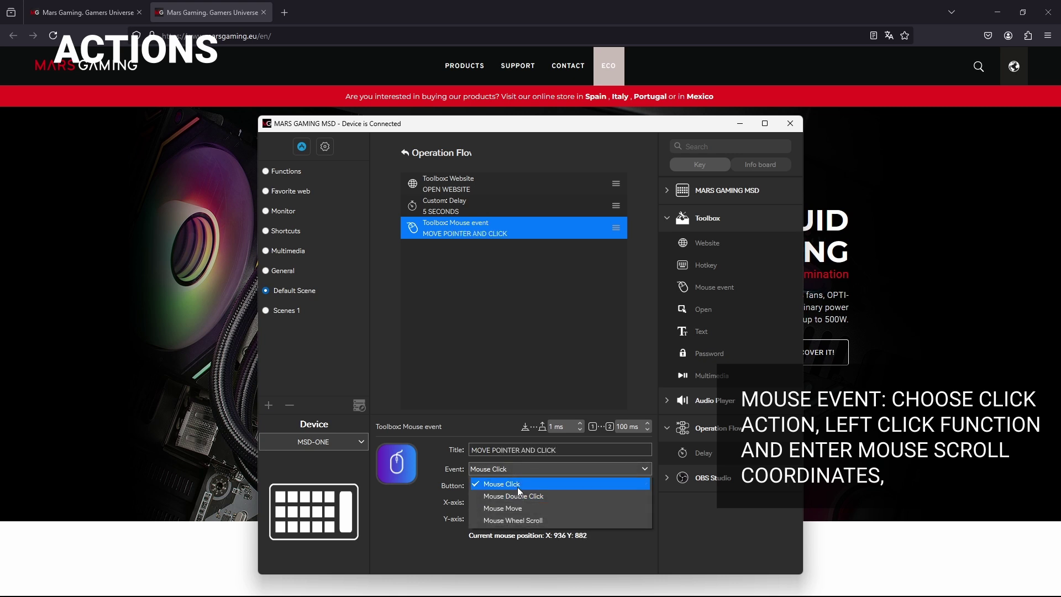
left_click(518, 484)
left_click(522, 485)
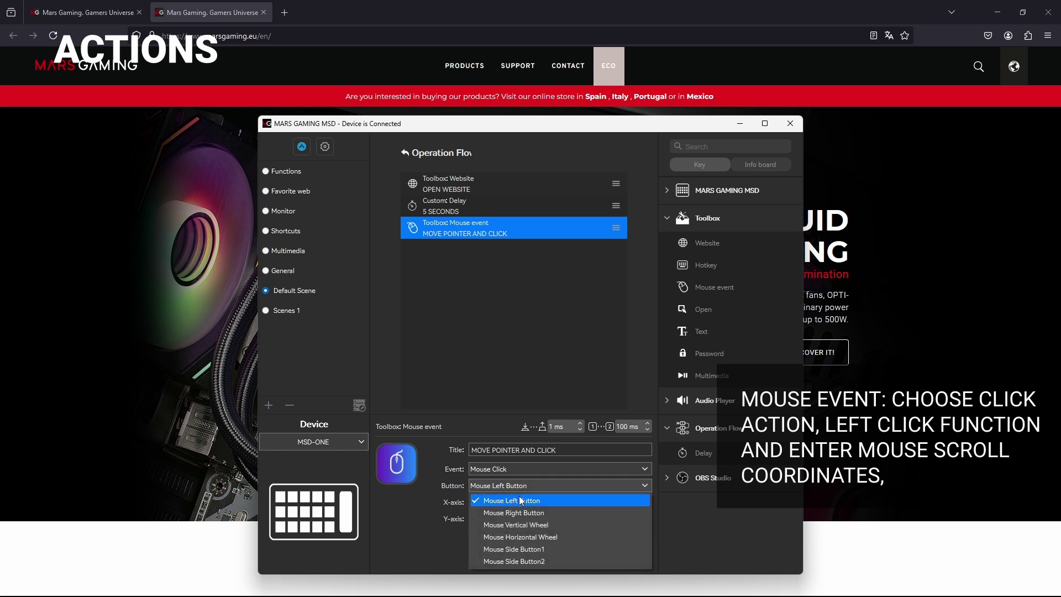
left_click(519, 498)
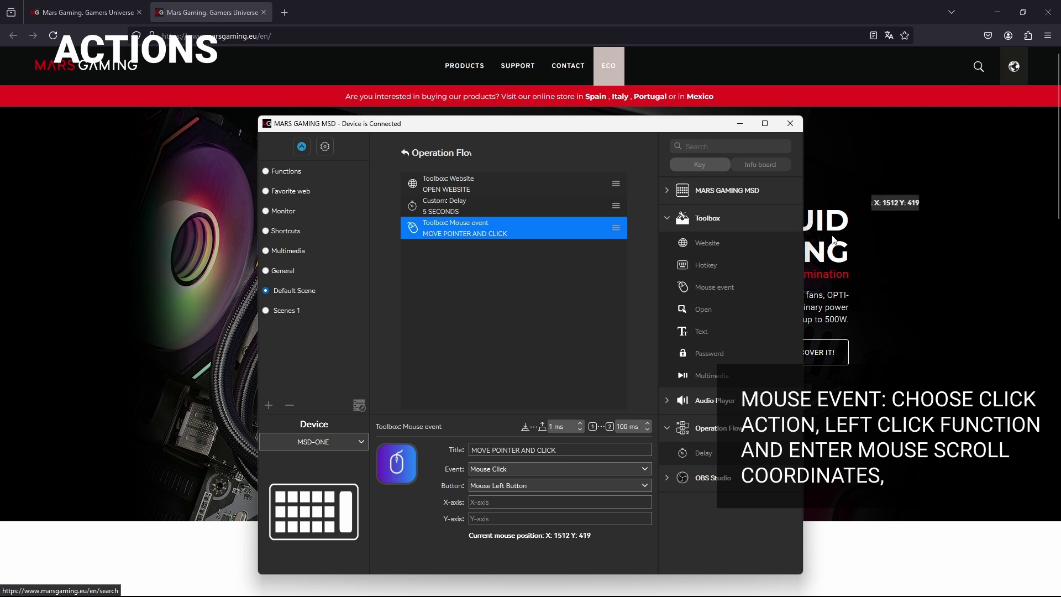
type("1764")
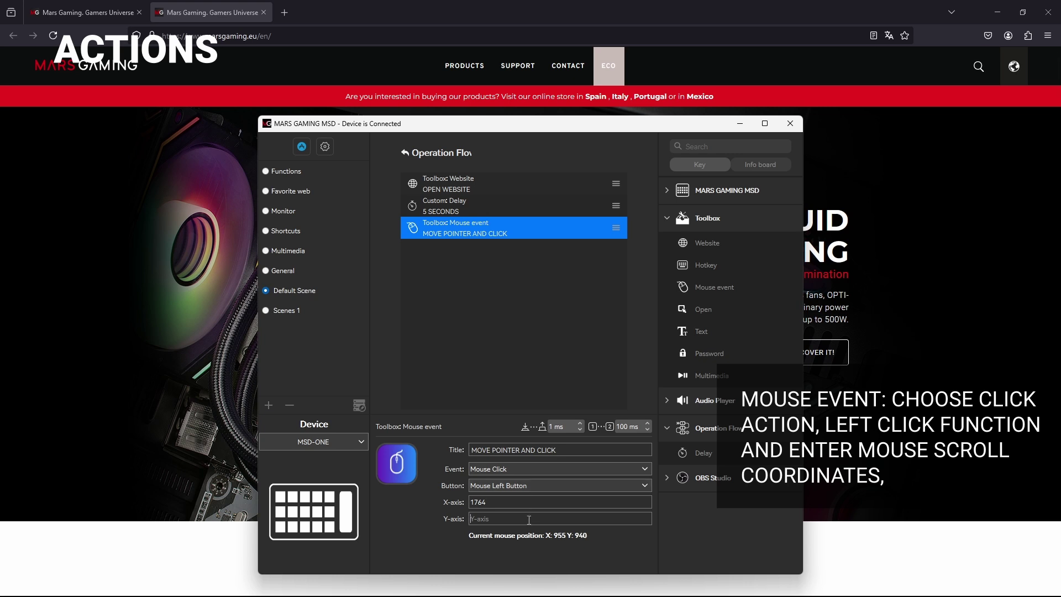
type("122")
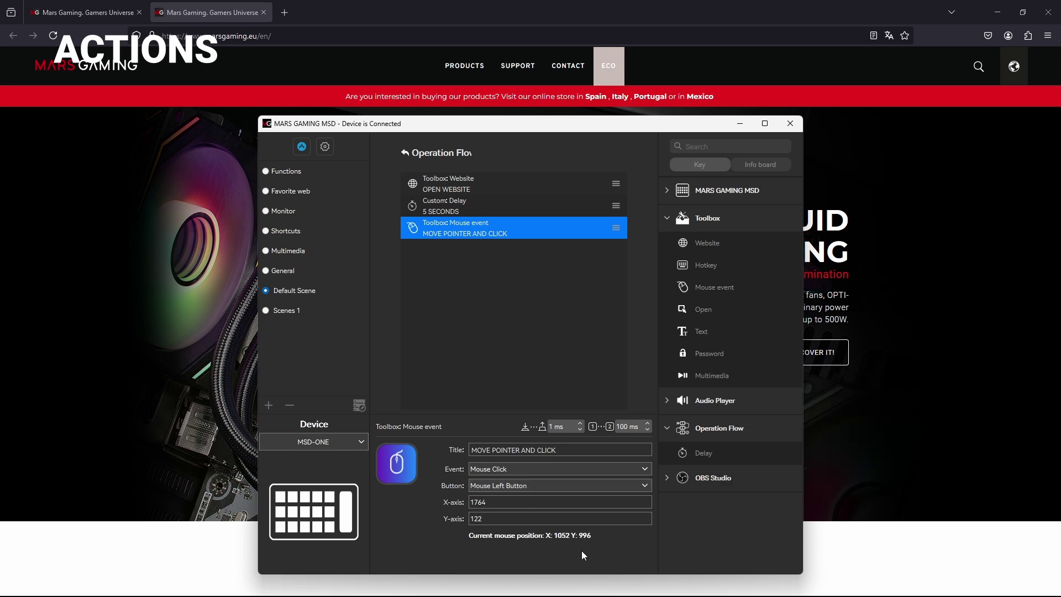
left_click_drag(702, 442, 469, 264)
Step: Title the new delay step '2 SECONDS' and change its delay from 1000 to 2000 ms
left_click(504, 449)
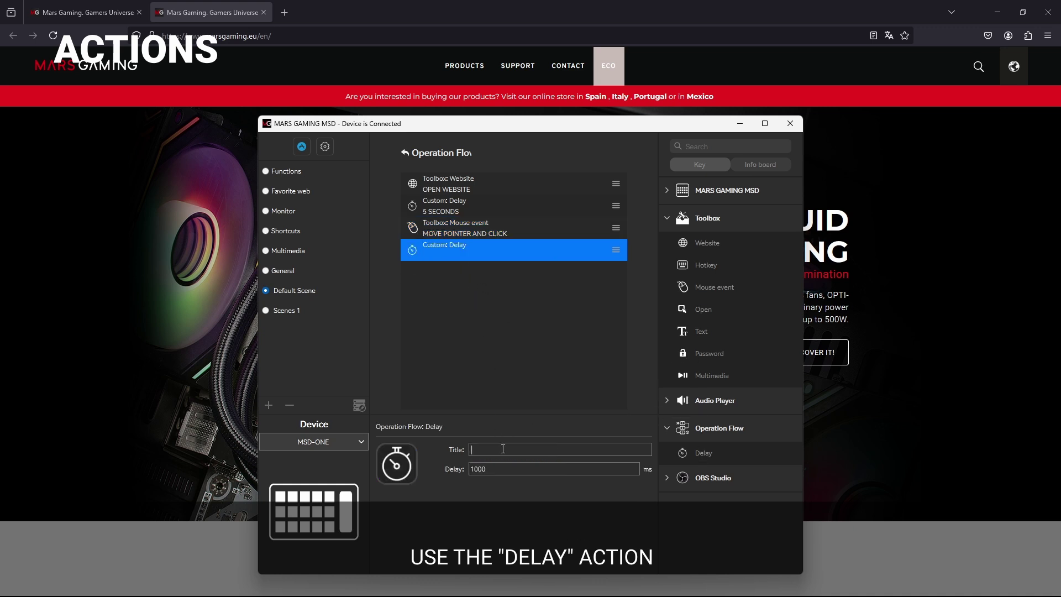
type("2 SECONDS")
left_click_drag(530, 469, 449, 466)
type("2000")
Step: Return to the flow summary, check the Mars Gaming search page, then go back to MSD
left_click(475, 347)
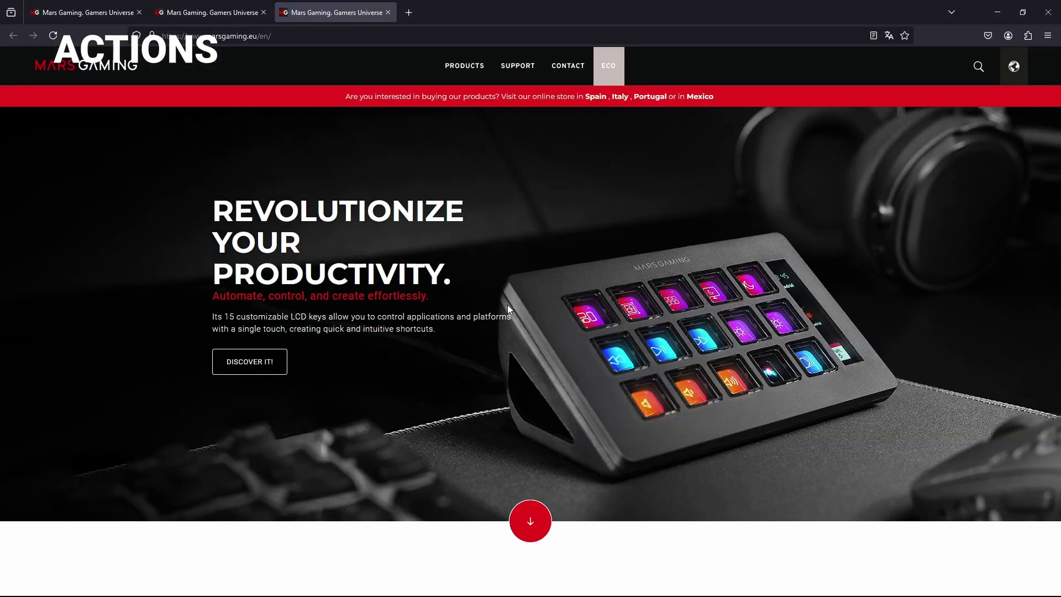
left_click(978, 67)
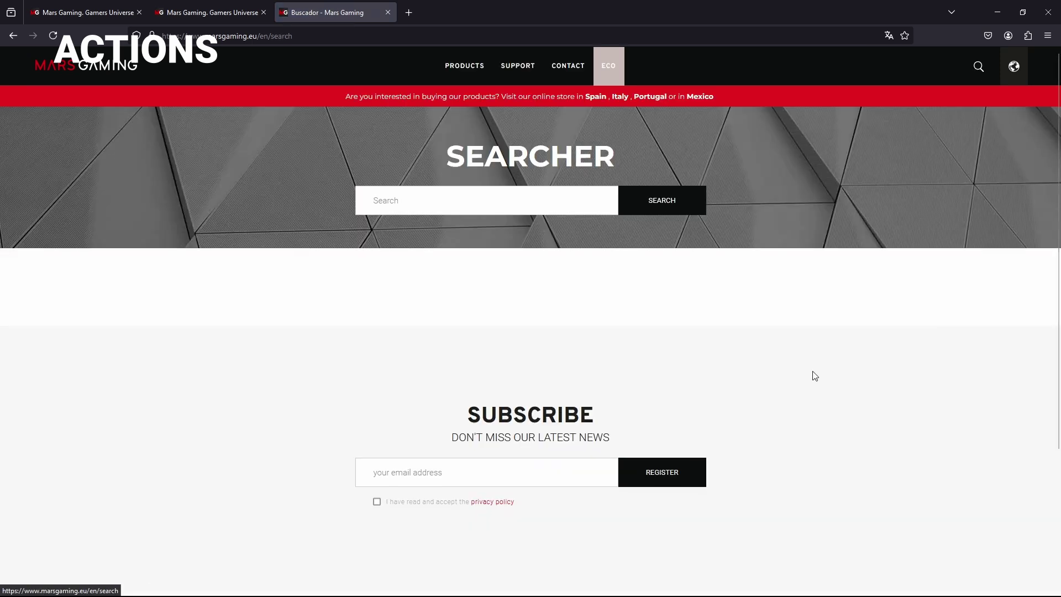
left_click(628, 585)
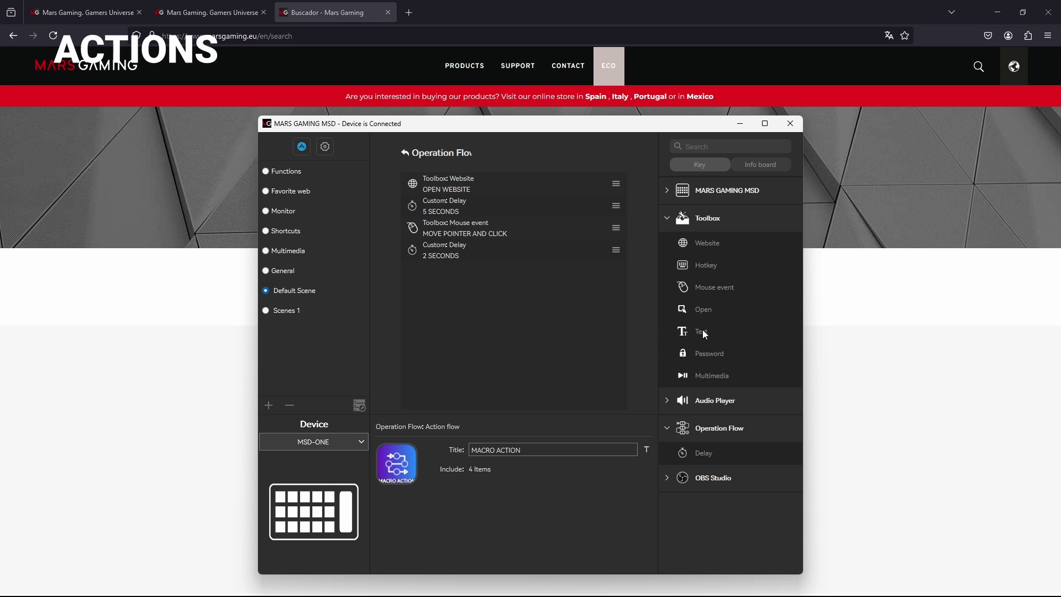
Step: Add a Text step titled 'WRITE MC-TITAN' whose text is MC-TITAN
left_click_drag(702, 329, 488, 287)
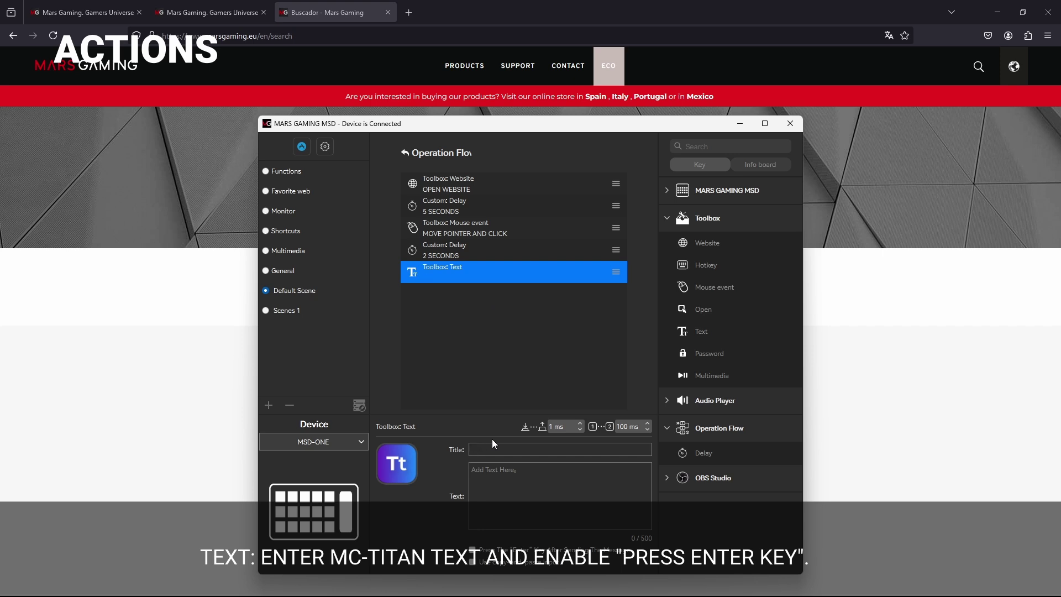
type("WRITE MC")
key("BackSpace")
type("-TITAN")
left_click(544, 489)
type("MC")
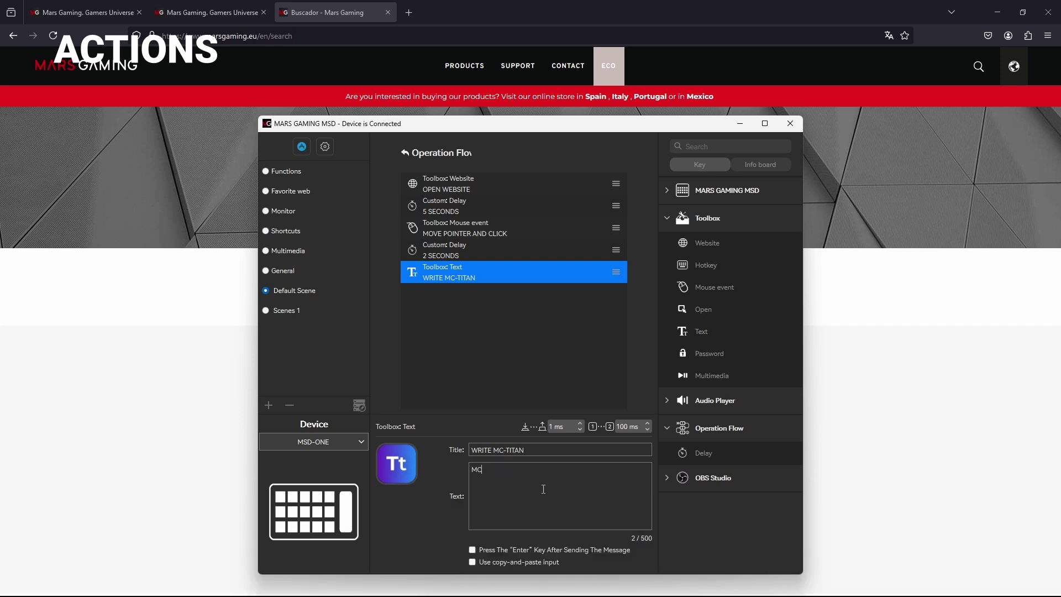
type("-TITAN")
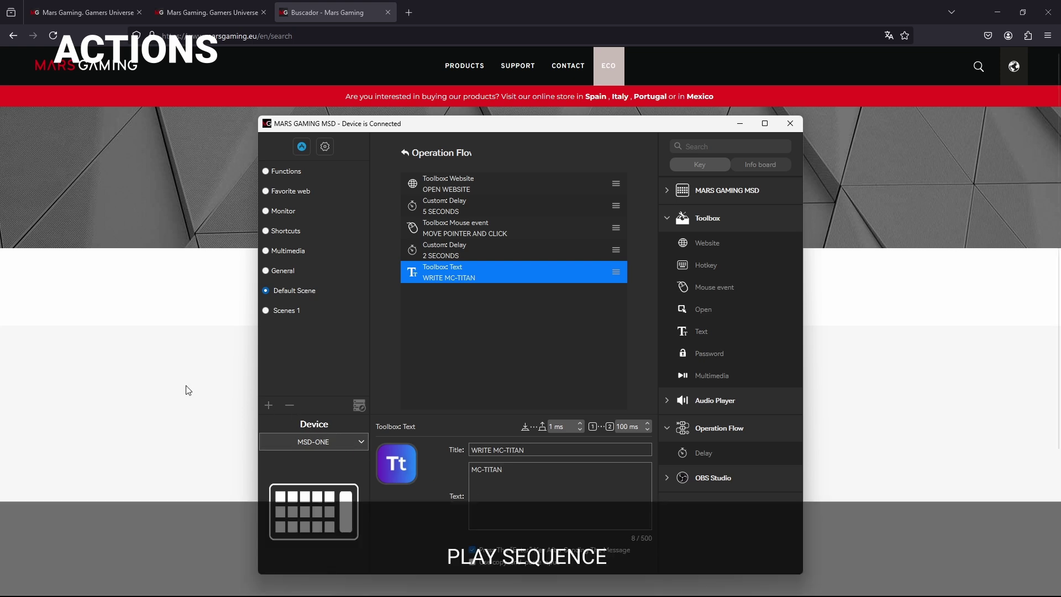
Step: On the Mars Gaming site in the browser, search for MC-TITAN
left_click(175, 383)
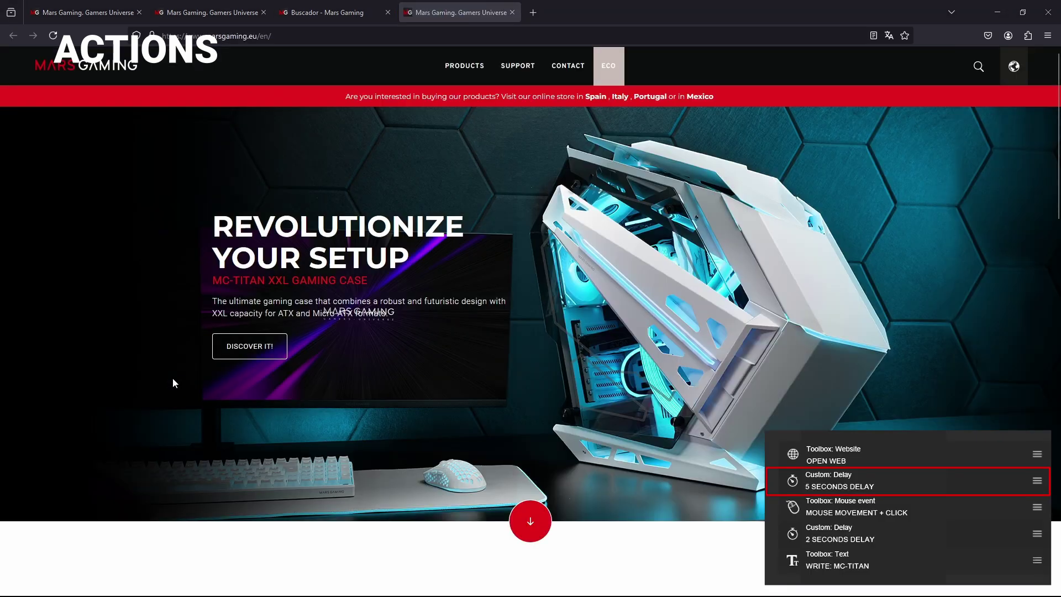
left_click(978, 66)
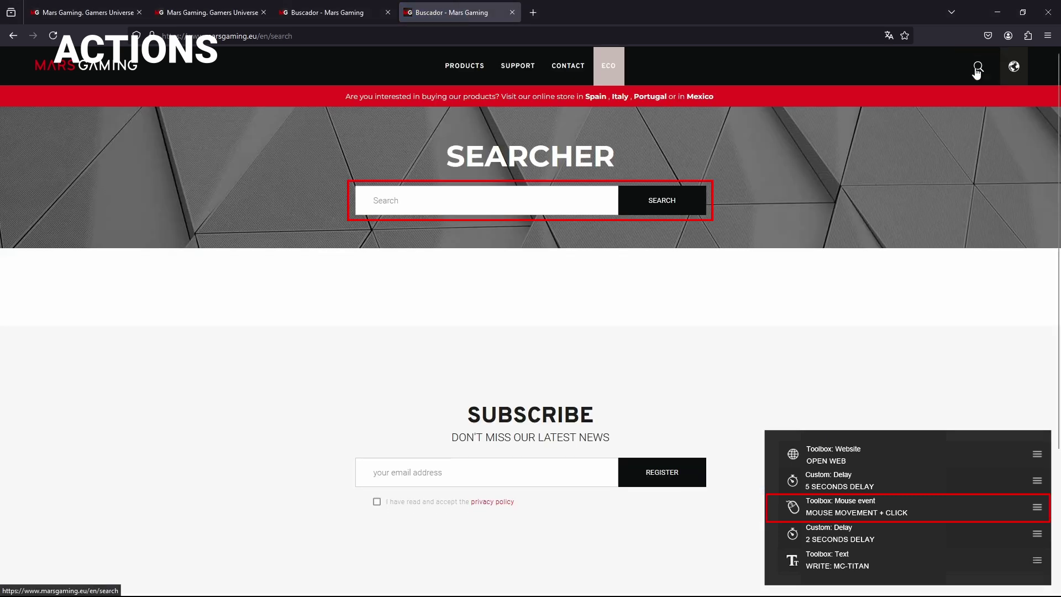
type("MC-TITAN")
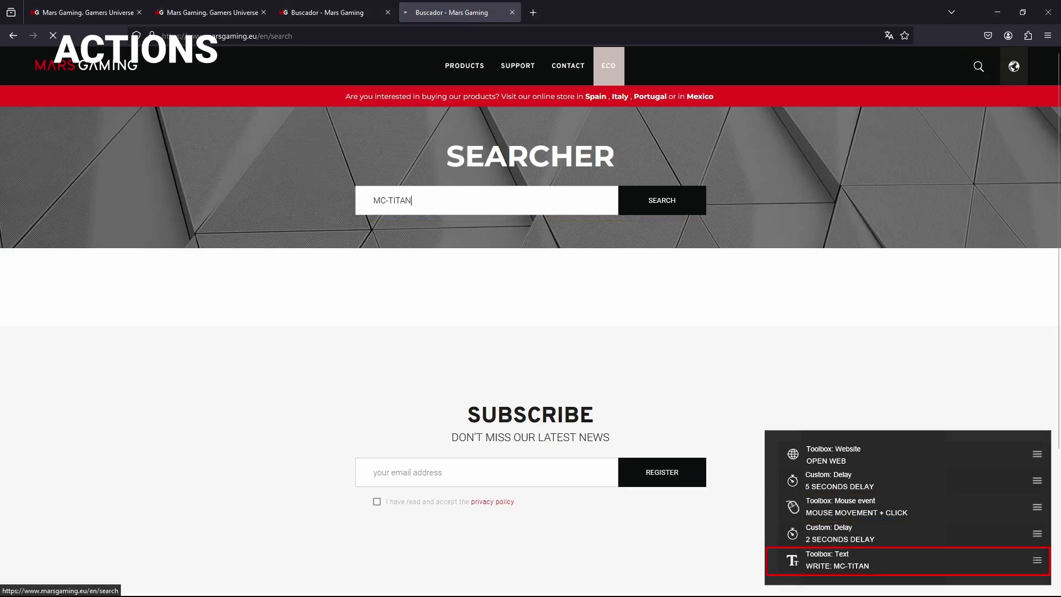
key("Return")
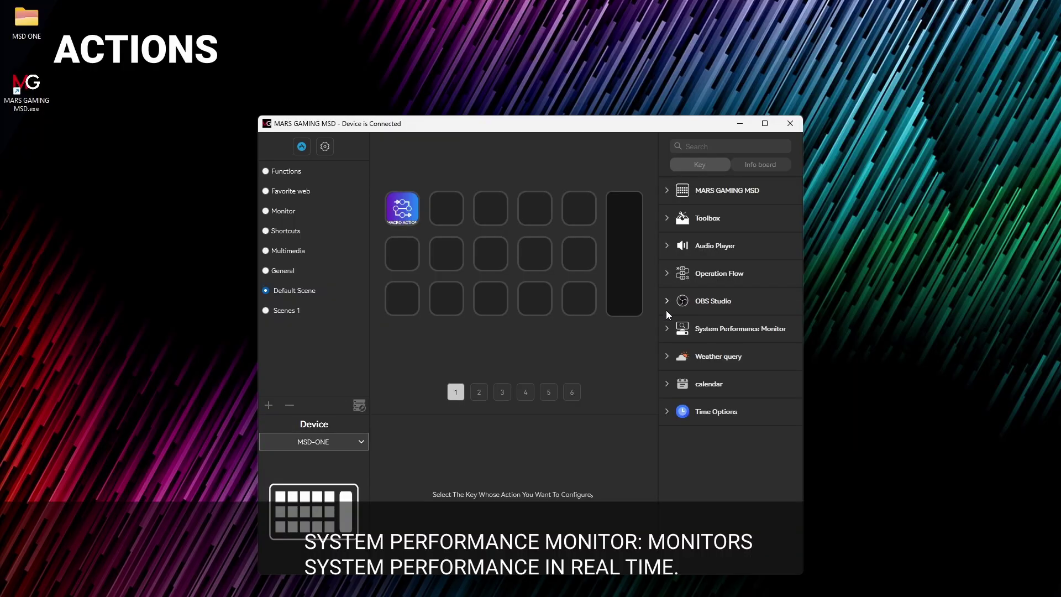
Step: Place CPU usage, CPU temperature, Memory, Internet speed and hard disk monitor keys onto empty keys
left_click(667, 328)
left_click_drag(711, 352, 627, 221)
left_click_drag(701, 376, 628, 239)
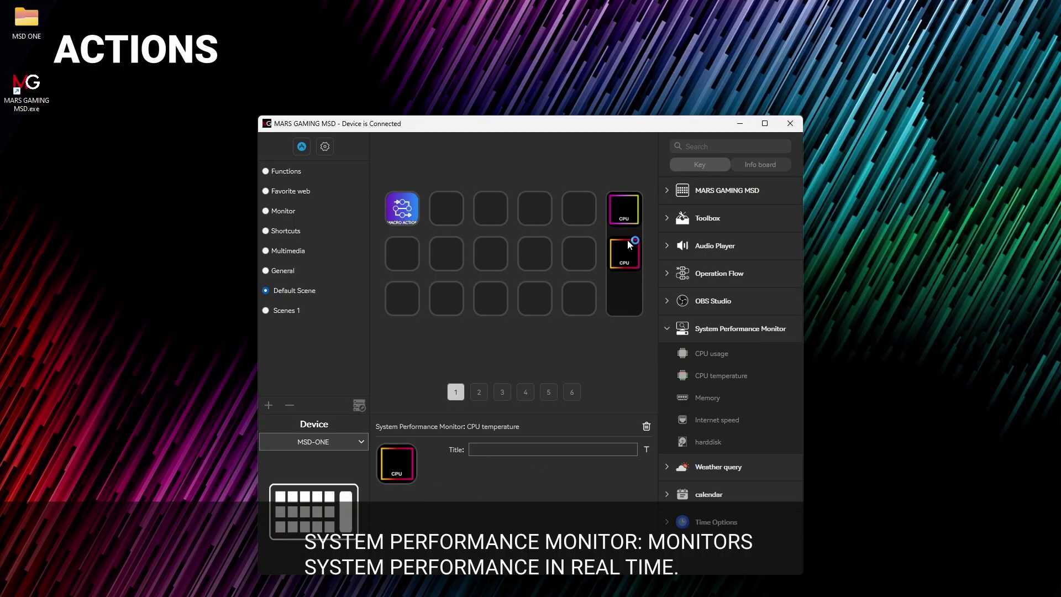
left_click_drag(705, 396, 629, 298)
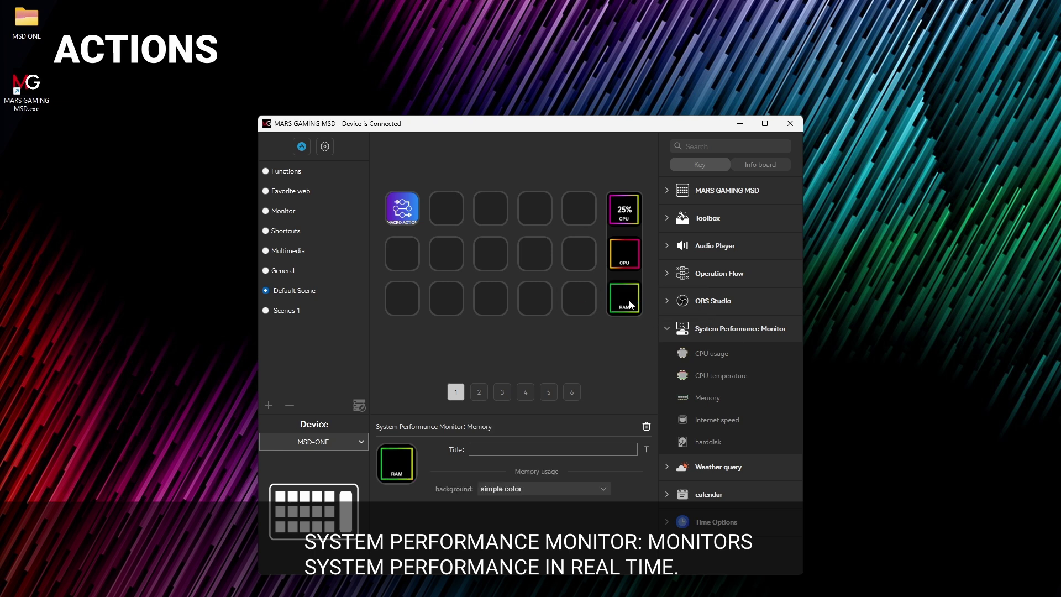
left_click_drag(704, 419, 585, 298)
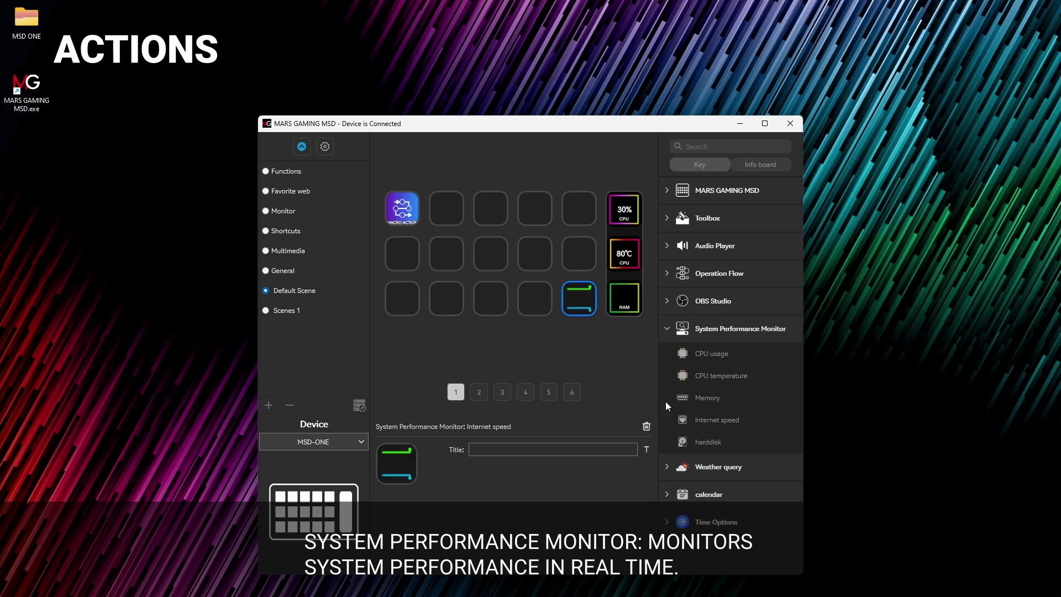
left_click_drag(696, 441, 537, 299)
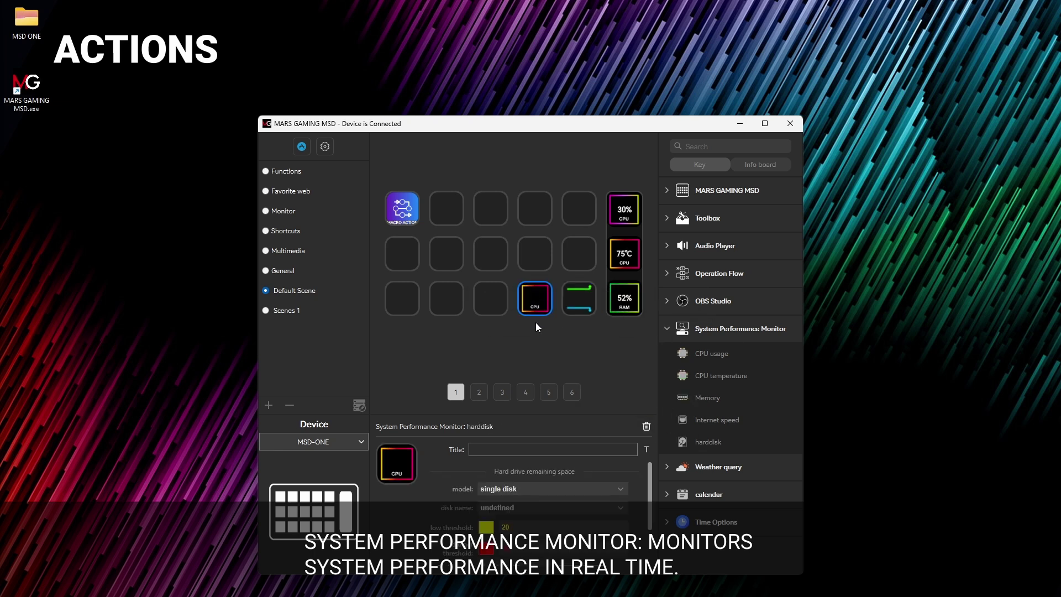
left_click(536, 333)
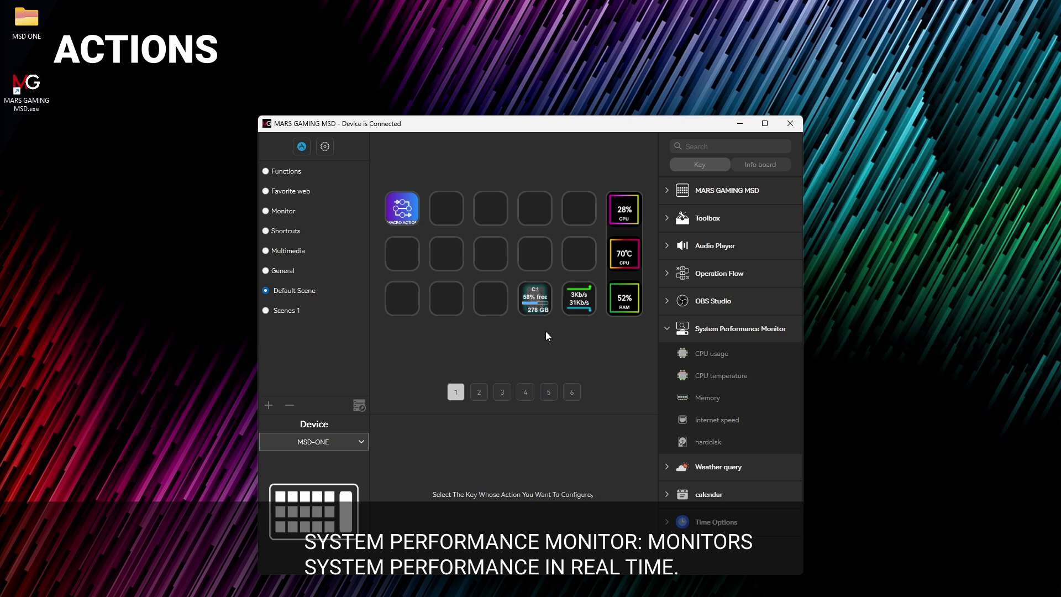
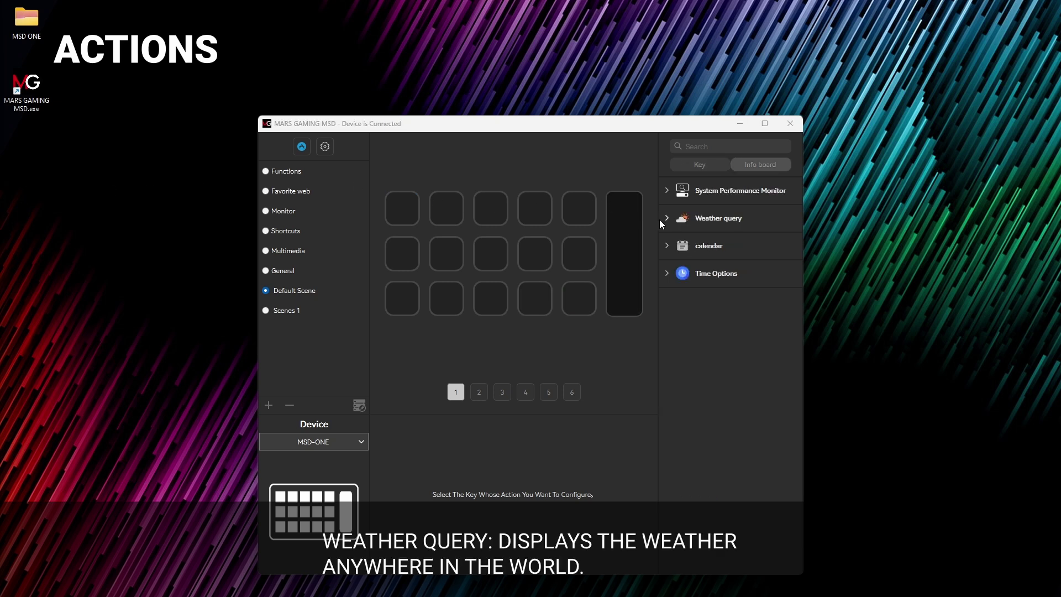
Step: Place a Weather query on the tall info key and set its city to MADRID, showing 19°C
left_click(661, 221)
left_click_drag(710, 244, 618, 225)
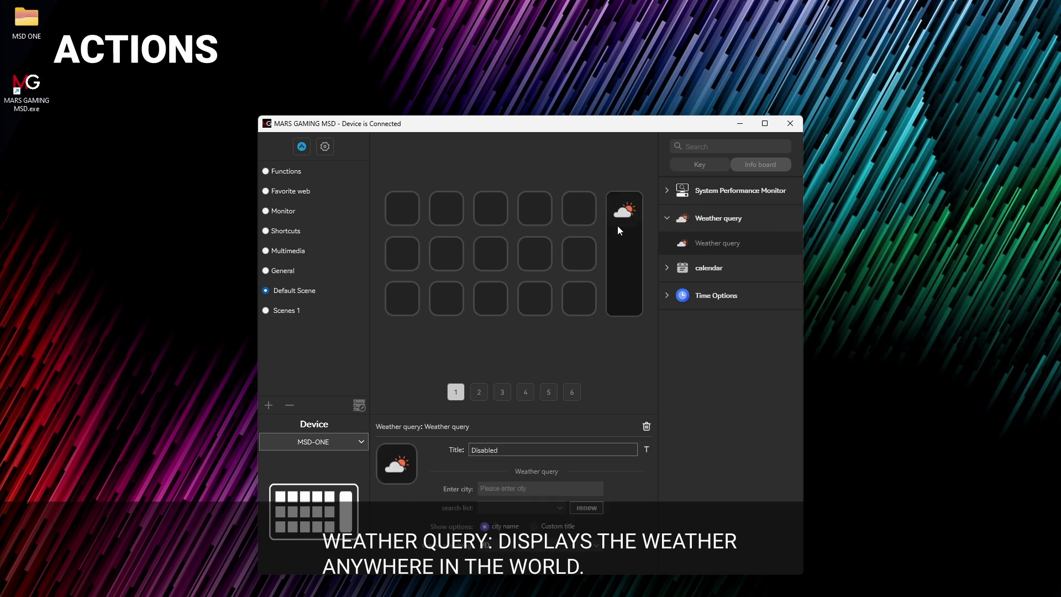
left_click(545, 488)
type("MADRID")
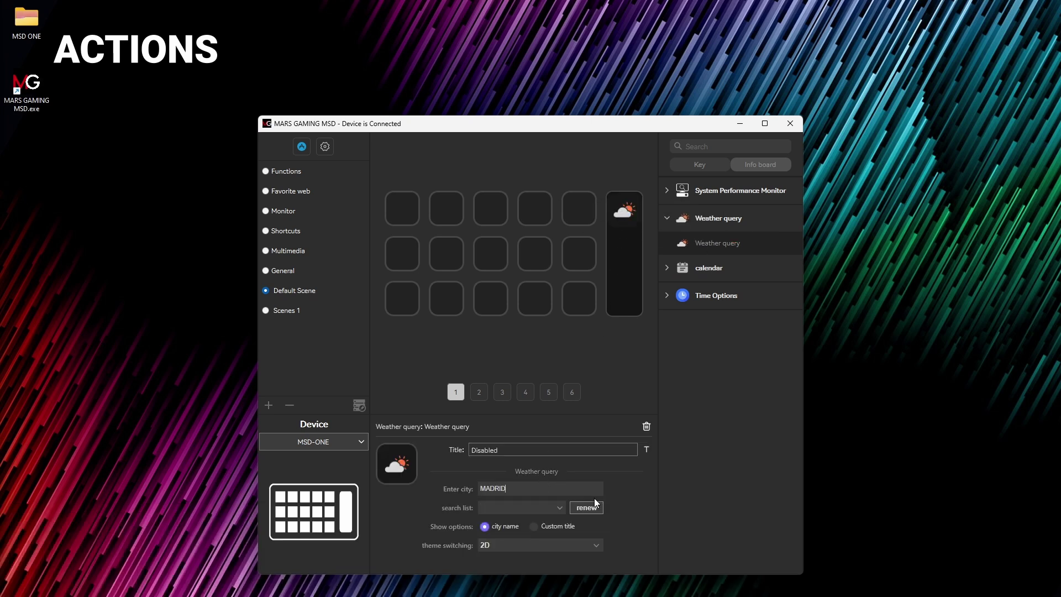
left_click(595, 498)
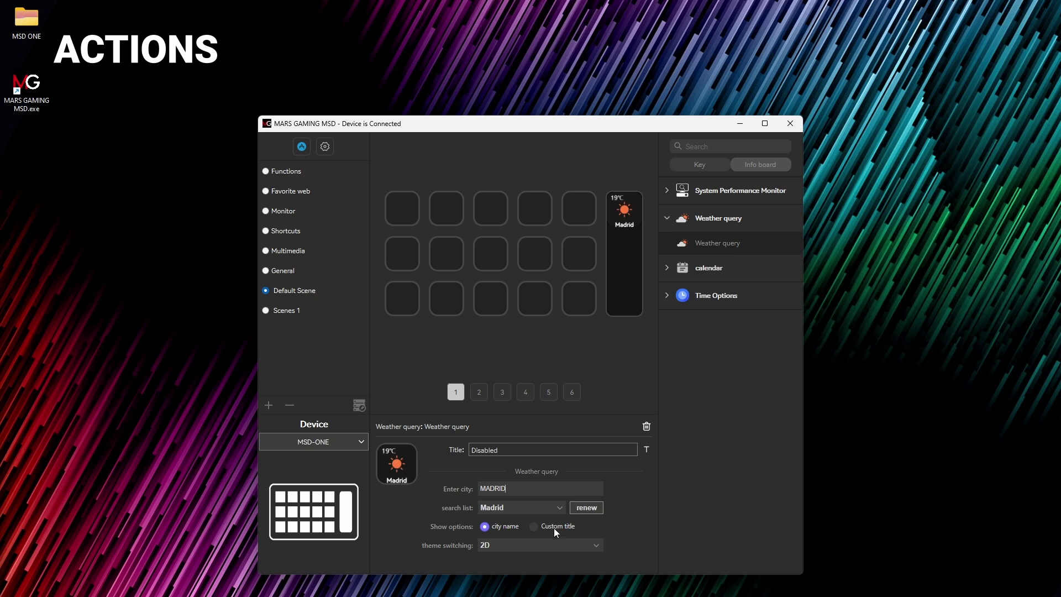
Step: Switch the Madrid weather to the 3D theme and add another Weather query to top-row key 5
left_click(560, 545)
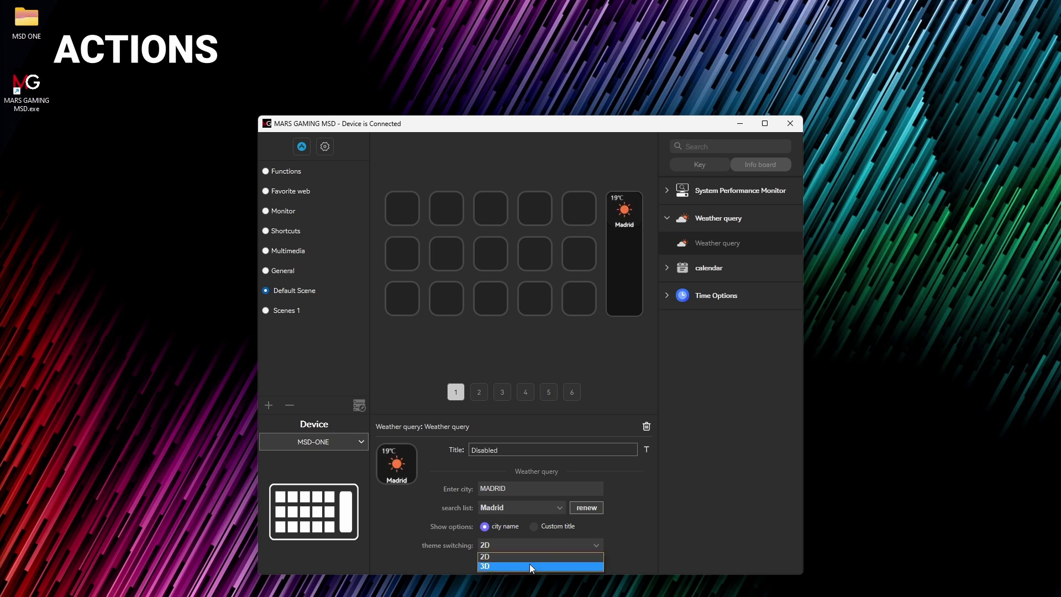
left_click(530, 563)
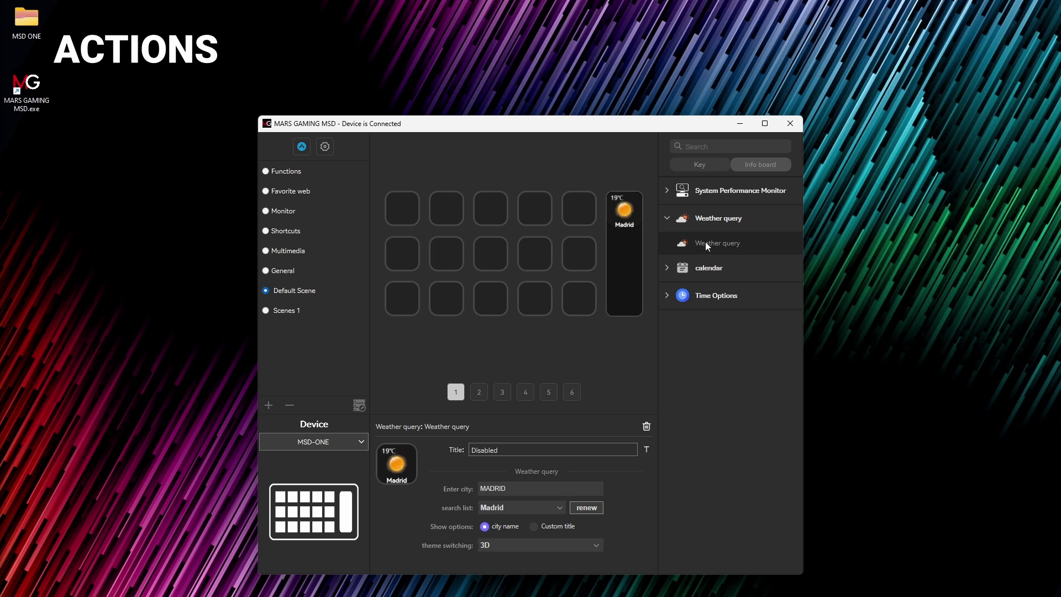
left_click_drag(706, 243, 570, 210)
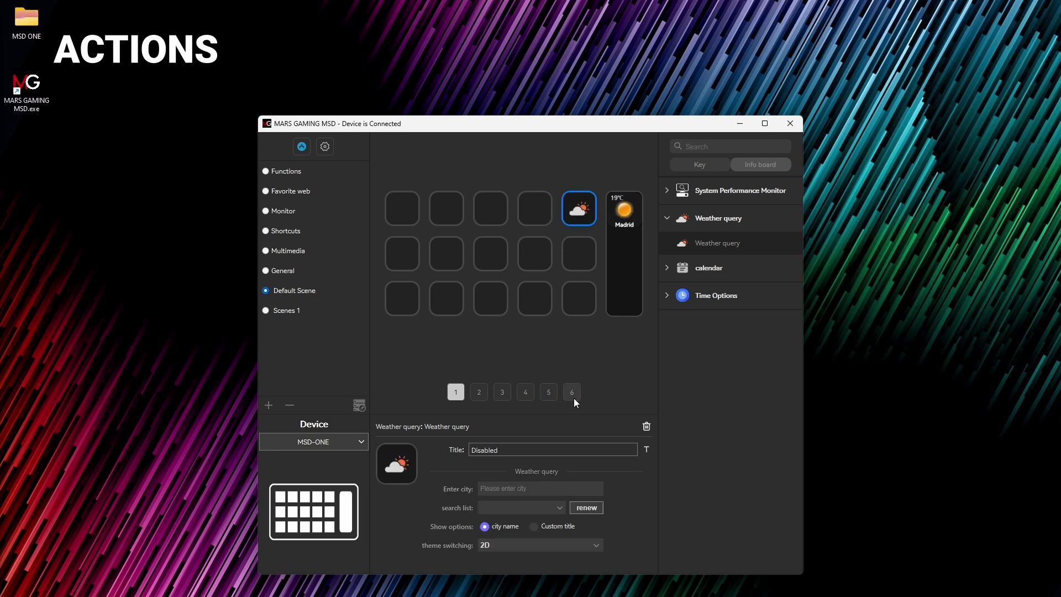
Step: Set the top-row weather city to LONDON with the custom title LONDON
type("LONDON")
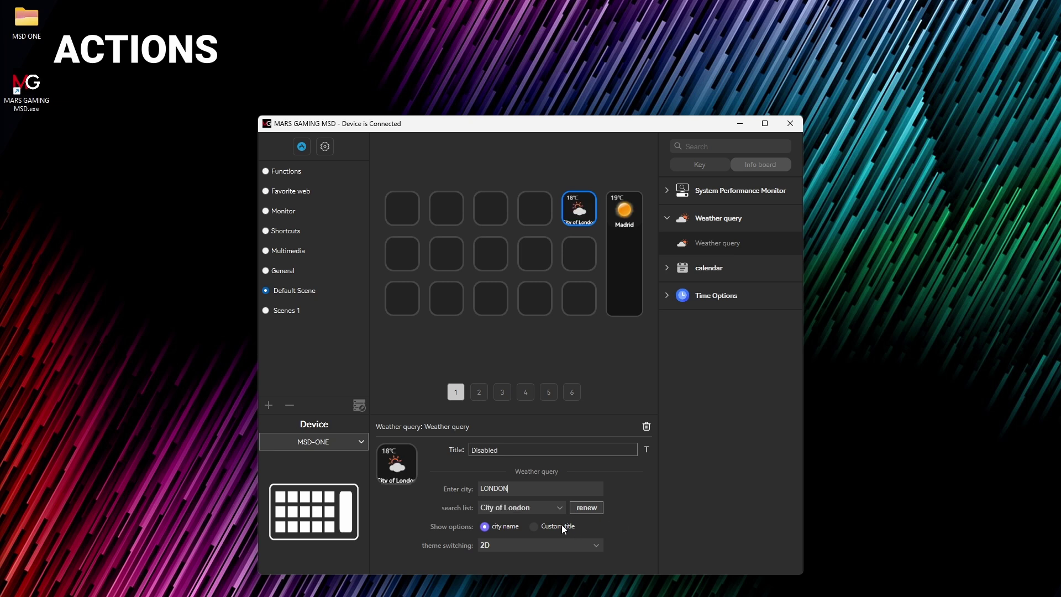
left_click(534, 526)
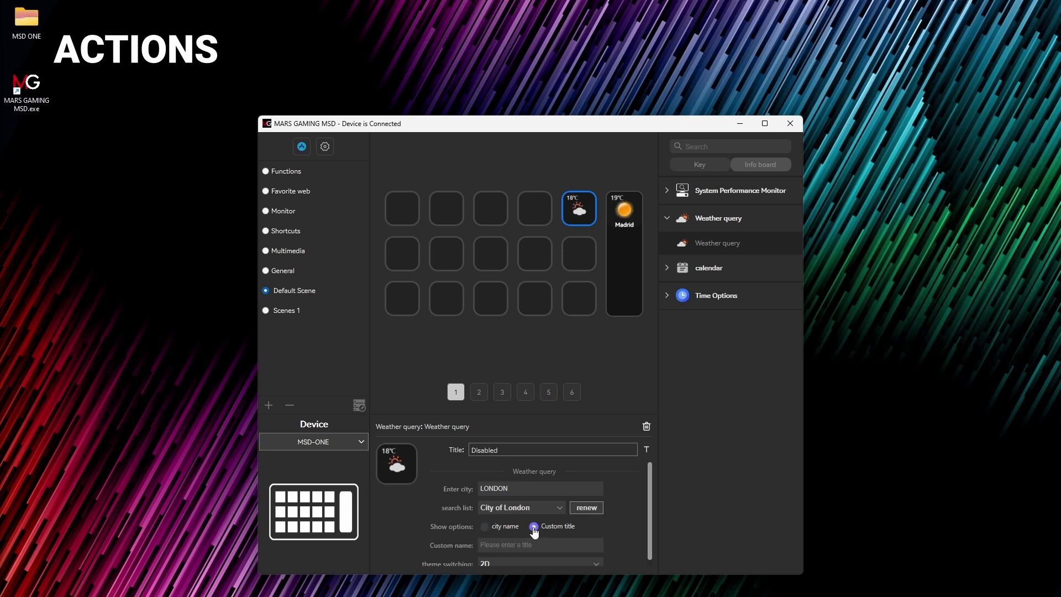
left_click(532, 549)
type("LONDON")
scroll(532, 550, "down", 1)
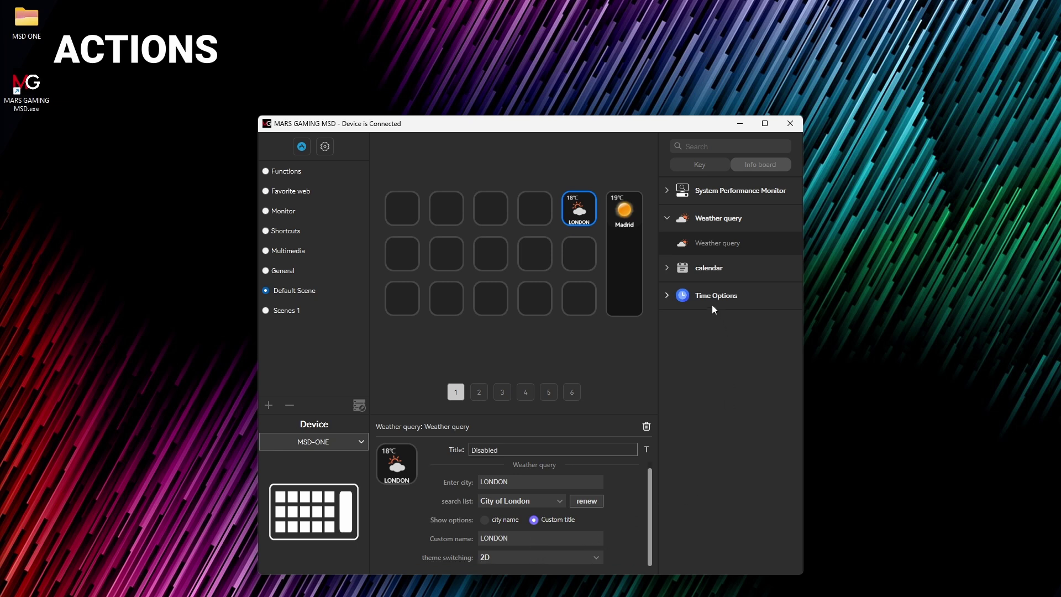
Step: Add a calendar widget below the Madrid weather on the tall key
left_click(618, 213)
left_click(666, 262)
left_click_drag(724, 293, 625, 255)
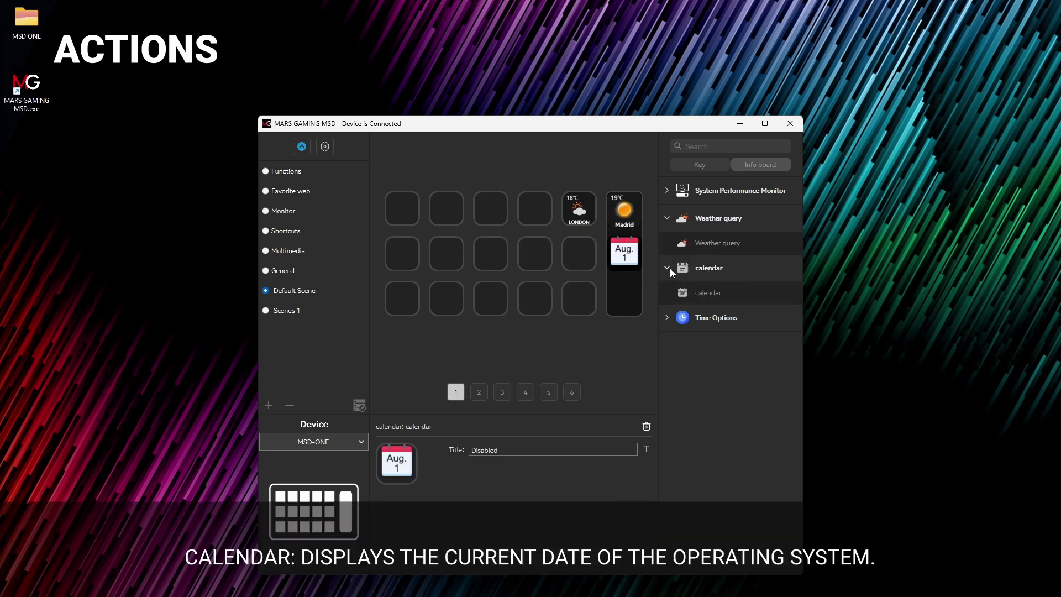
Step: Add a World Time clock titled USA to the bottom of the tall key
left_click(666, 318)
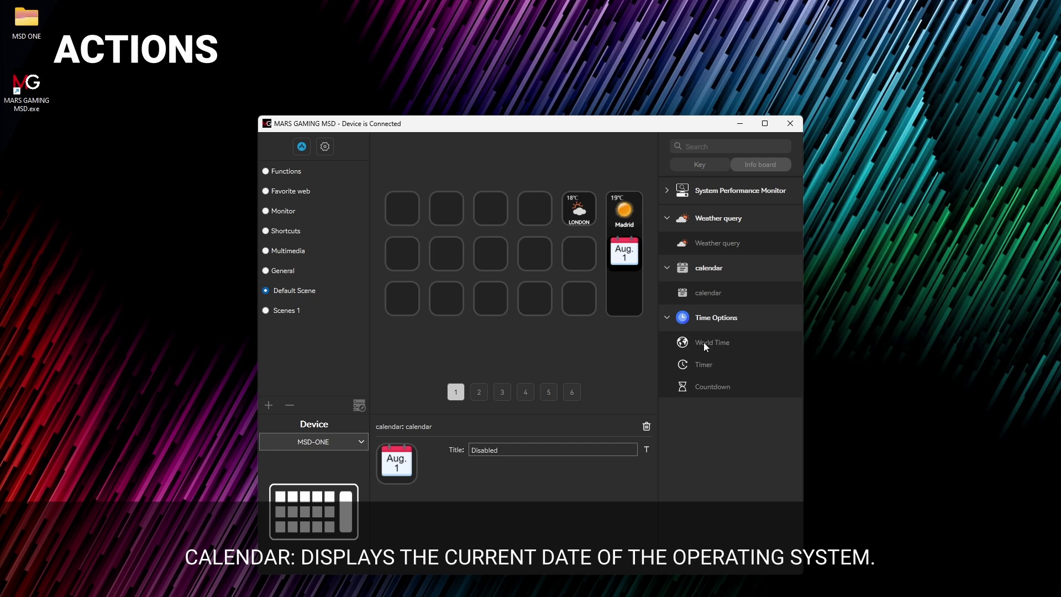
left_click_drag(704, 343, 626, 295)
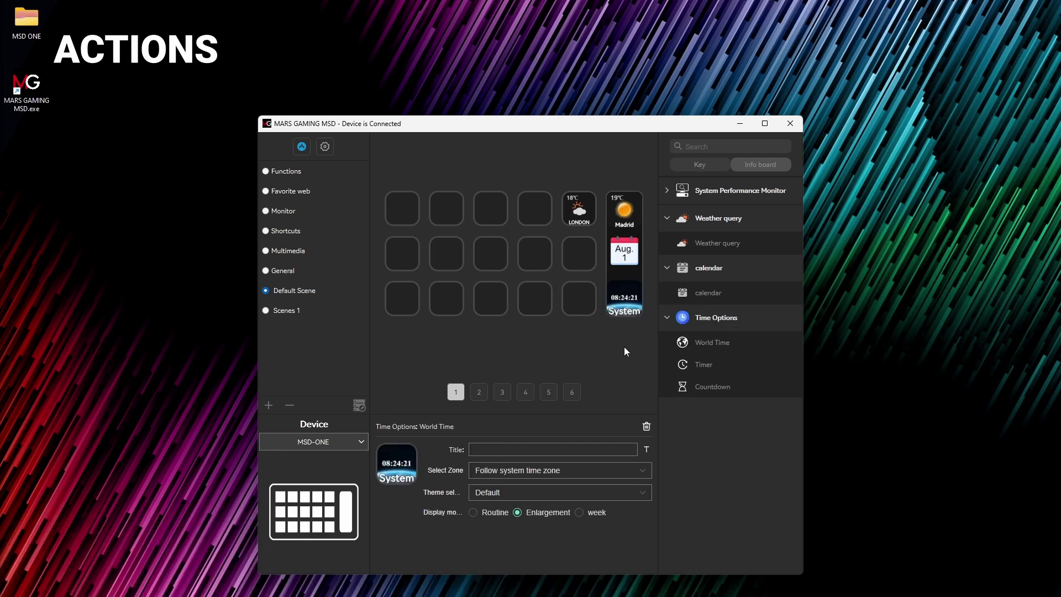
left_click(582, 450)
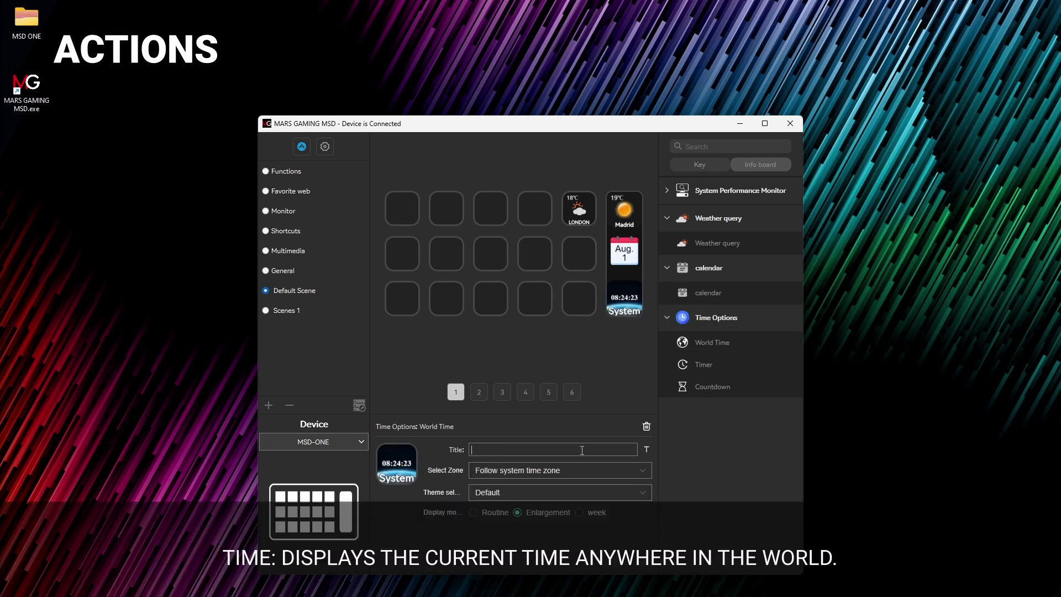
type("USA")
Step: Set the USA clock to the West 8 San Francisco, Los Angeles zone with the LED Light theme
left_click(575, 468)
scroll(577, 525, "down", 3)
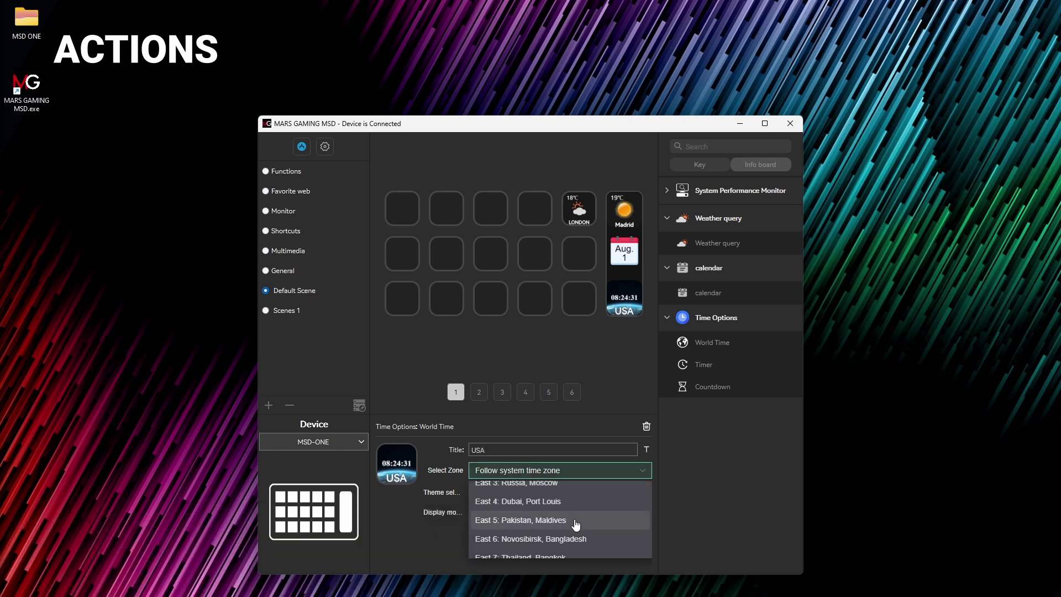
scroll(583, 530, "down", 8)
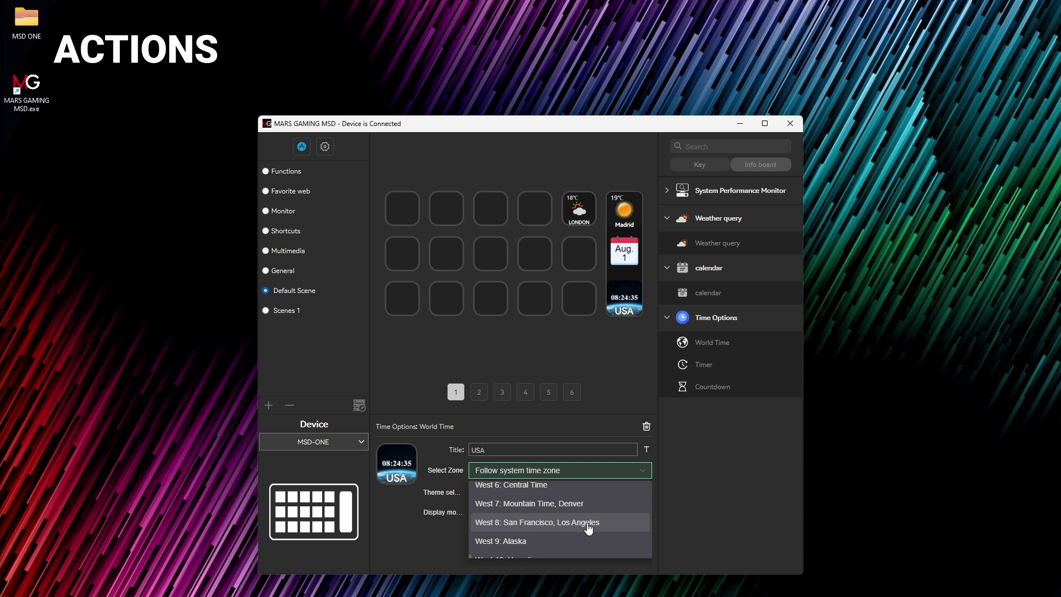
left_click(588, 524)
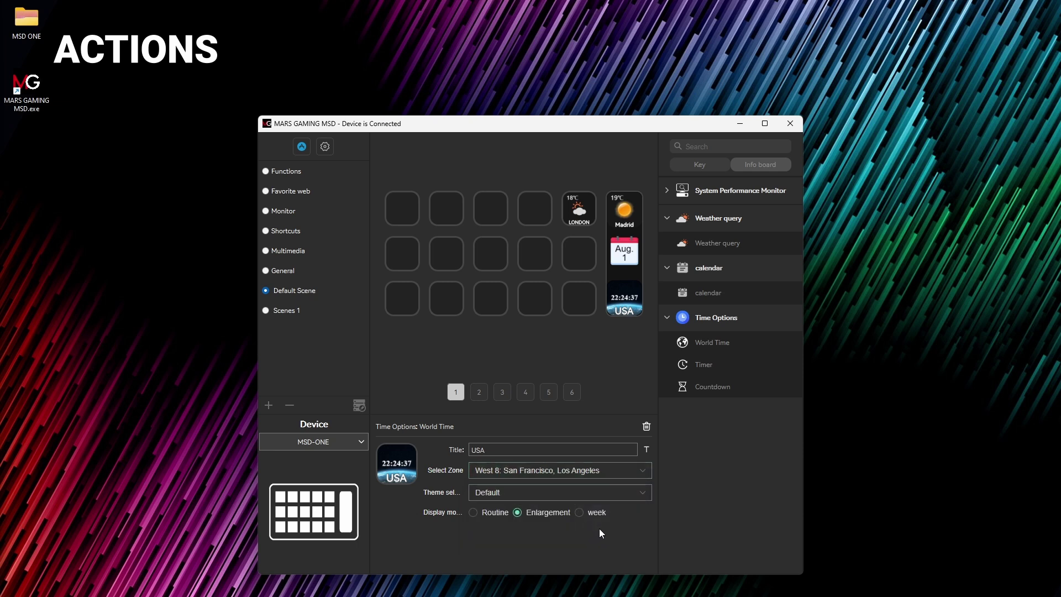
left_click(558, 494)
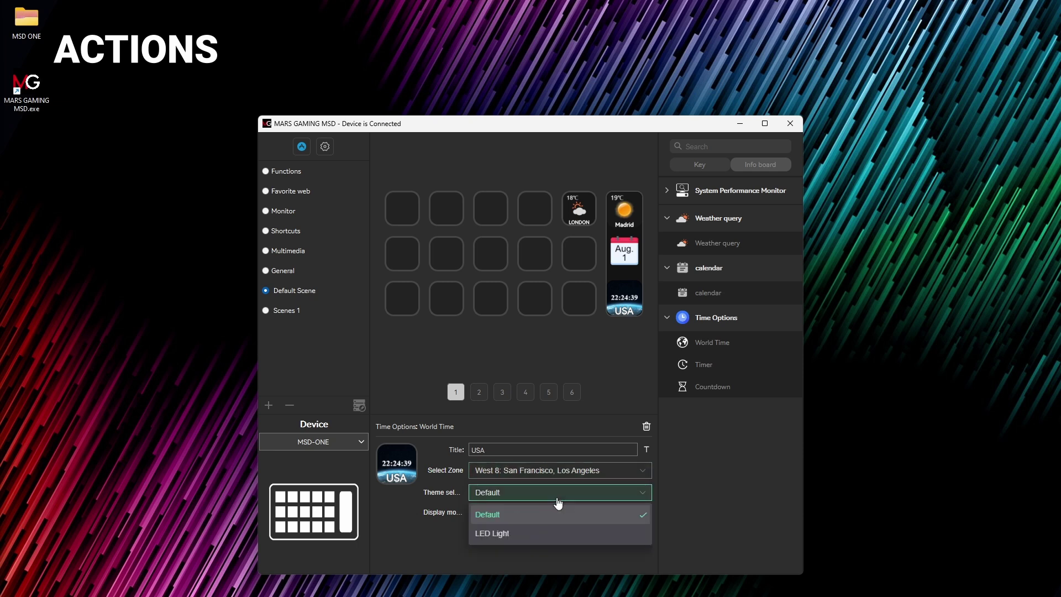
left_click(551, 533)
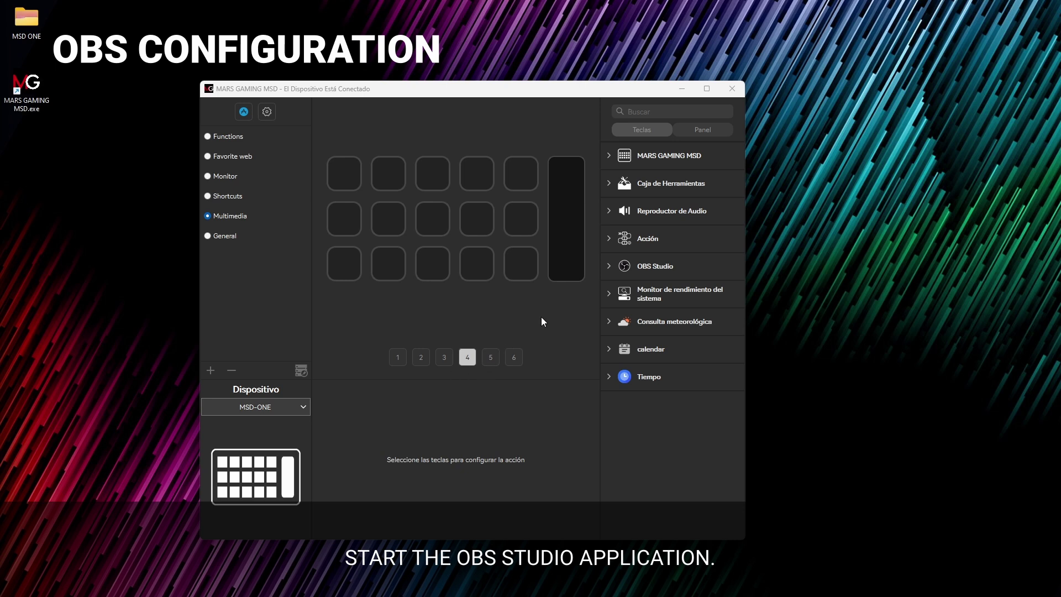
Step: Assign the OBS recording action to the first key and enable the OBS WebSocket server on port 4455
left_click(609, 269)
left_click_drag(631, 288, 345, 174)
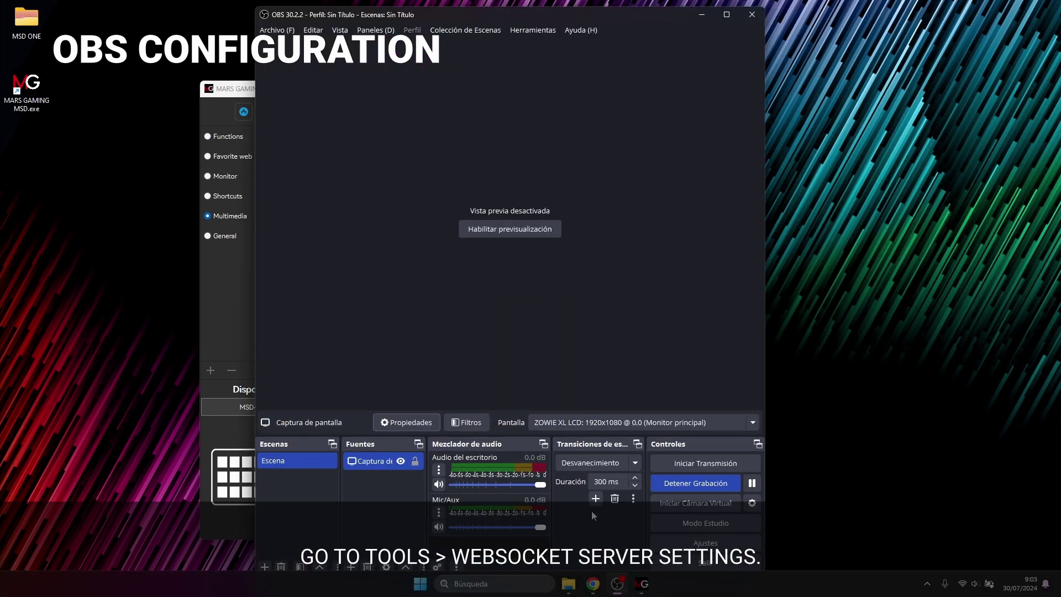
left_click(535, 30)
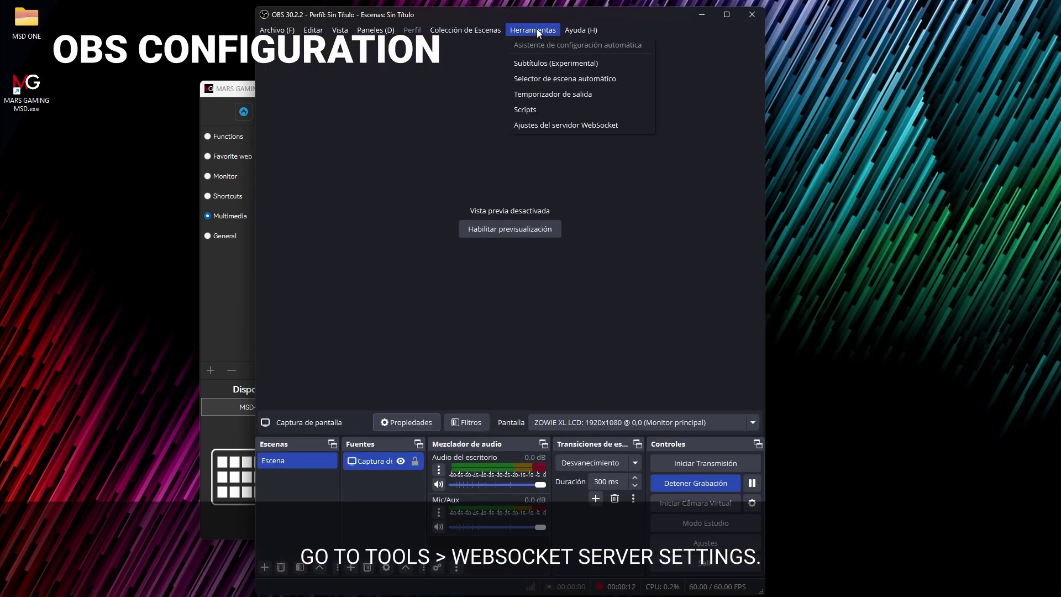
left_click(555, 130)
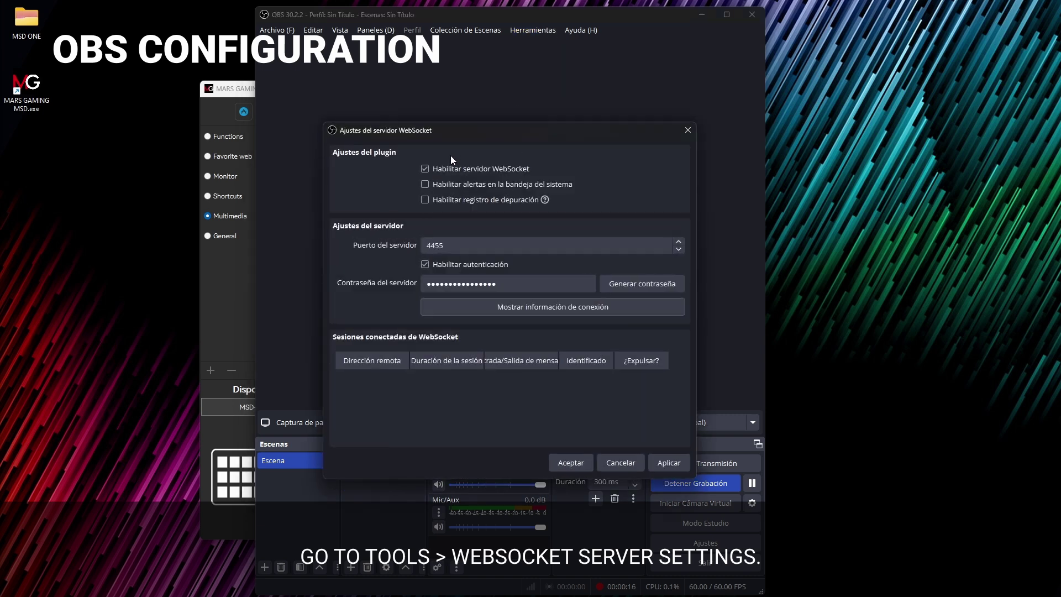
left_click(429, 170)
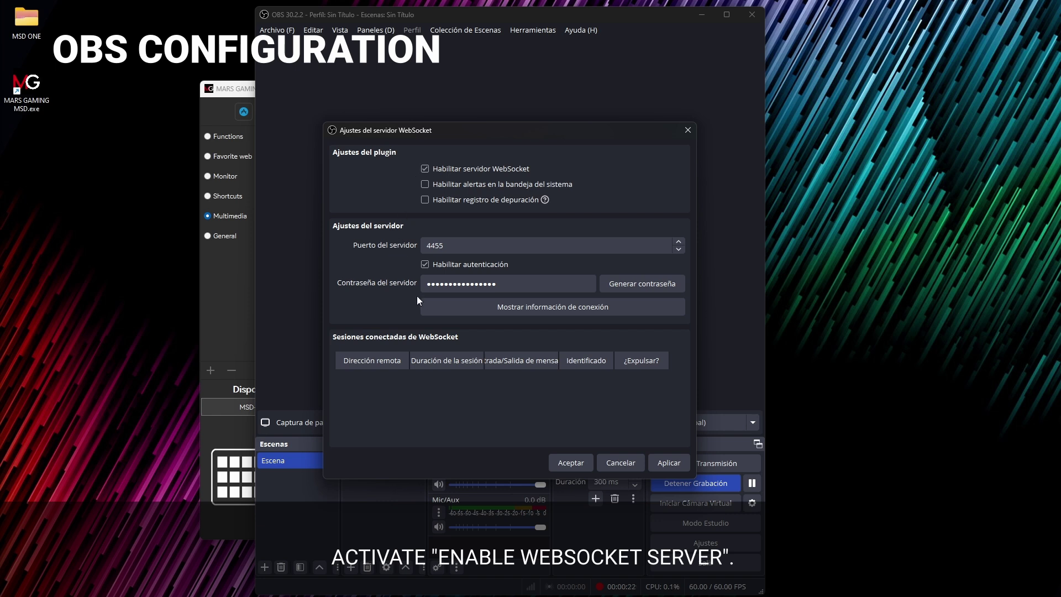
left_click(436, 304)
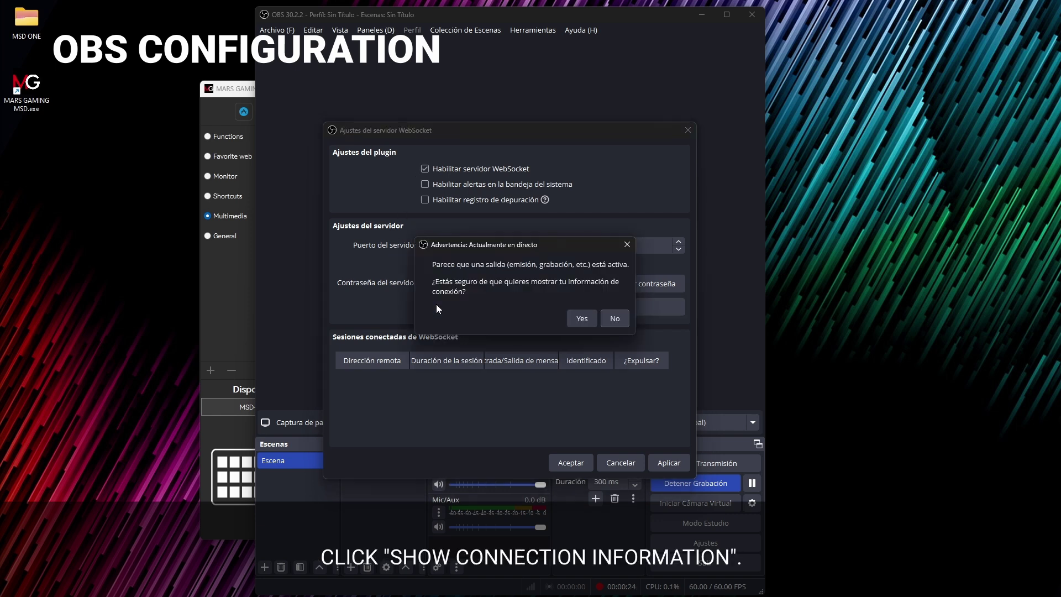
Step: Copy the WebSocket server IP into the OBS Studio Plugin and check its port 4455
left_click(575, 318)
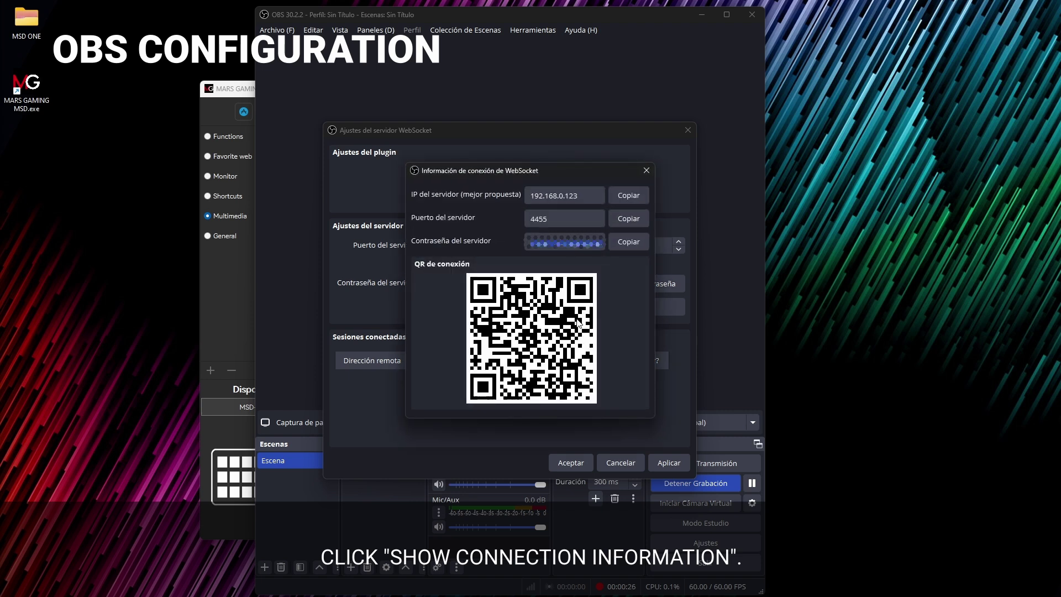
left_click(626, 197)
key("ctrl+c")
mouse_move(641, 584)
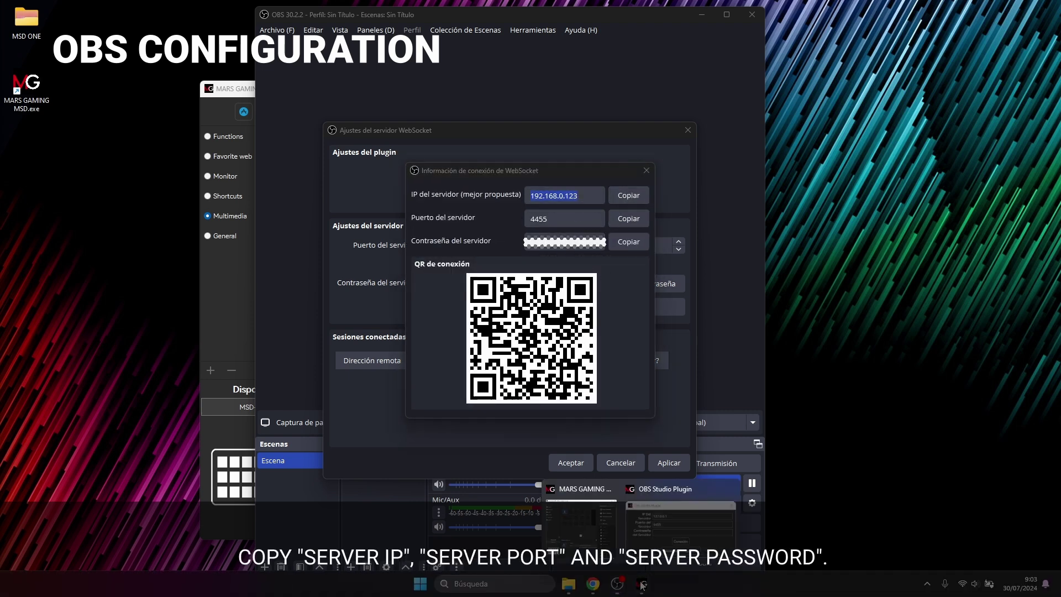
left_click(680, 517)
double_click(489, 263)
key("ctrl+v")
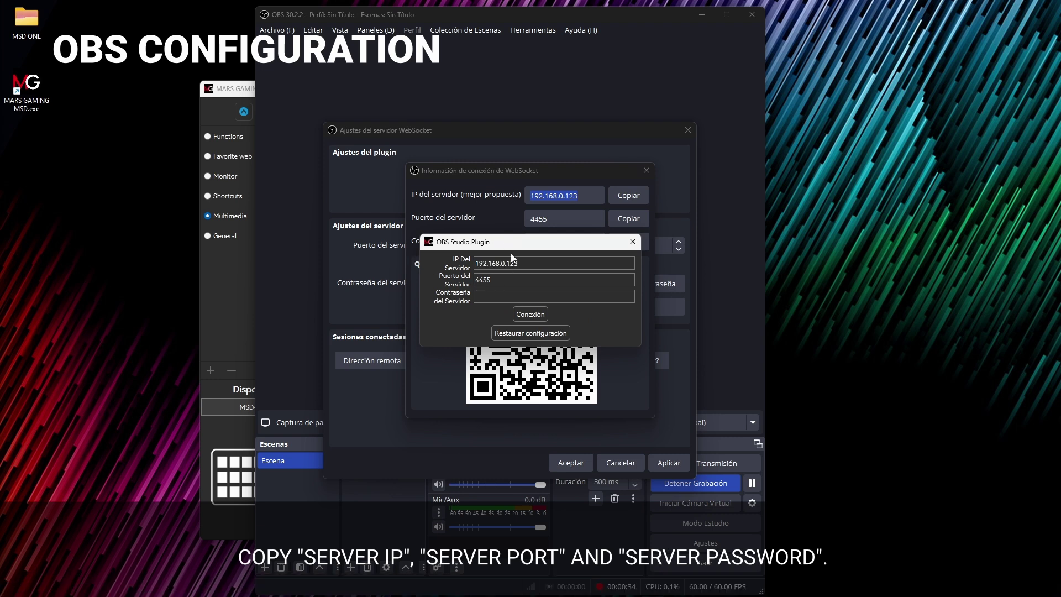
left_click(628, 219)
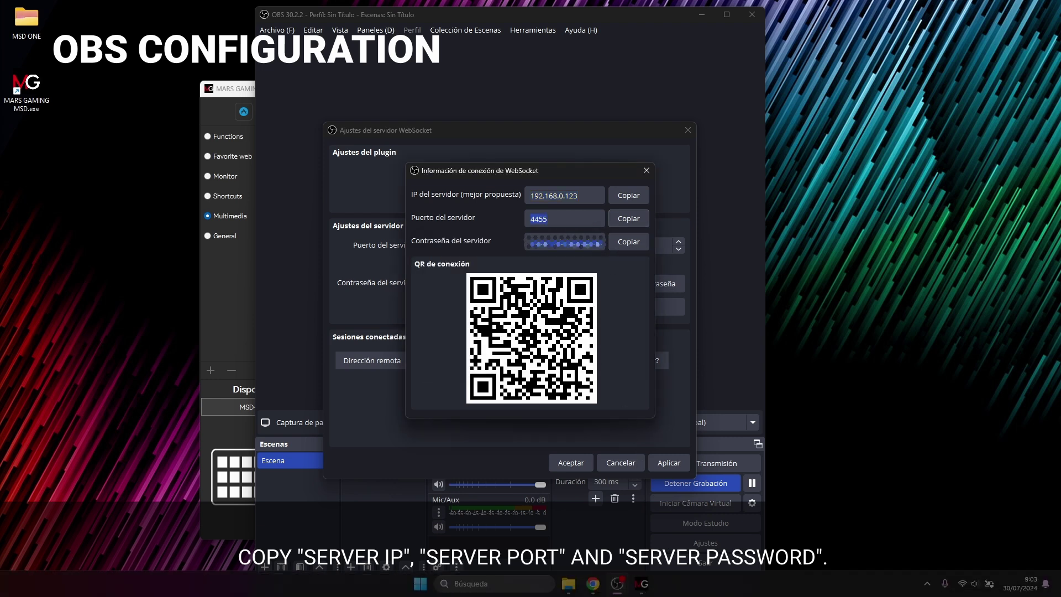
mouse_move(640, 583)
left_click(641, 514)
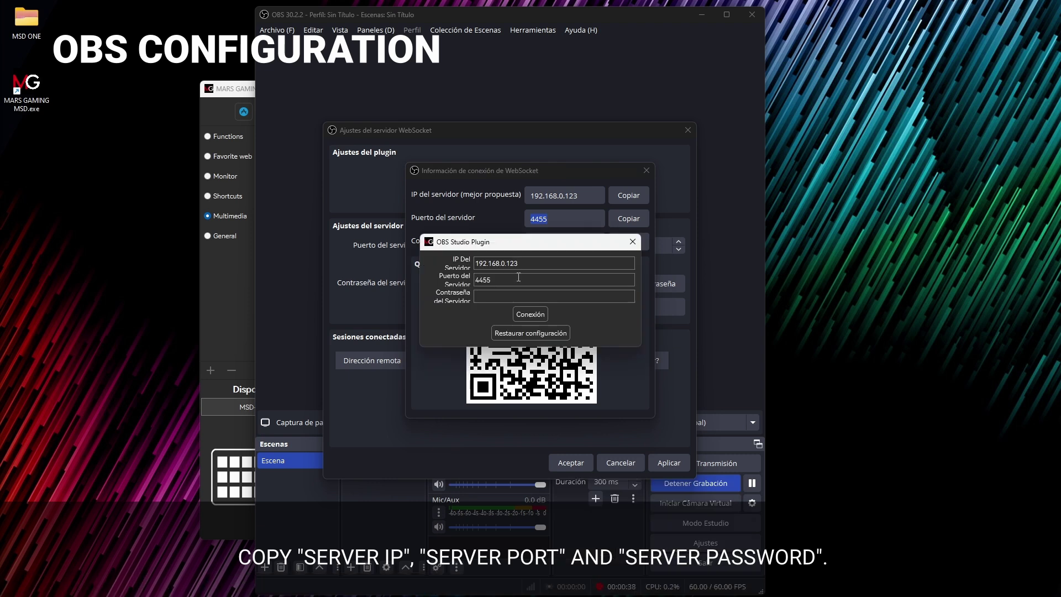
left_click(518, 277)
Step: Paste the WebSocket server password into the plugin and connect to the server
left_click(488, 216)
left_click(628, 242)
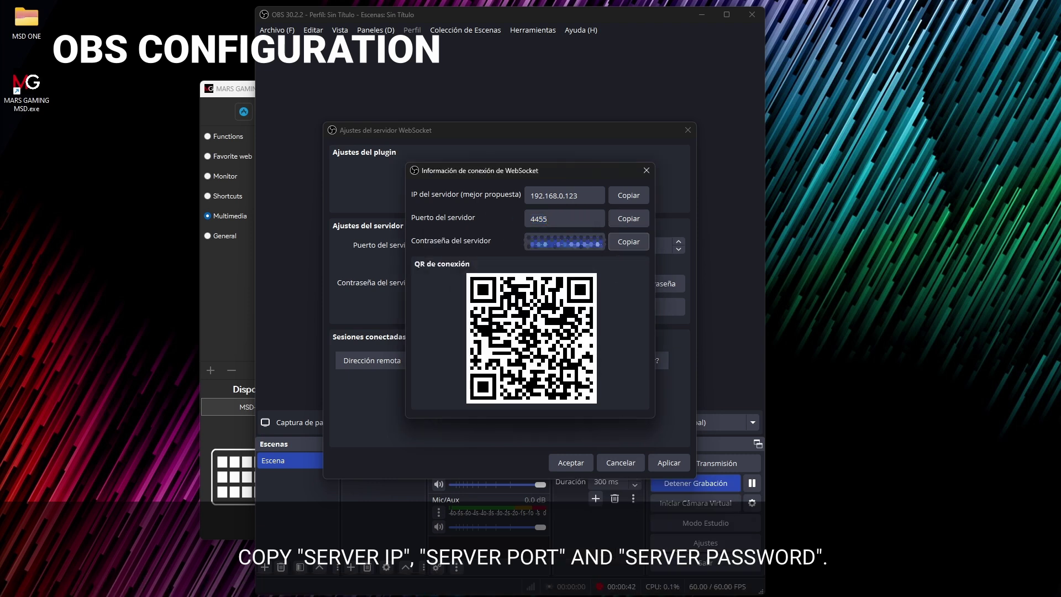
mouse_move(641, 583)
left_click(641, 515)
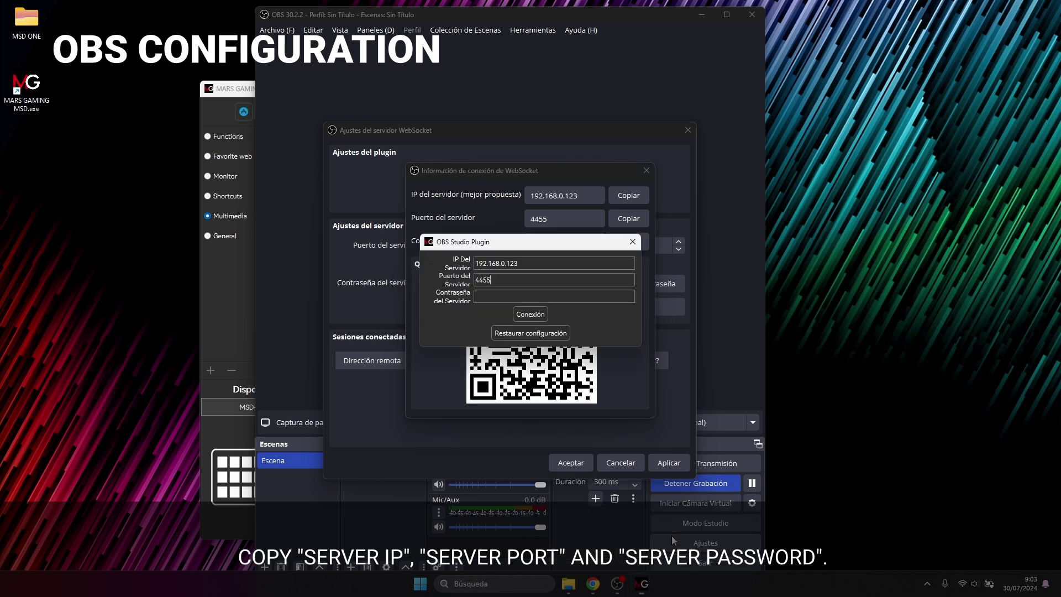
left_click(517, 295)
key("ctrl+v")
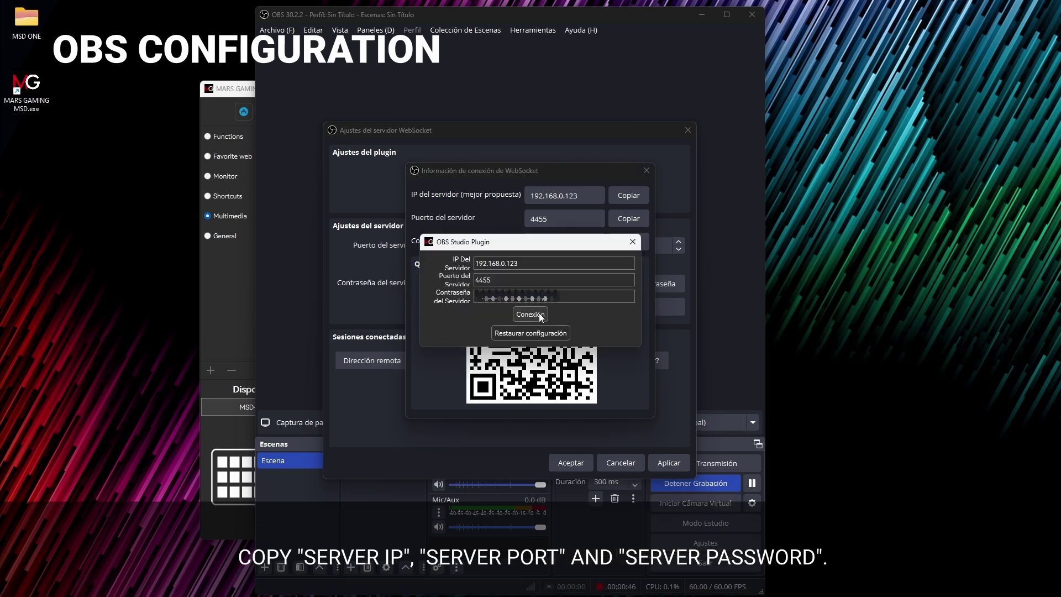
left_click(540, 315)
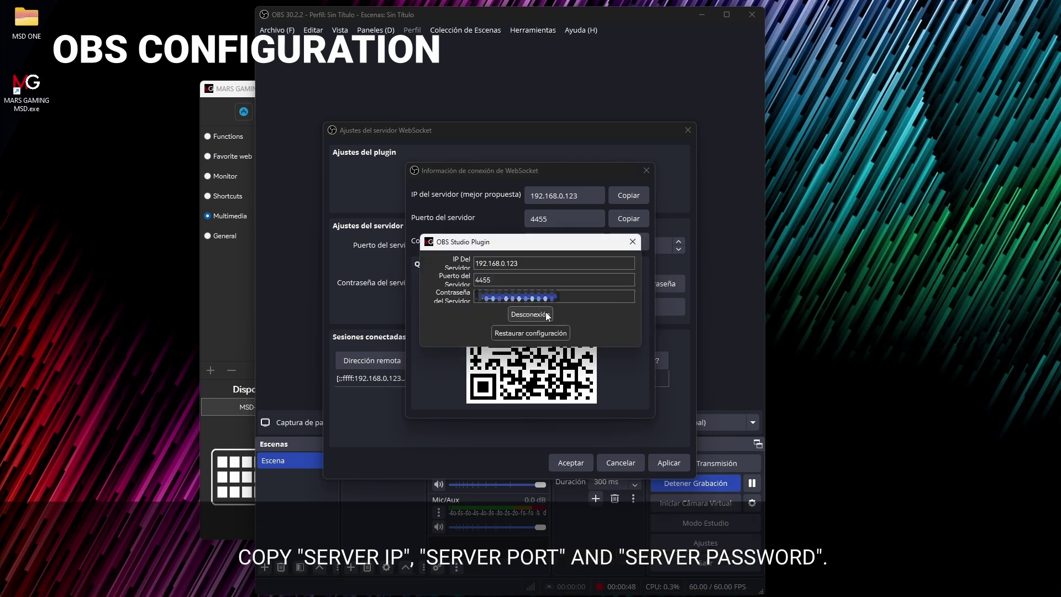
Step: Close the plugin and connection-info windows and accept the WebSocket server settings
left_click(632, 243)
left_click(644, 172)
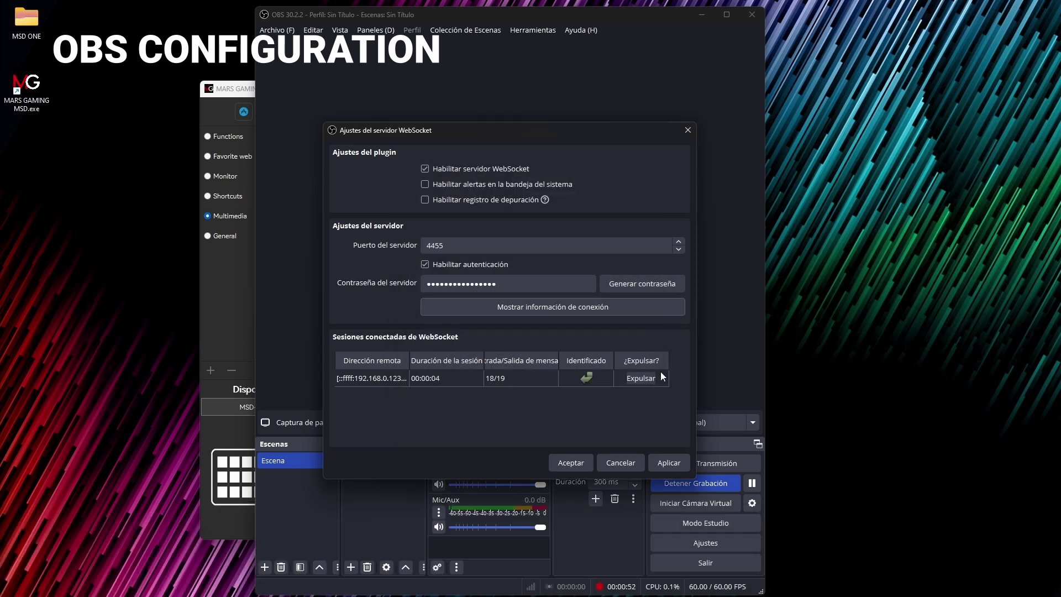
left_click(571, 463)
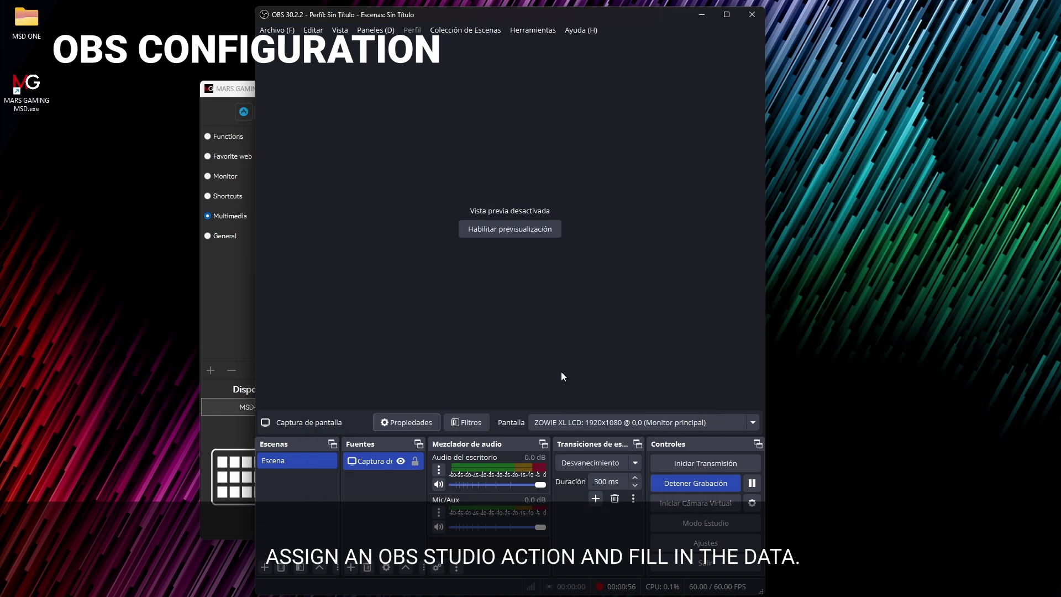
left_click(233, 313)
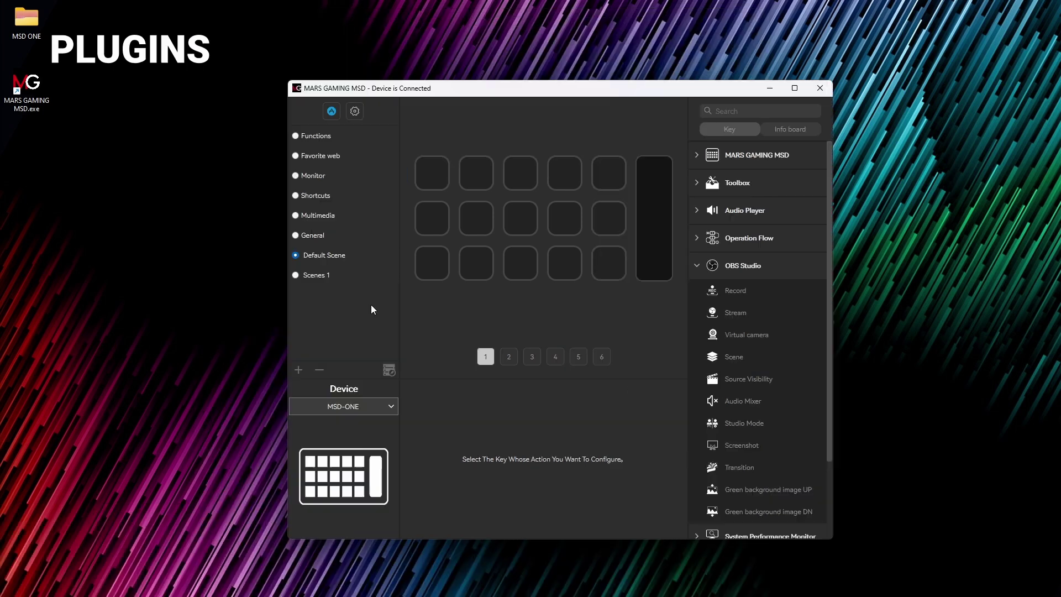
Step: Install the WPS Excel plugin from the store's Plugins section, then close the store
left_click(331, 111)
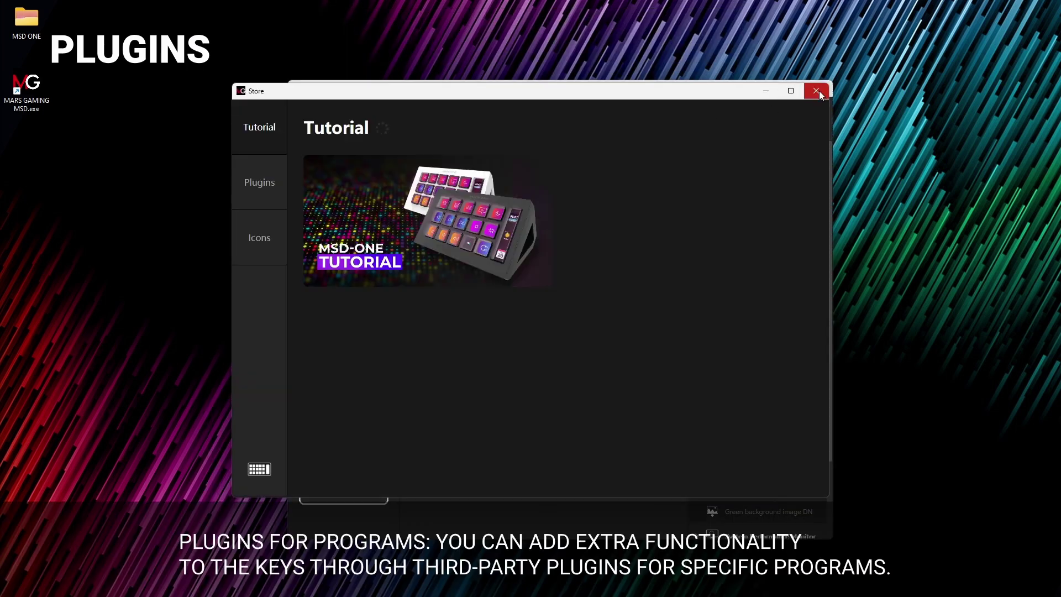
left_click(258, 176)
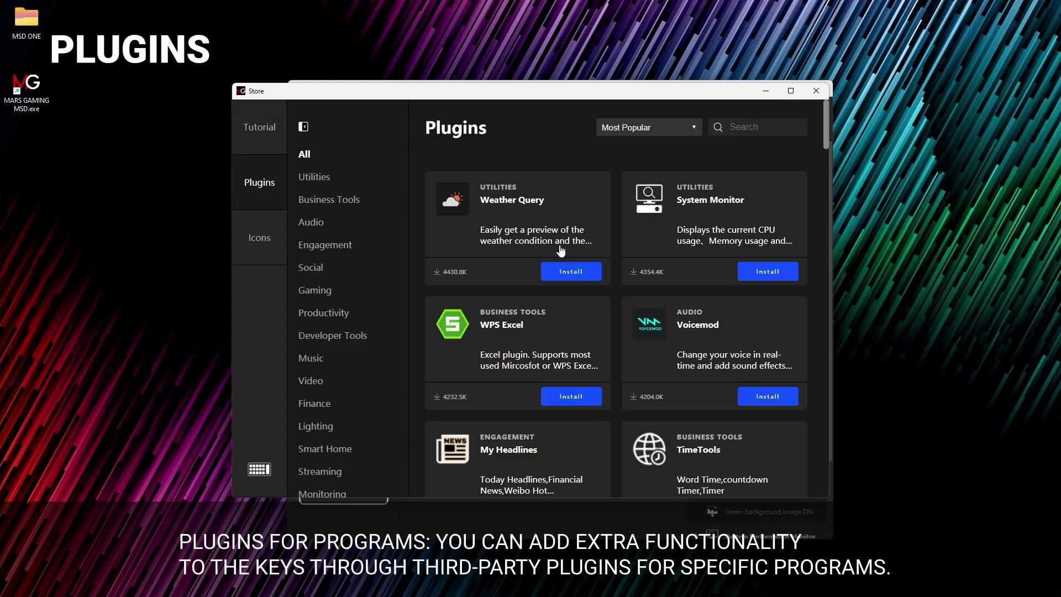
left_click(564, 395)
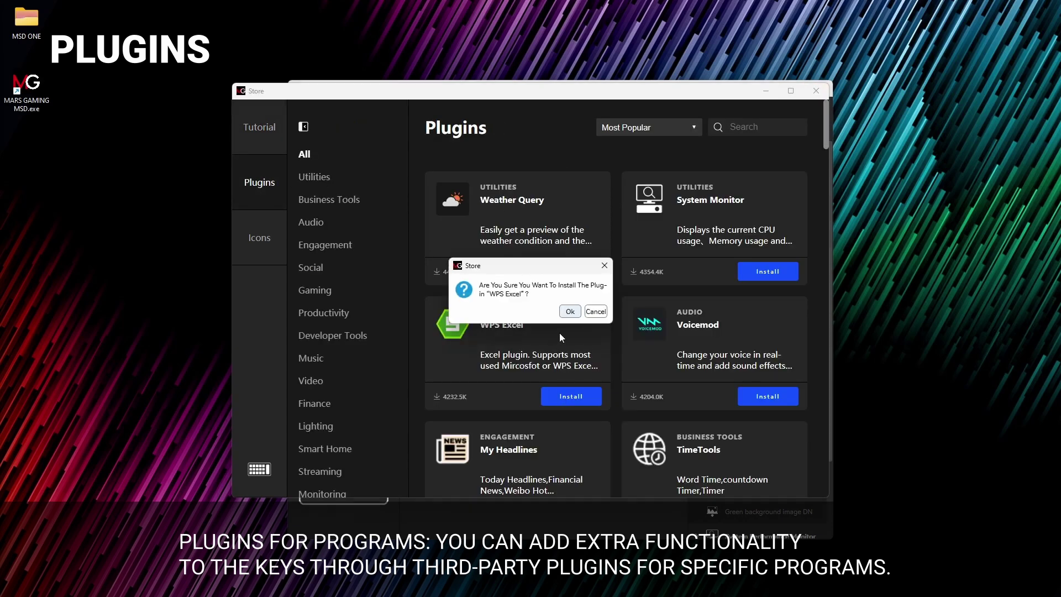
left_click(570, 312)
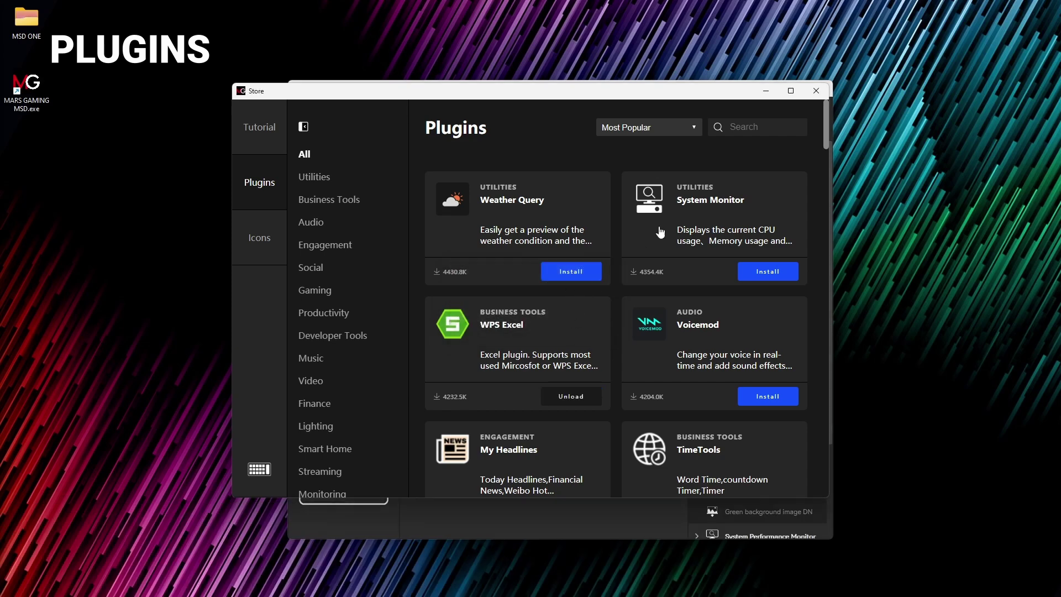
left_click(816, 91)
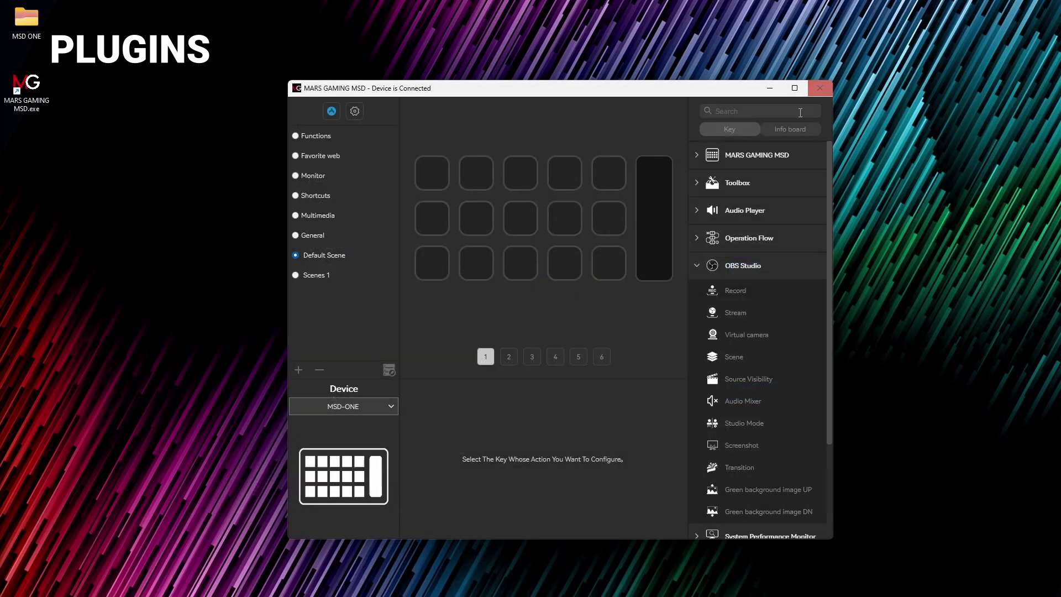
Step: Put the WPS Excel Save, Undoclear and Copy actions on the second, first and third keys
left_click(693, 271)
left_click(696, 403)
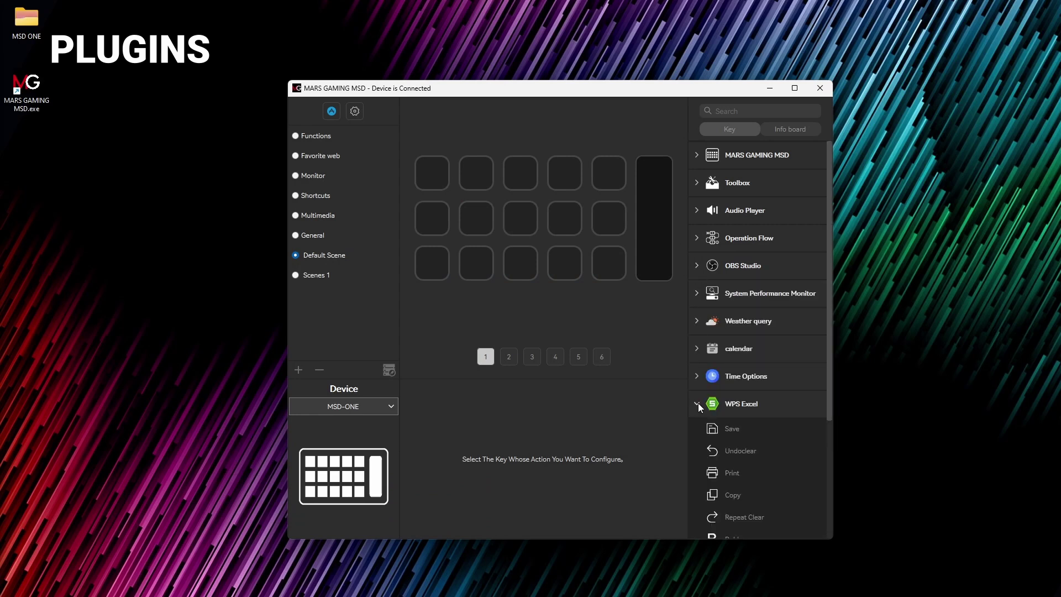
scroll(700, 414, "down", 1)
left_click_drag(727, 357, 472, 174)
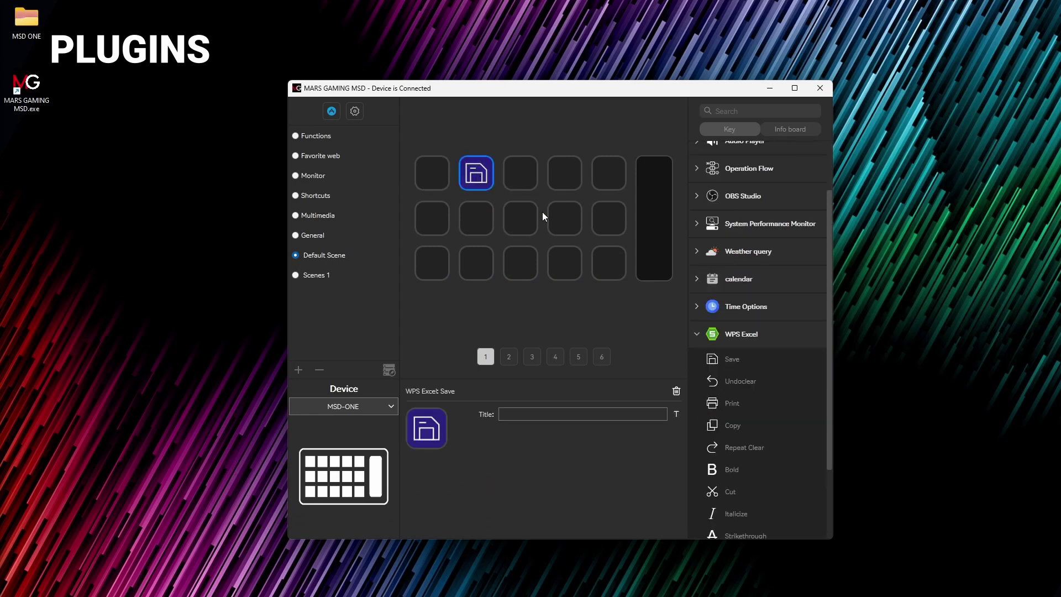
left_click_drag(727, 383, 433, 171)
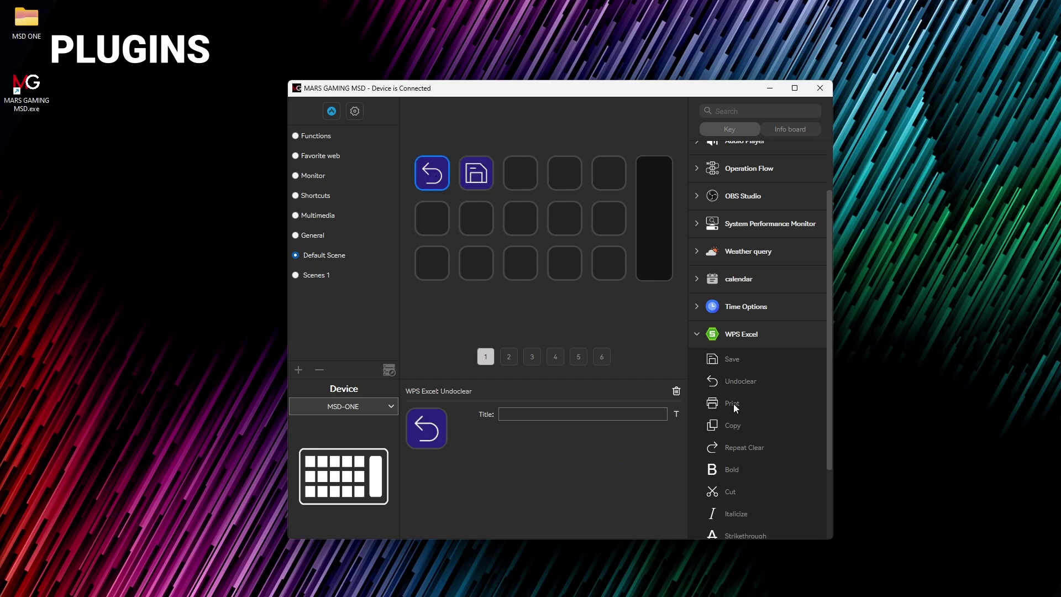
left_click_drag(732, 425, 531, 181)
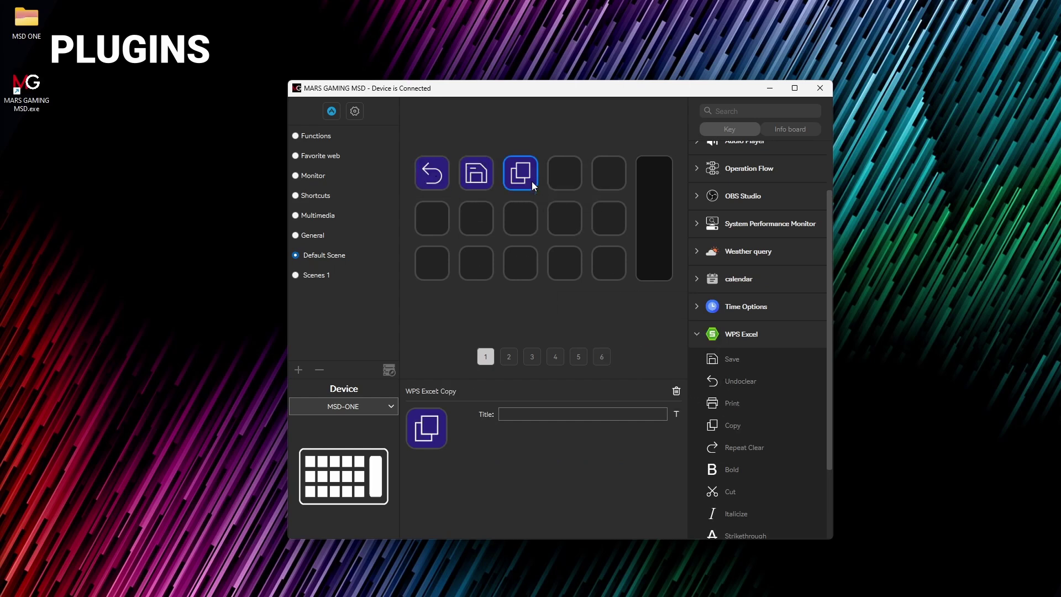
left_click(545, 296)
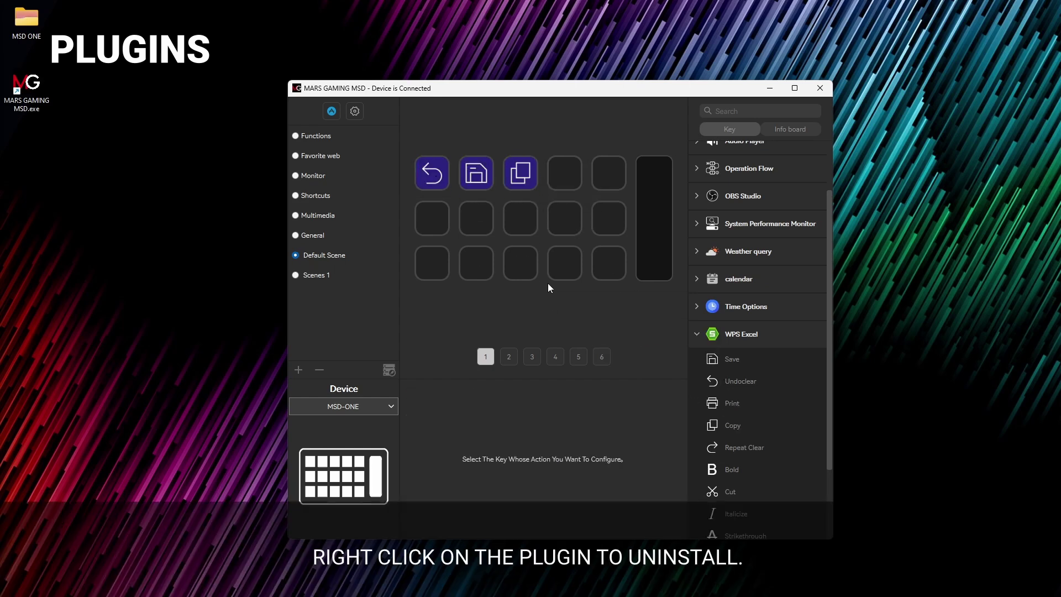
Step: Uninstall the WPS Excel plugin and clear its leftover actions from the keys
right_click(732, 362)
left_click(744, 388)
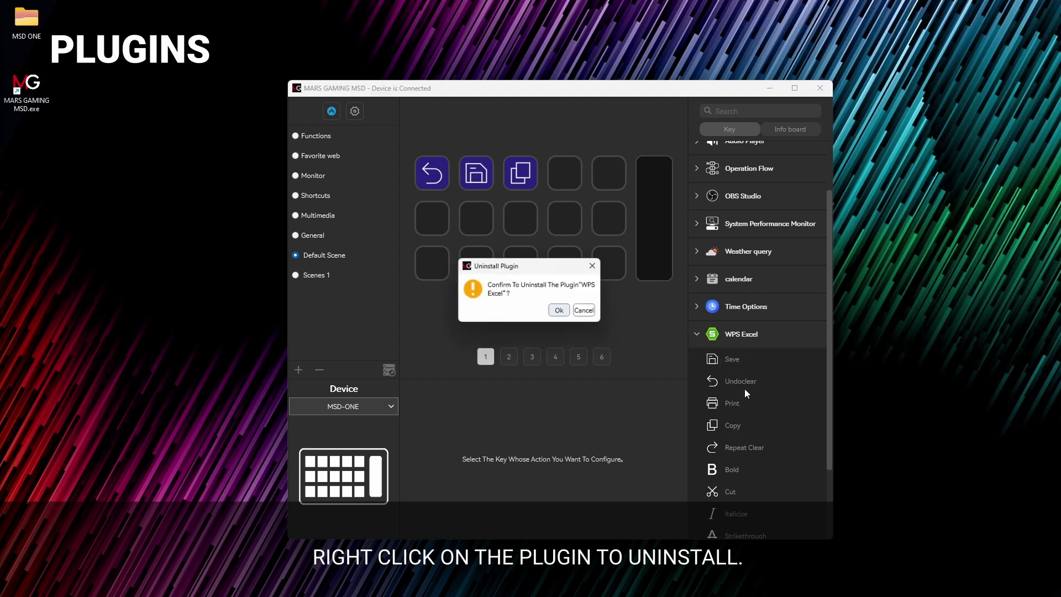
left_click(561, 312)
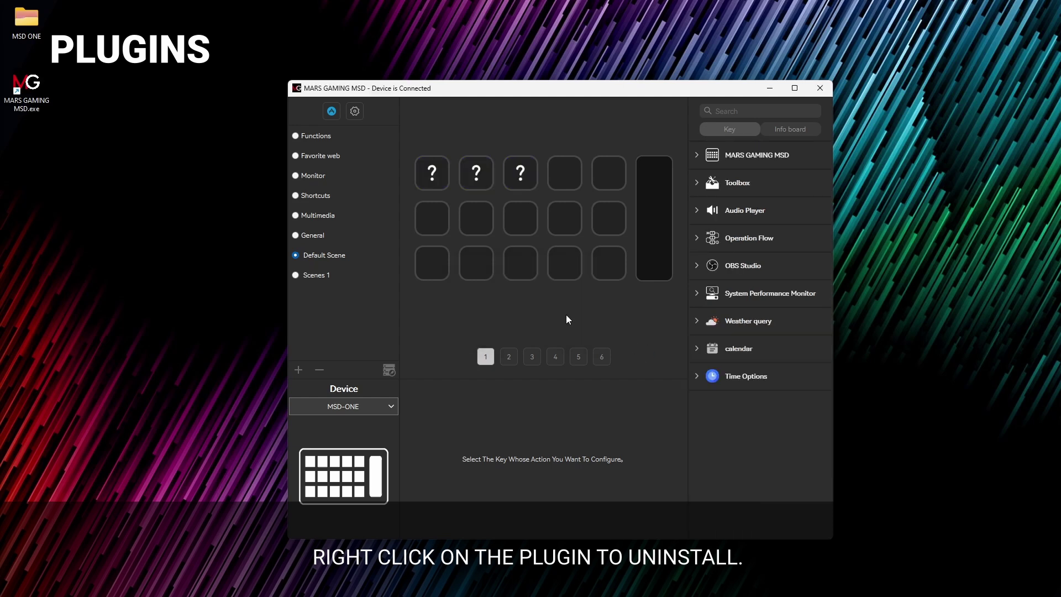
left_click_drag(513, 187, 386, 174)
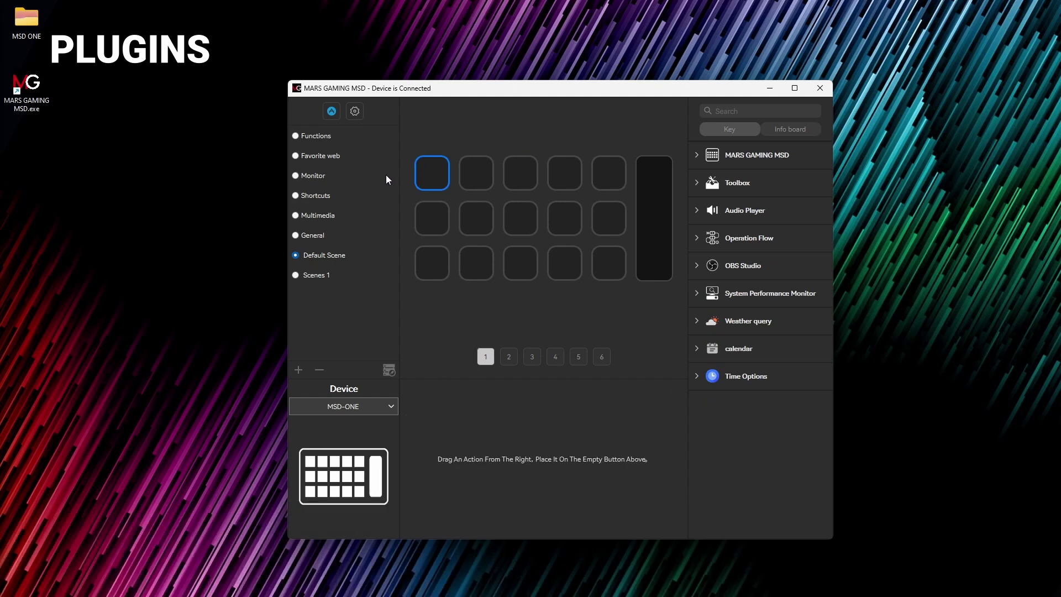
Step: Install the Figma Icons pack from the store's Icons tab, then close the store
left_click(332, 111)
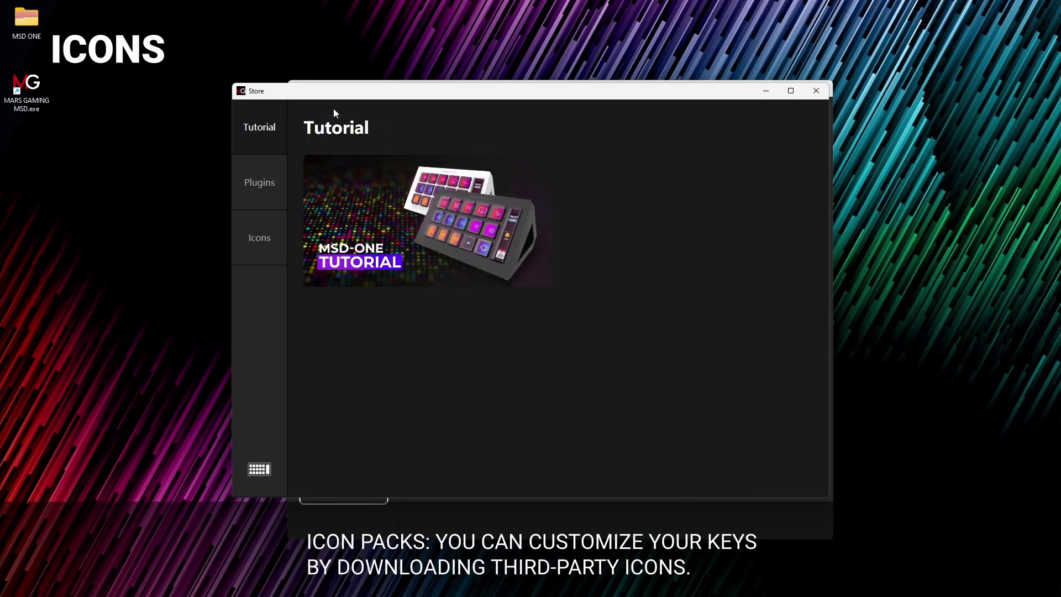
left_click(265, 234)
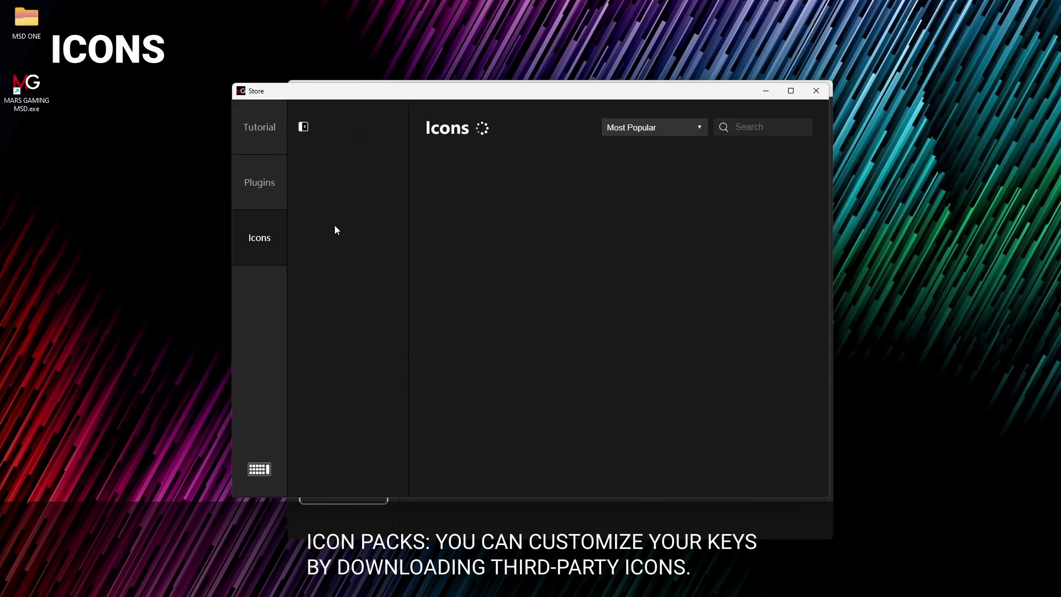
scroll(514, 271, "down", 5)
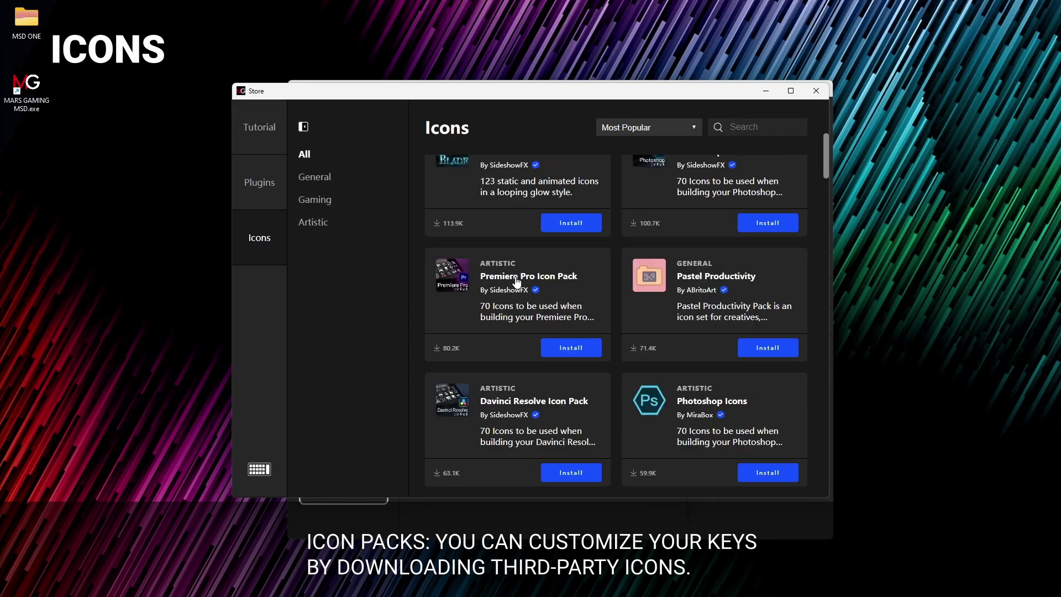
scroll(517, 282, "down", 15)
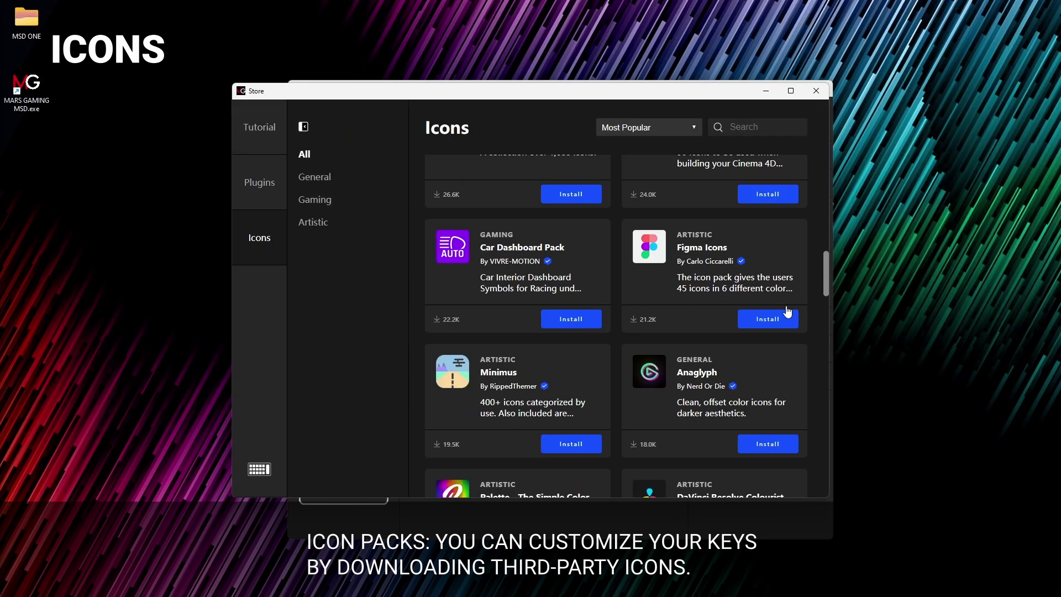
left_click(794, 321)
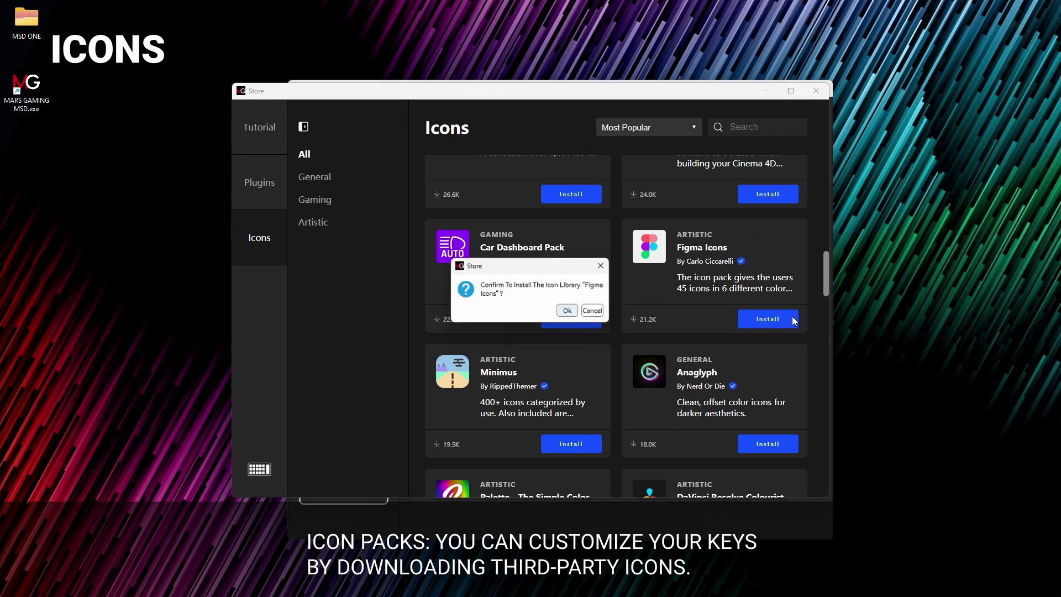
left_click(571, 311)
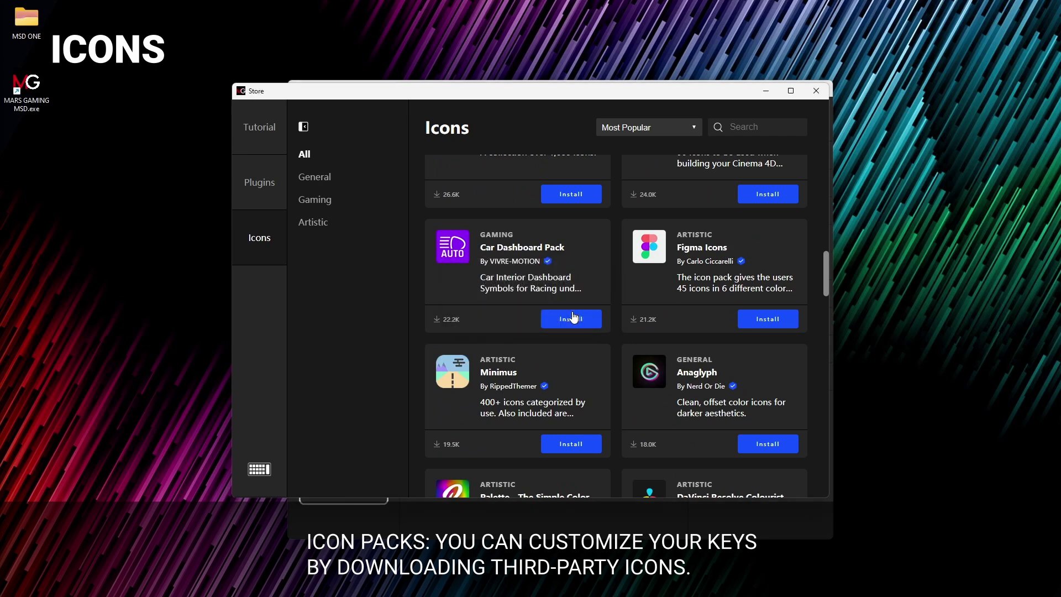
left_click(816, 92)
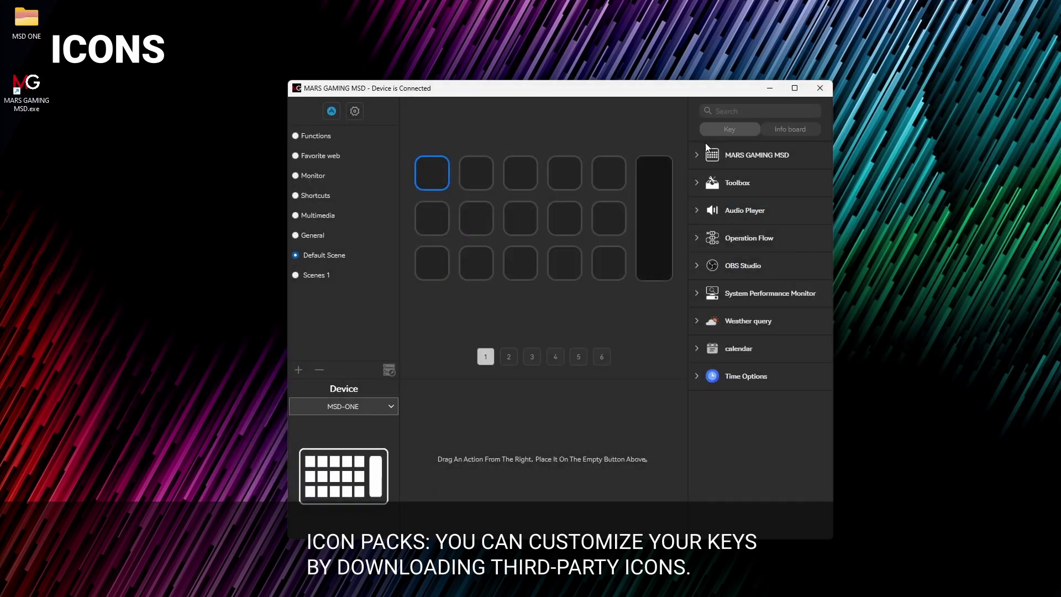
Step: Put a Toolbox Hotkey on top-row key 5 with the purple moon icon from the Figma Tool Icon pack
left_click(700, 186)
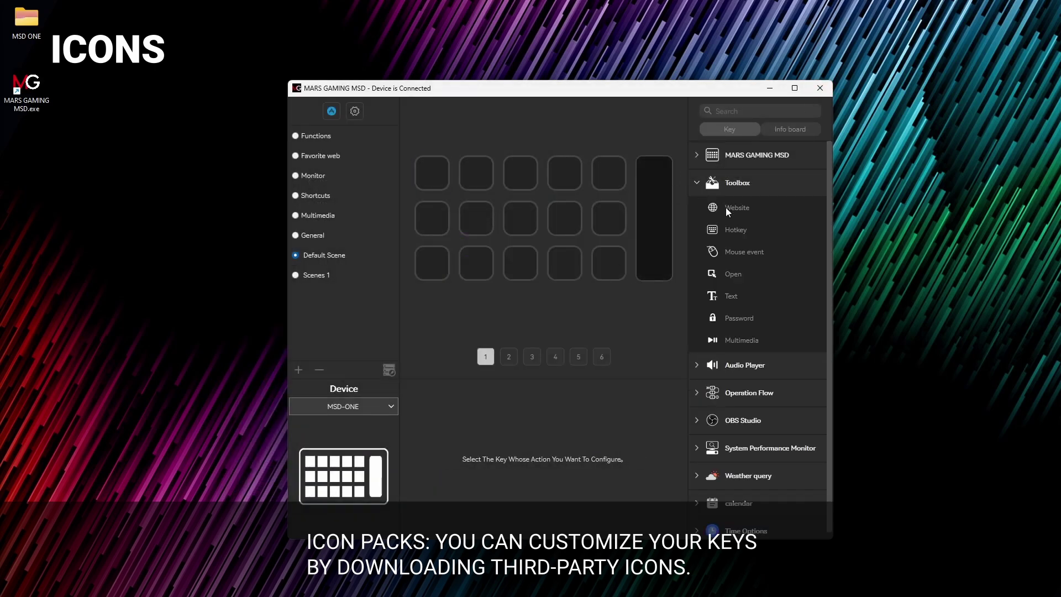
left_click_drag(725, 230, 610, 176)
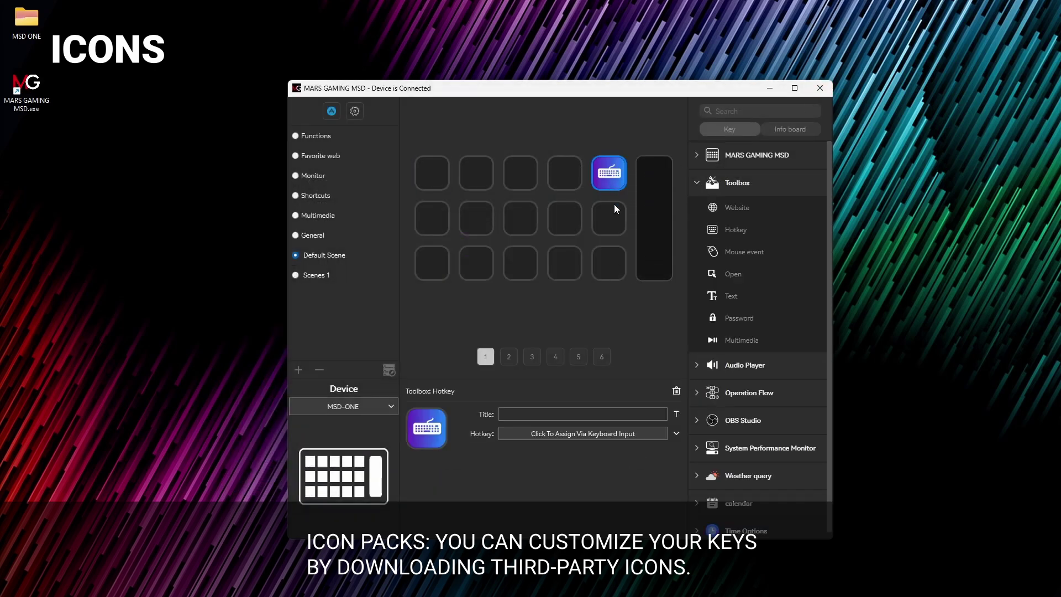
left_click(436, 433)
left_click(453, 473)
left_click(363, 258)
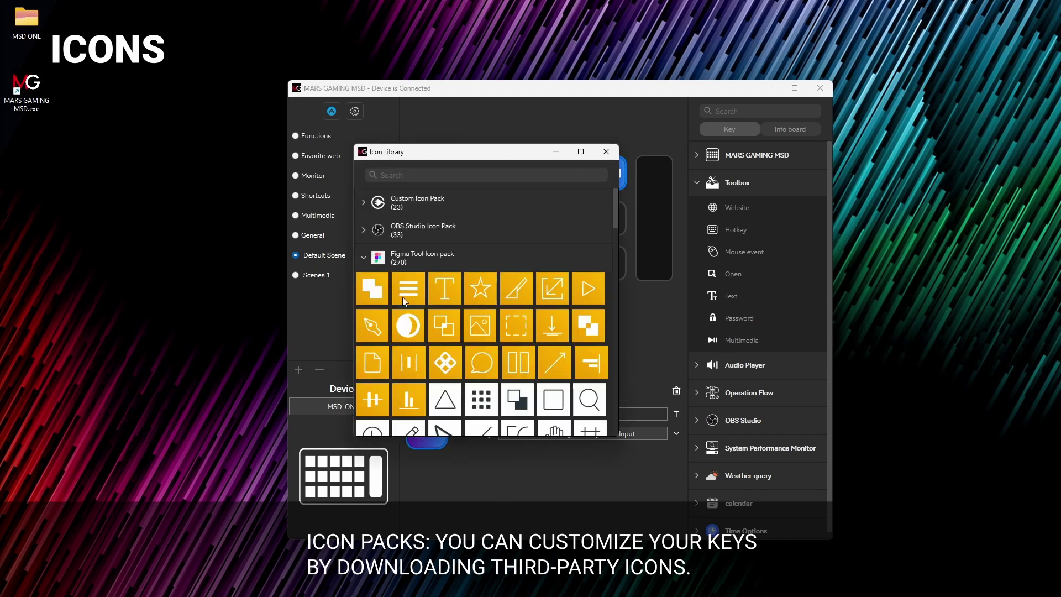
scroll(402, 297, "down", 10)
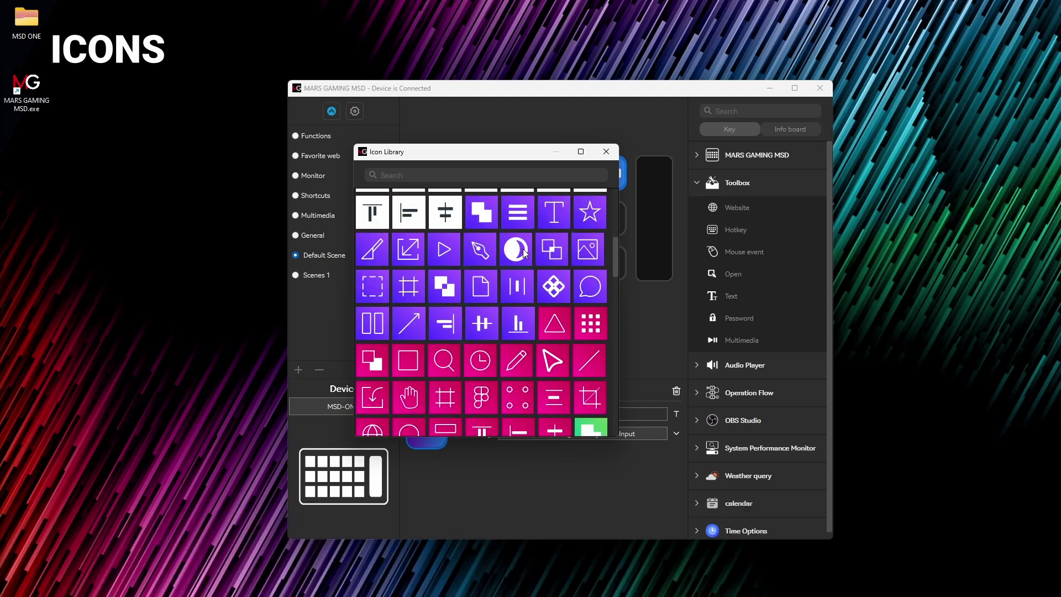
left_click(525, 253)
left_click(606, 158)
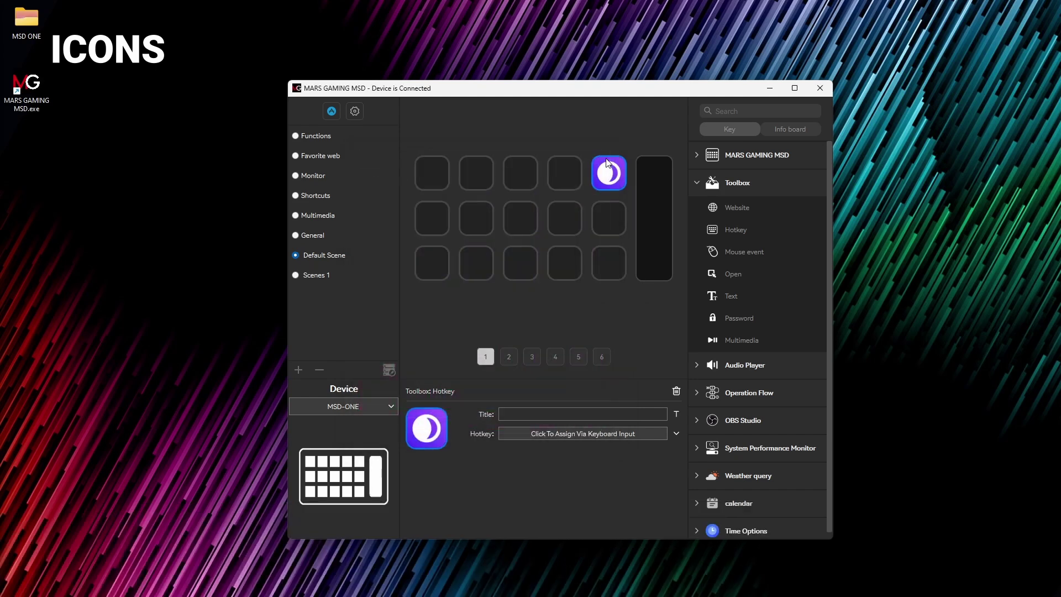
left_click(611, 318)
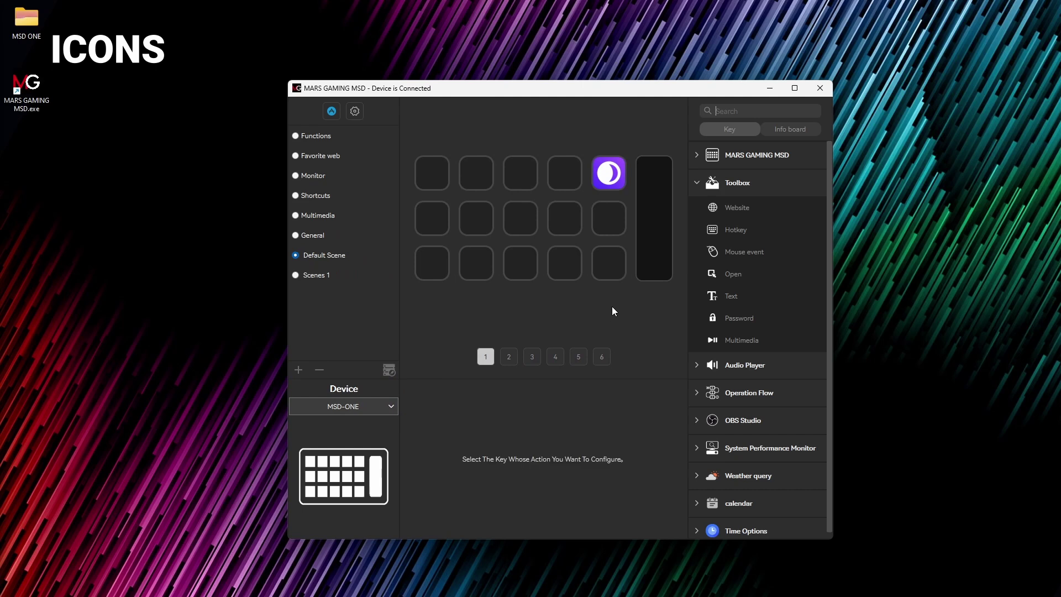